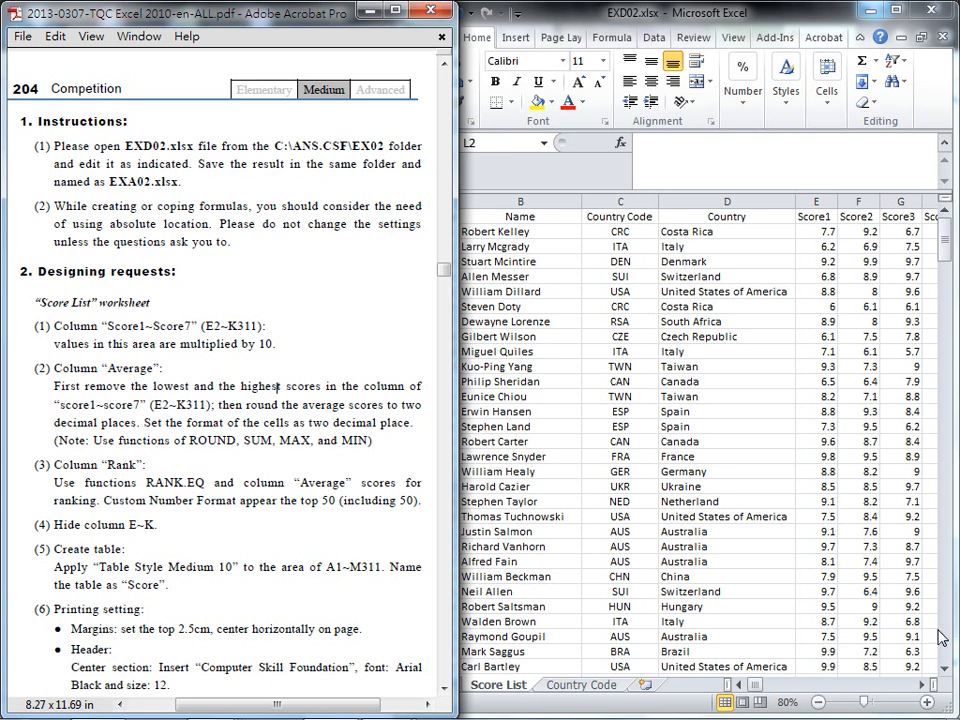
- Enter the formula =E2*10 in cell M2 of the Score List worksheet
left_click(922, 686)
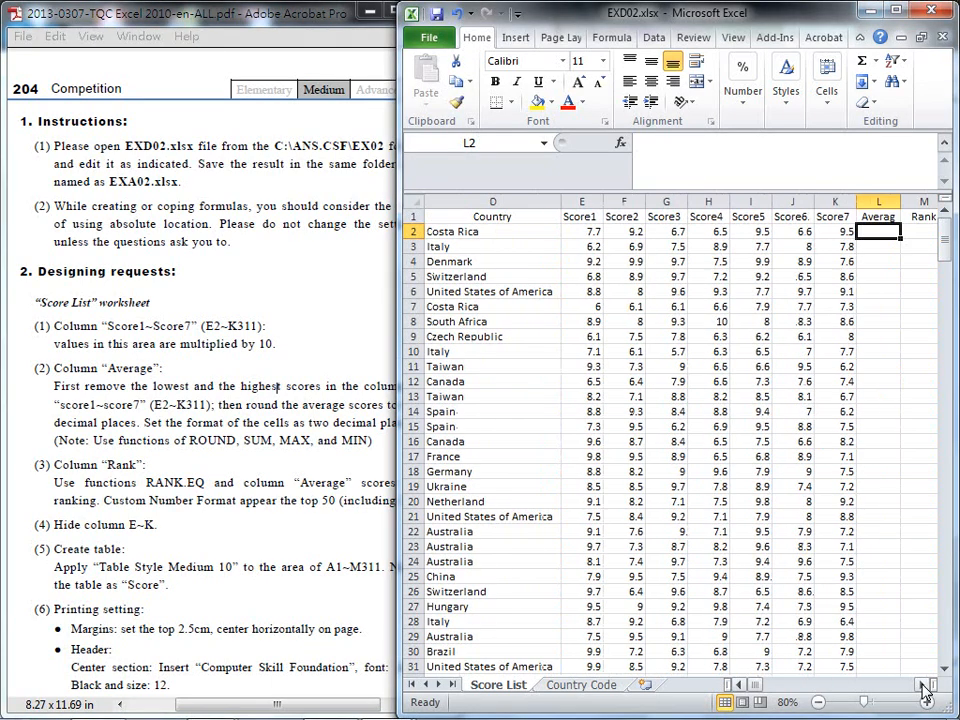
left_click(922, 686)
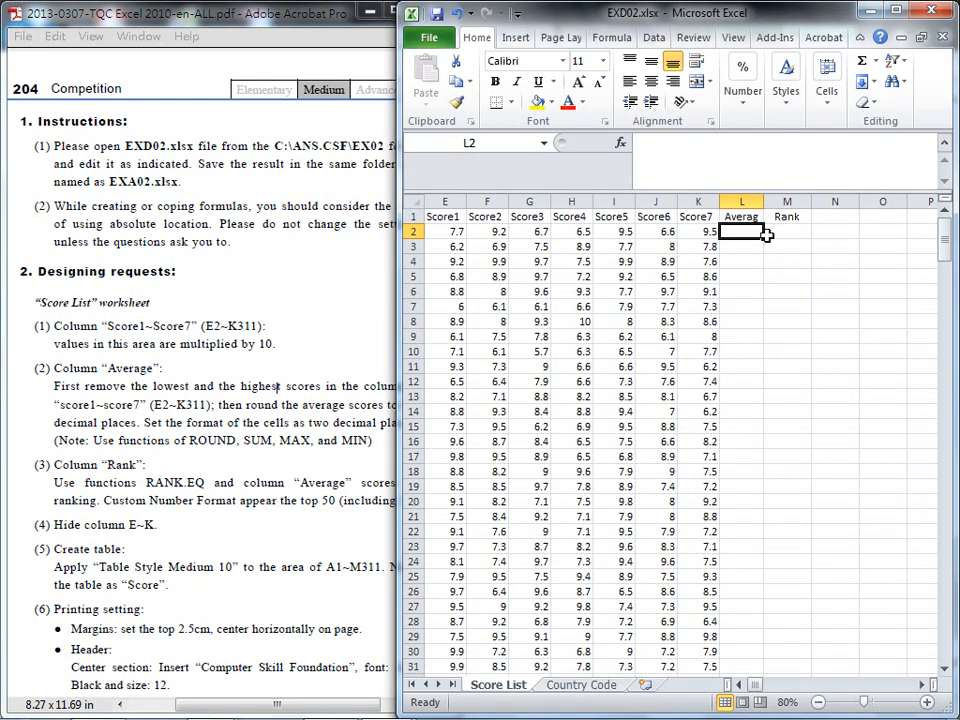
left_click(800, 236)
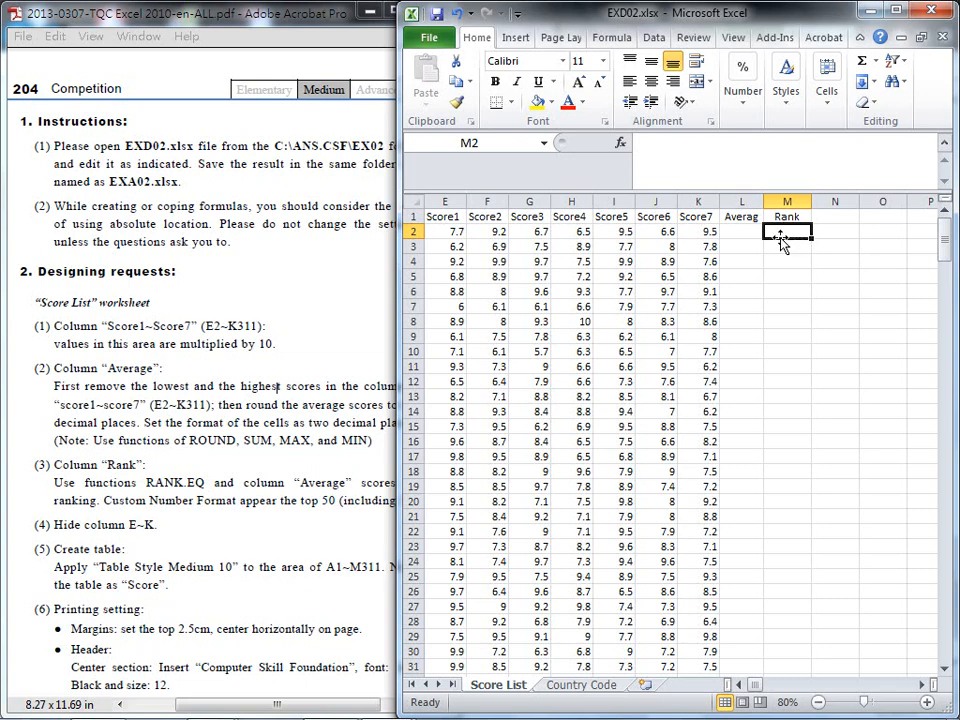
type("=")
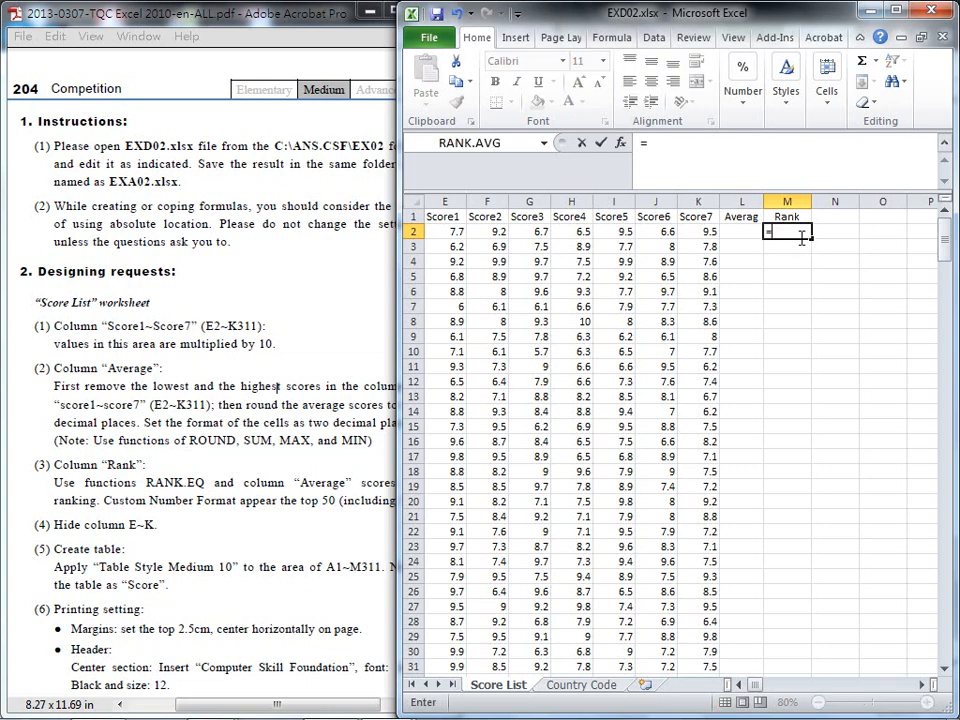
left_click(452, 233)
type("*")
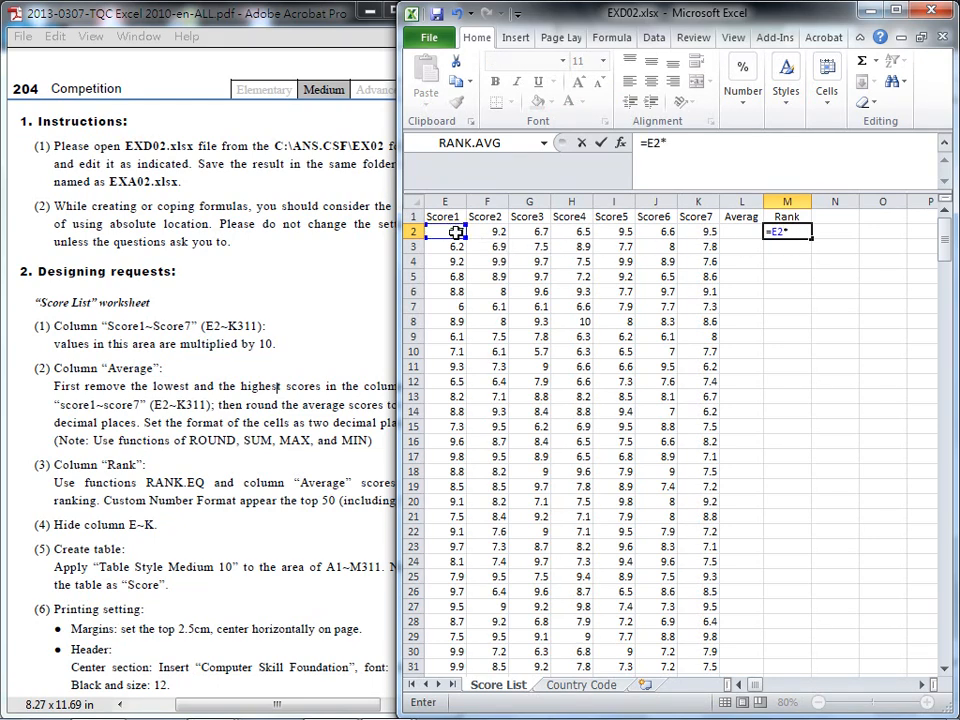
key("Return")
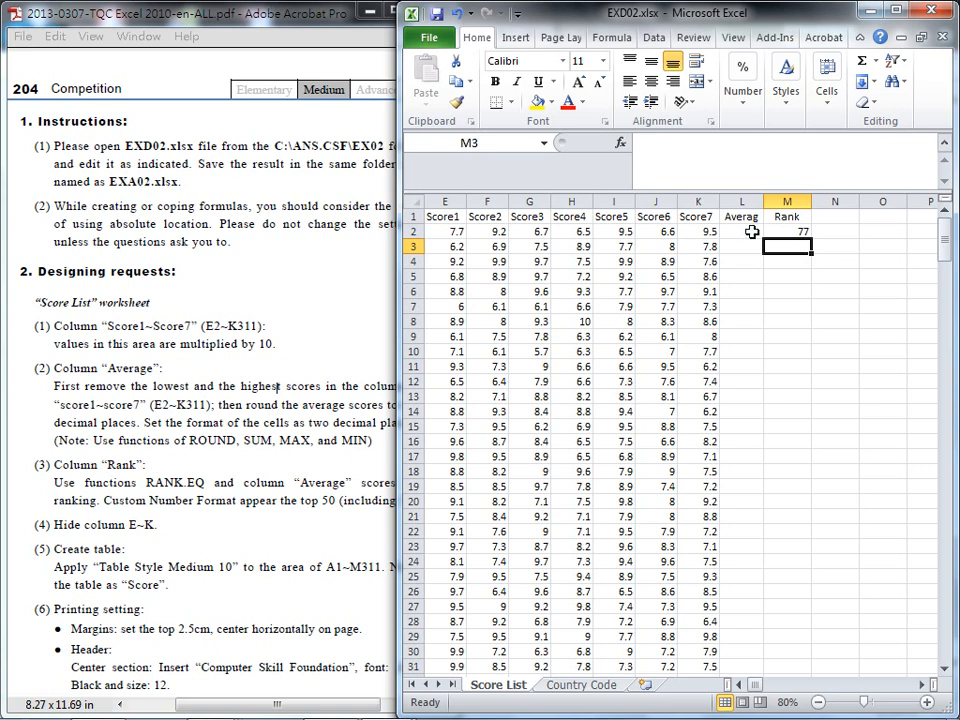
- Fill the multiplication formula from M2 across to column S and down to row 311
left_click(786, 233)
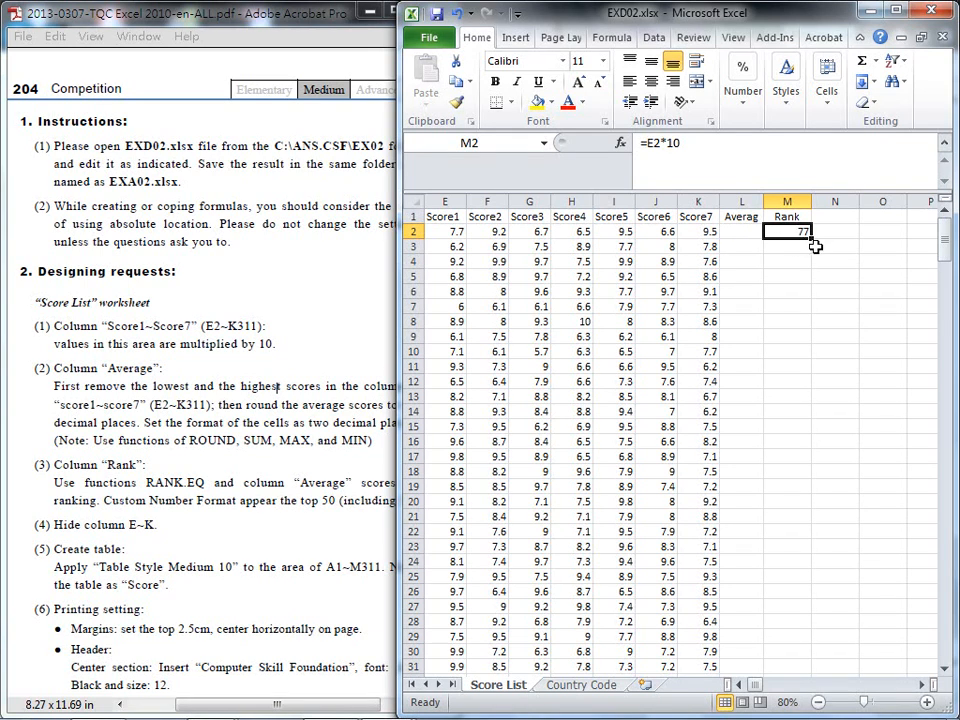
left_click_drag(813, 239, 752, 234)
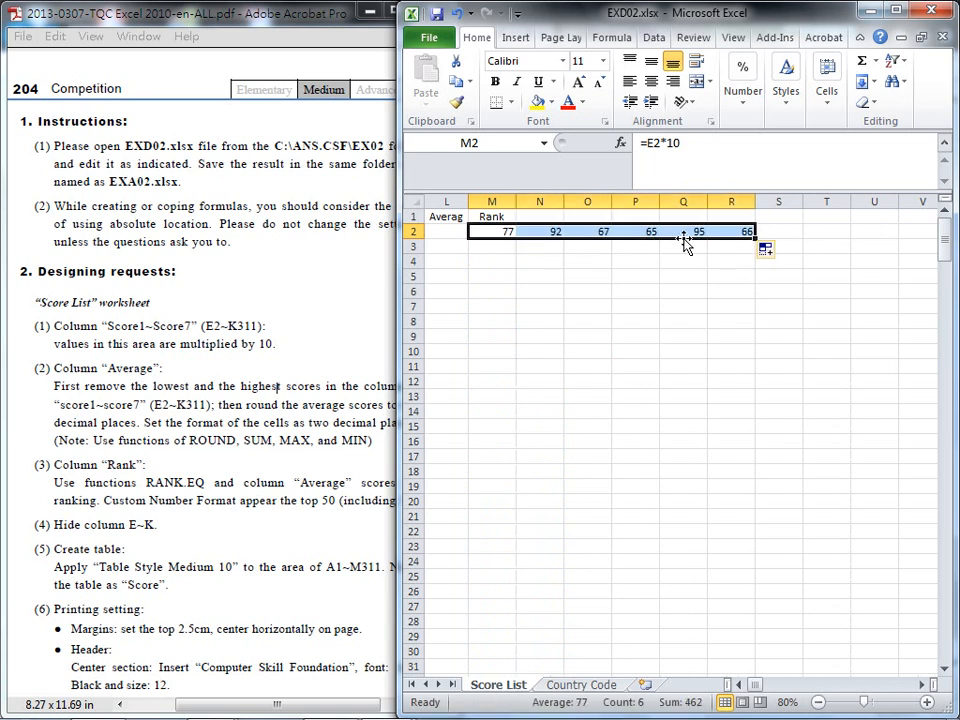
left_click_drag(758, 238, 753, 686)
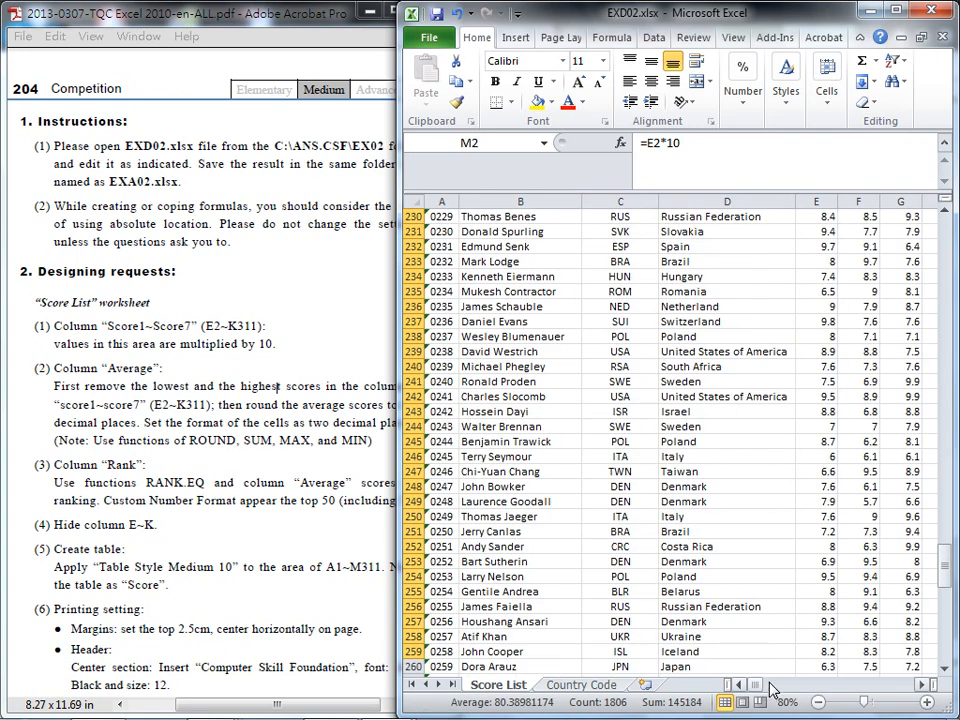
left_click(922, 686)
left_click(922, 686)
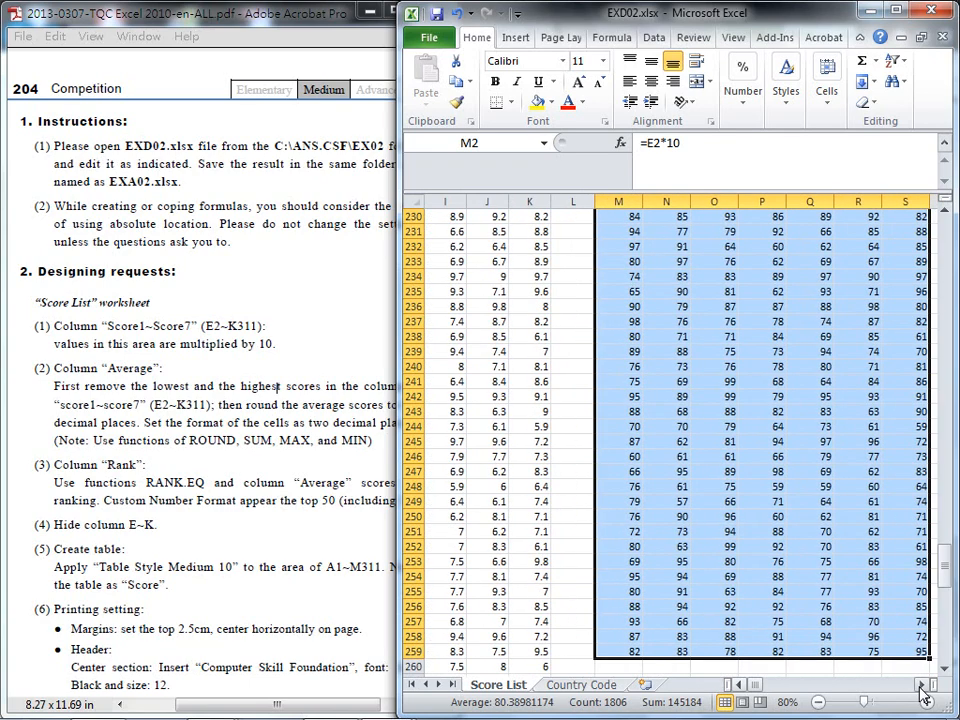
left_click(922, 686)
left_click_drag(886, 659, 861, 542)
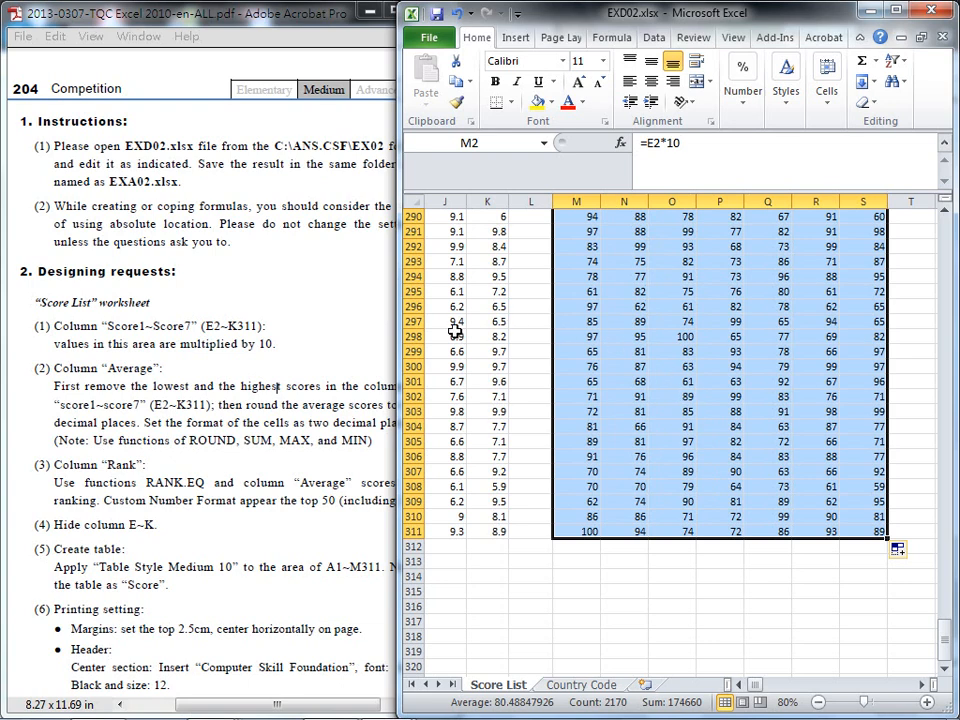
- Copy the multiplied scores in M2:S311 and paste them as values only over the original scores, starting at E2
right_click(639, 346)
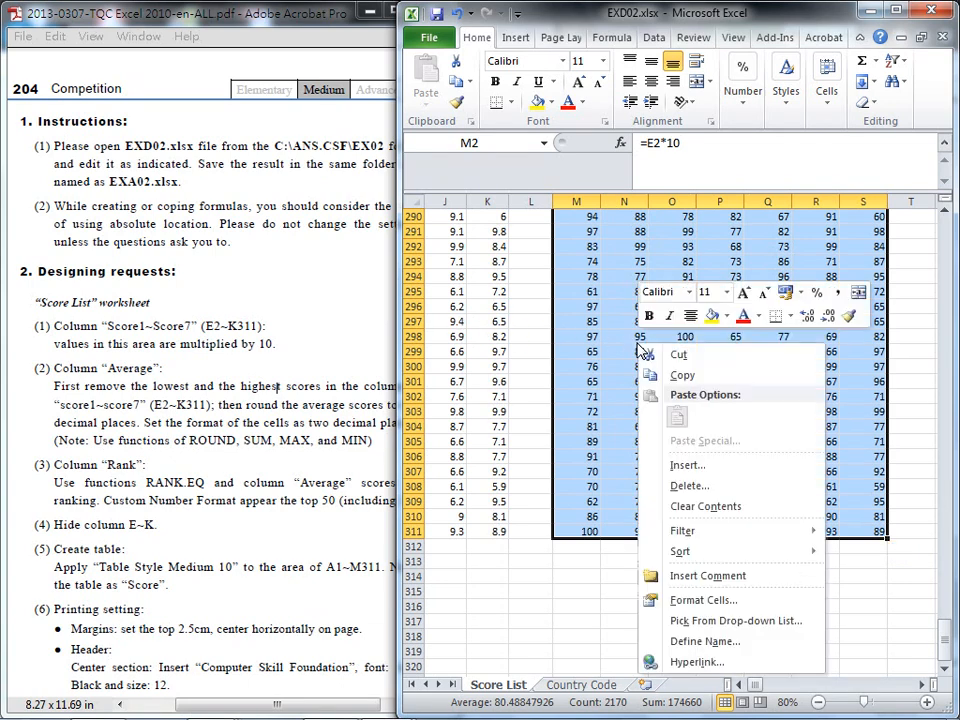
left_click(651, 376)
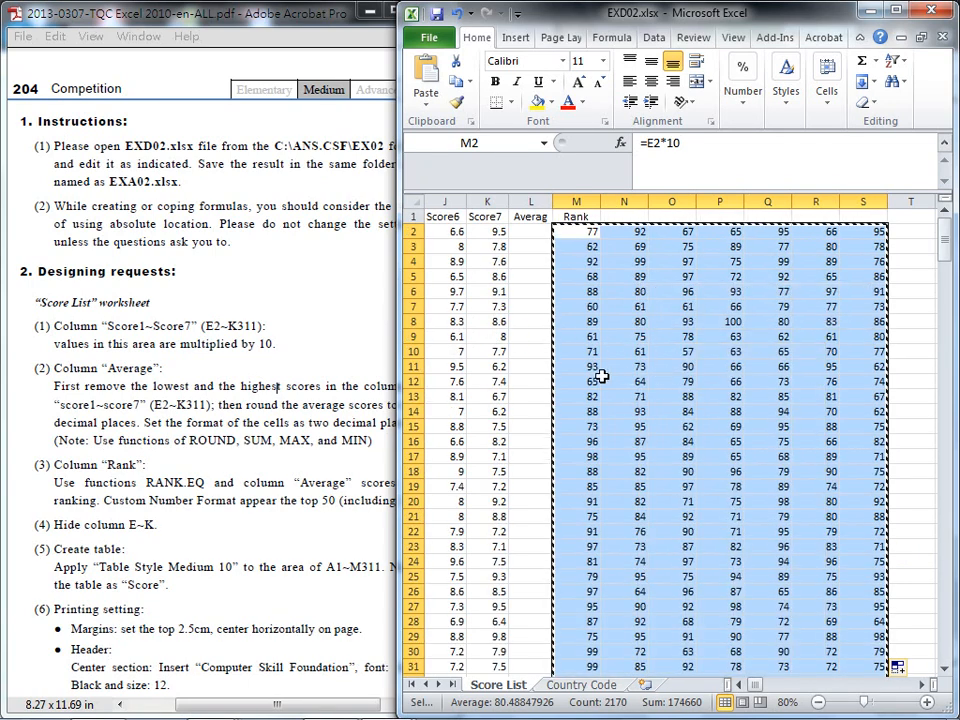
left_click_drag(754, 685, 740, 686)
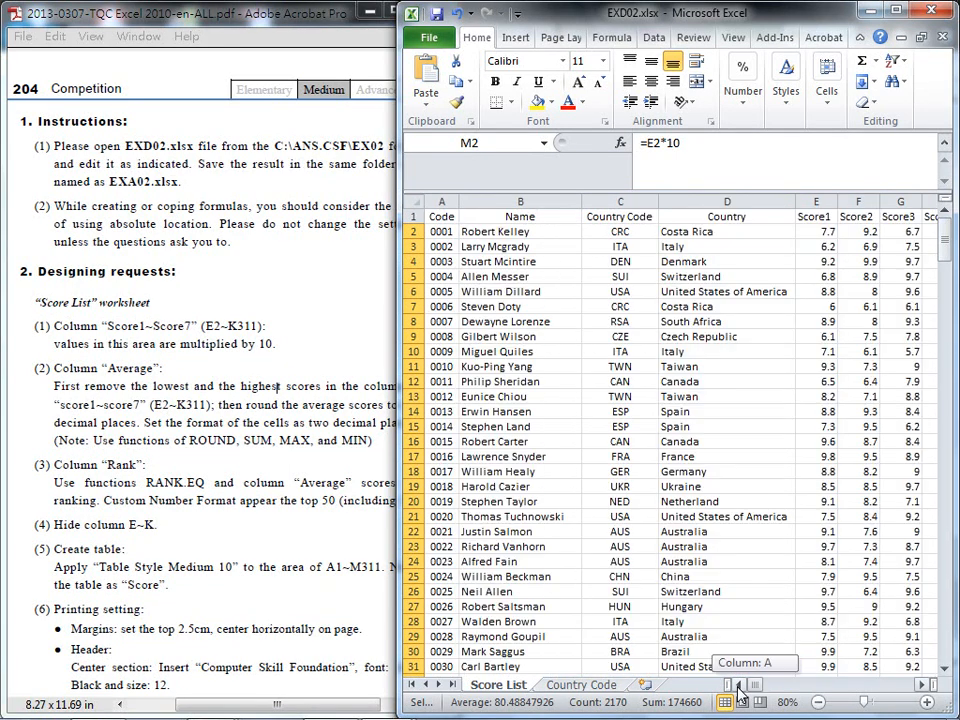
left_click(815, 232)
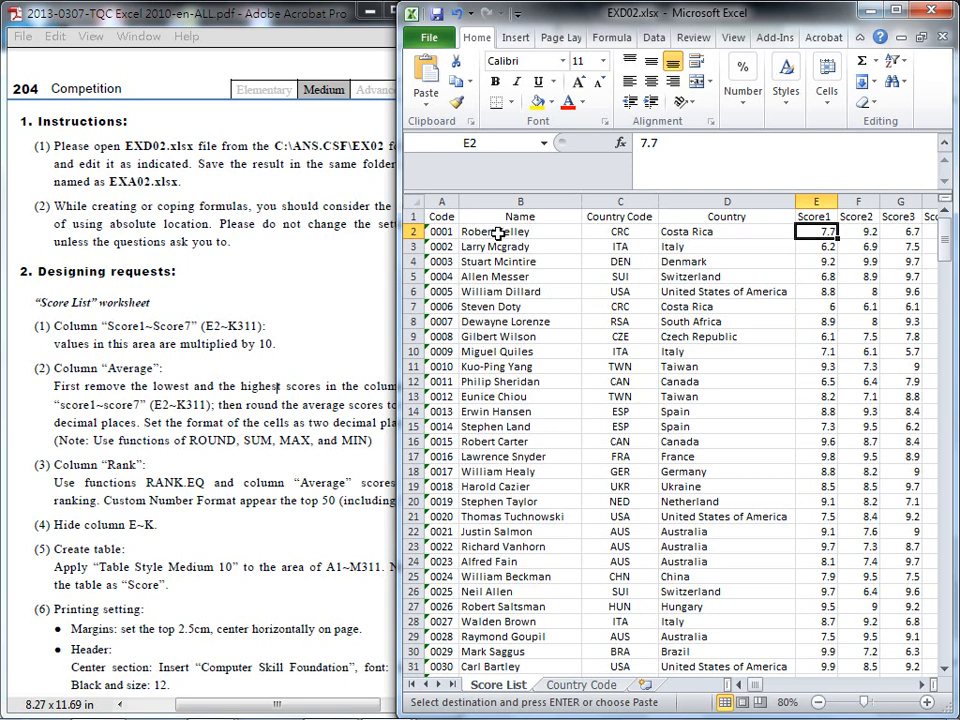
left_click(426, 104)
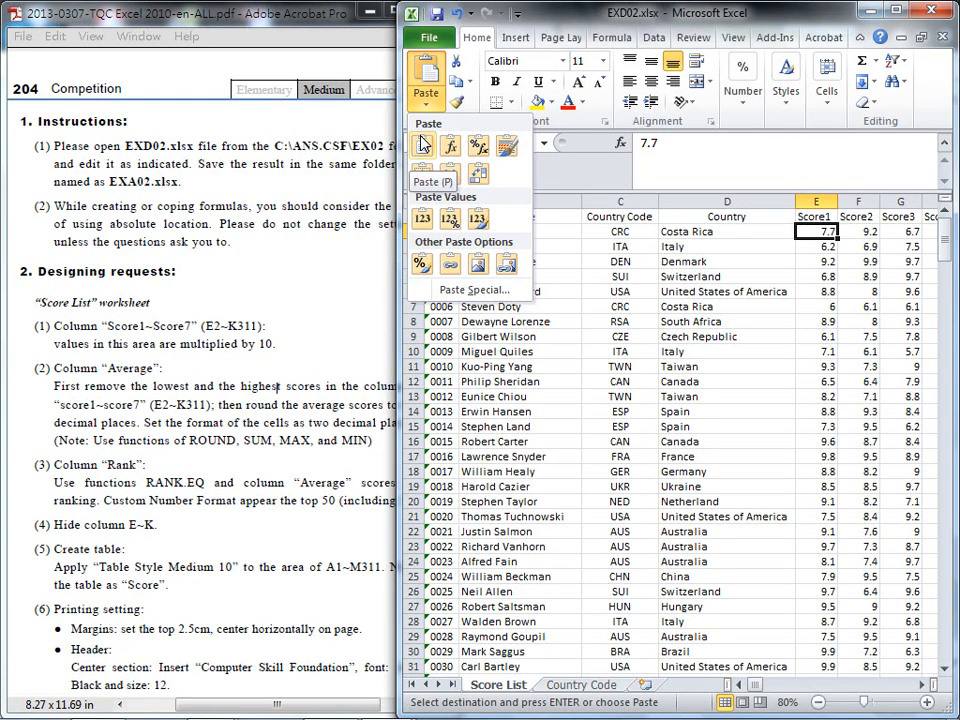
left_click(424, 226)
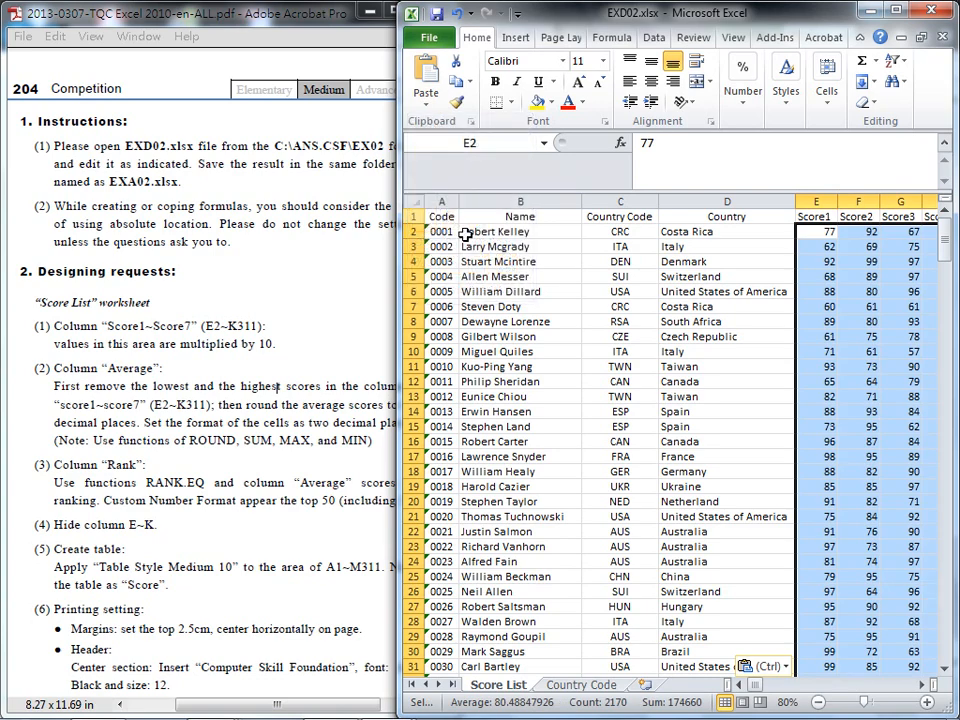
- Inspect several scores in columns E to K to check that they hold plain values instead of formulas
left_click(921, 687)
left_click(921, 687)
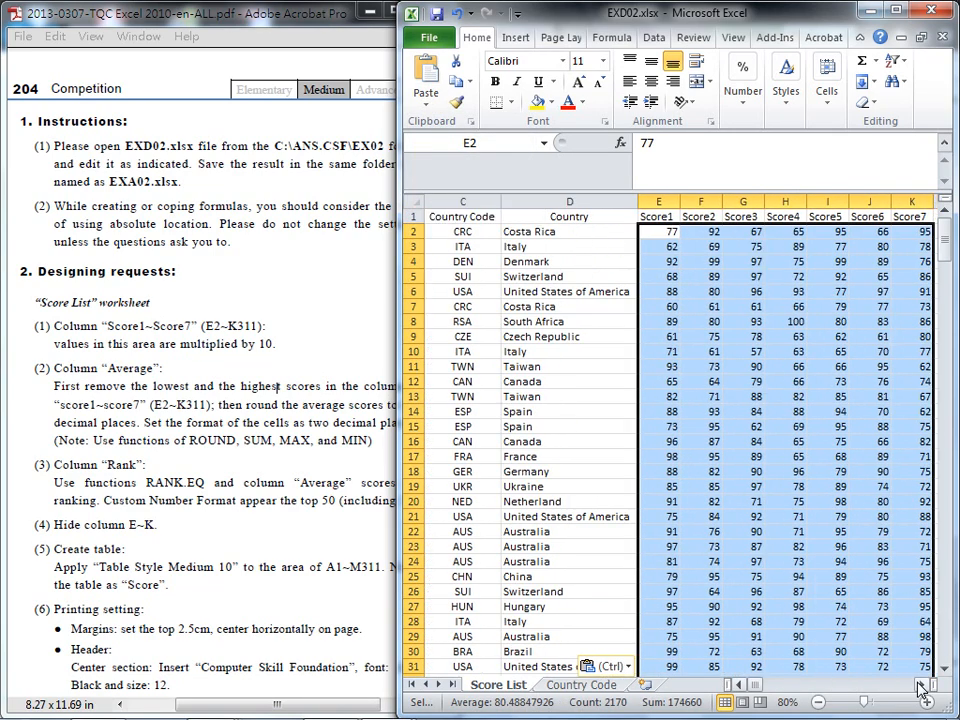
left_click(921, 687)
left_click(921, 687)
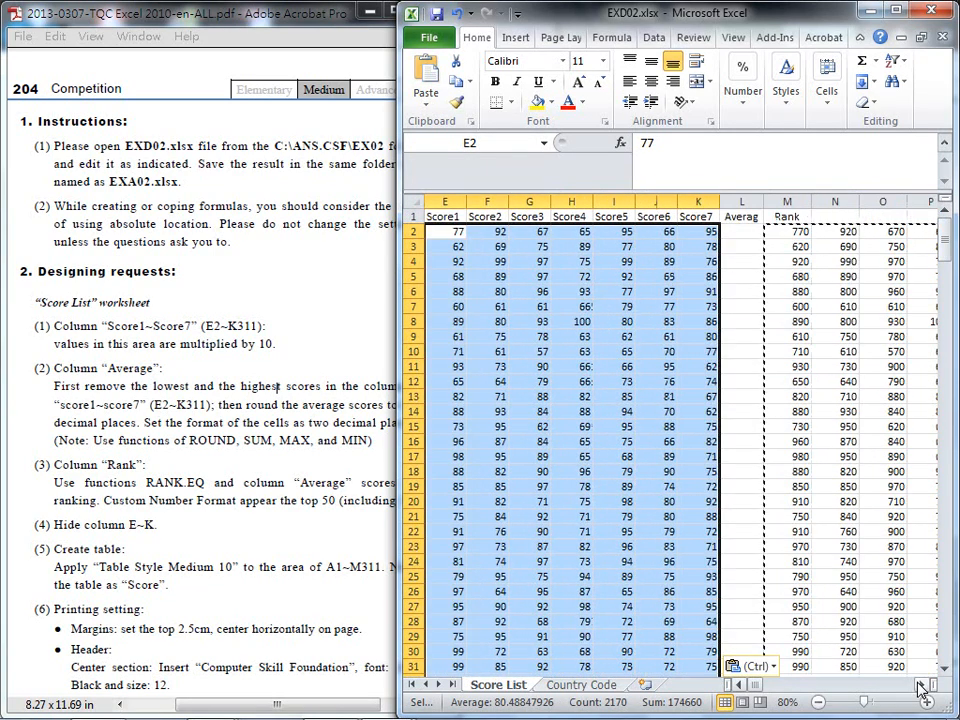
left_click(571, 381)
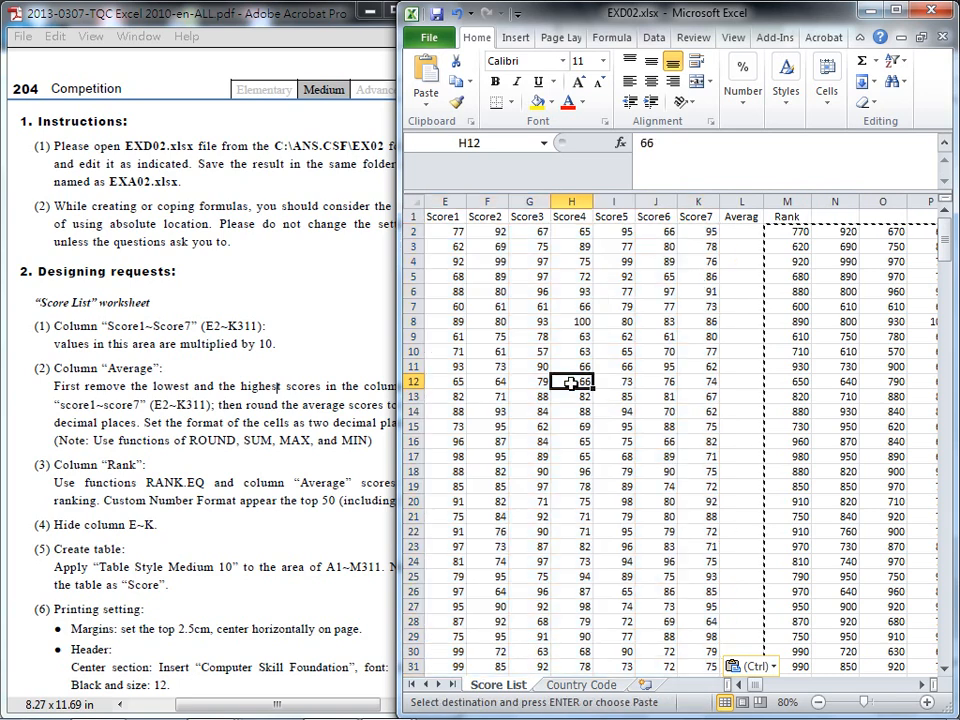
left_click(563, 323)
left_click(526, 292)
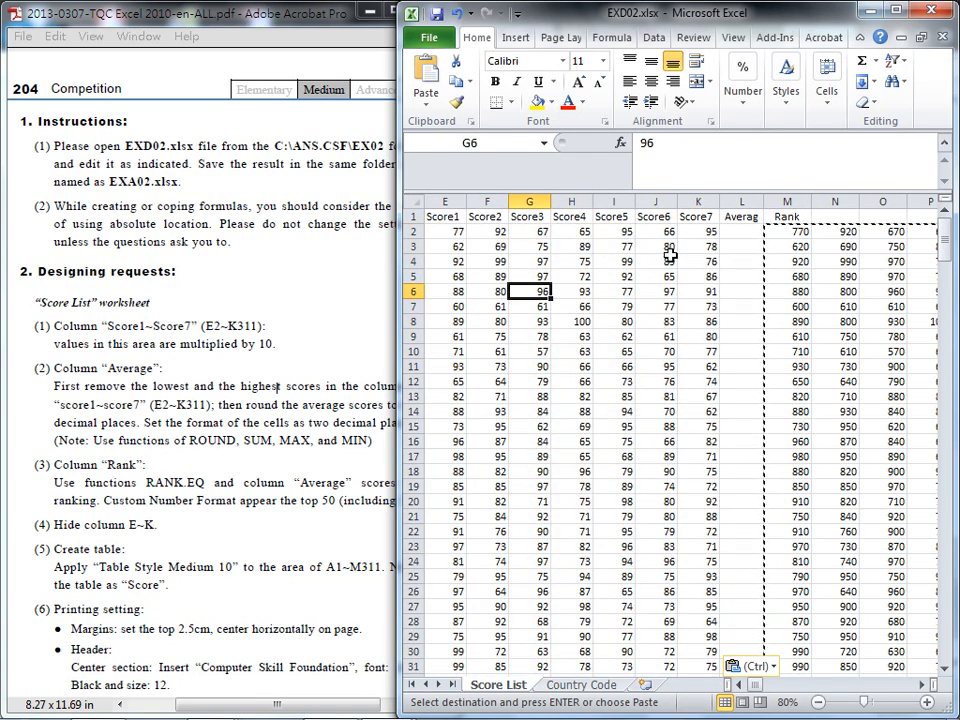
- Clear the helper formulas from M2:S311, keeping the Rank heading
left_click(816, 232)
left_click_drag(816, 232, 912, 240)
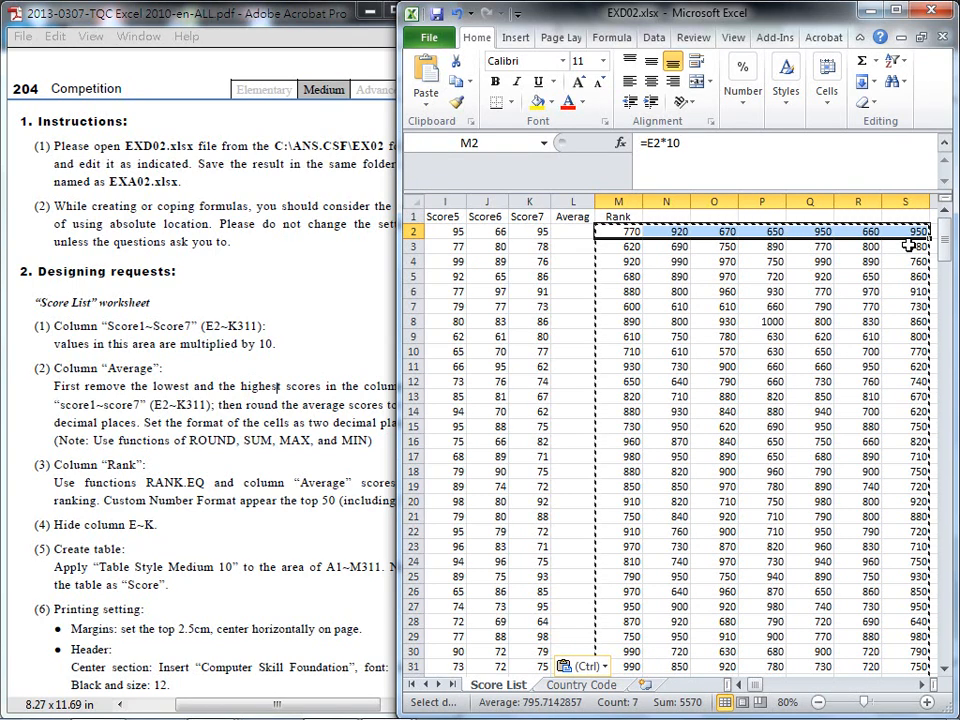
key("ctrl+shift+Down")
key("Delete")
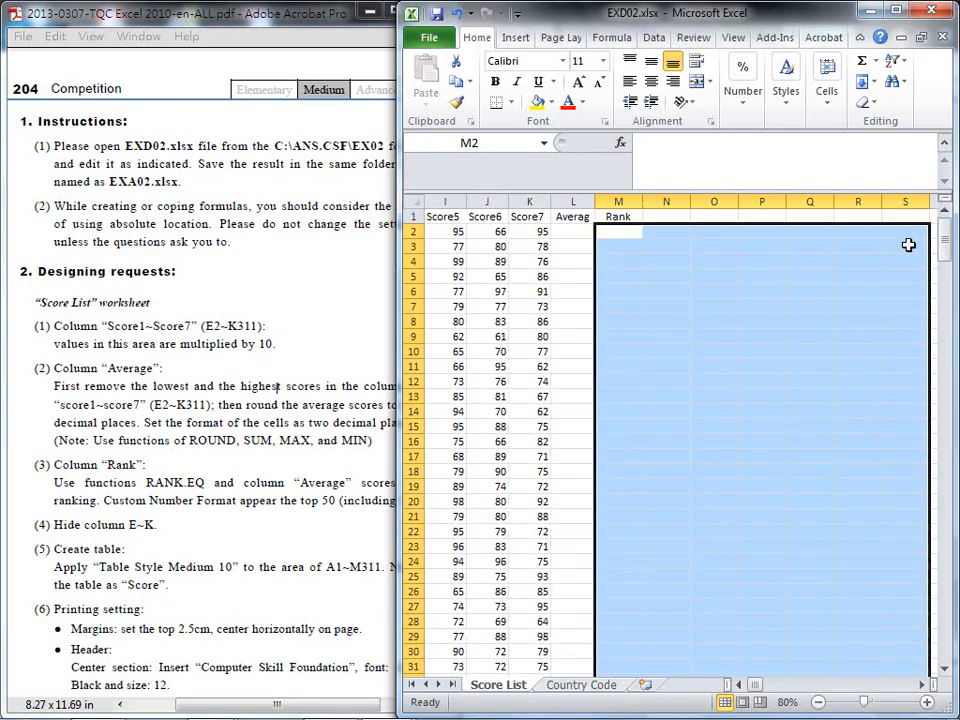
- Start the average formula in L2 with the sum of the seven scores, =SUM(E2:K2)
left_click(742, 685)
left_click(742, 687)
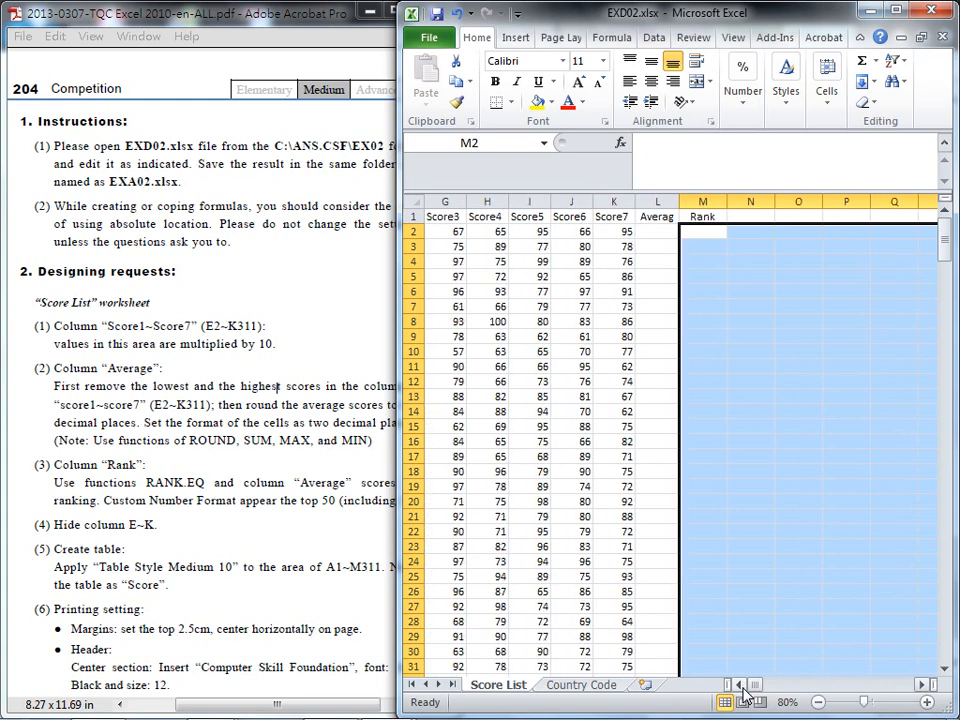
left_click(742, 687)
left_click(742, 687)
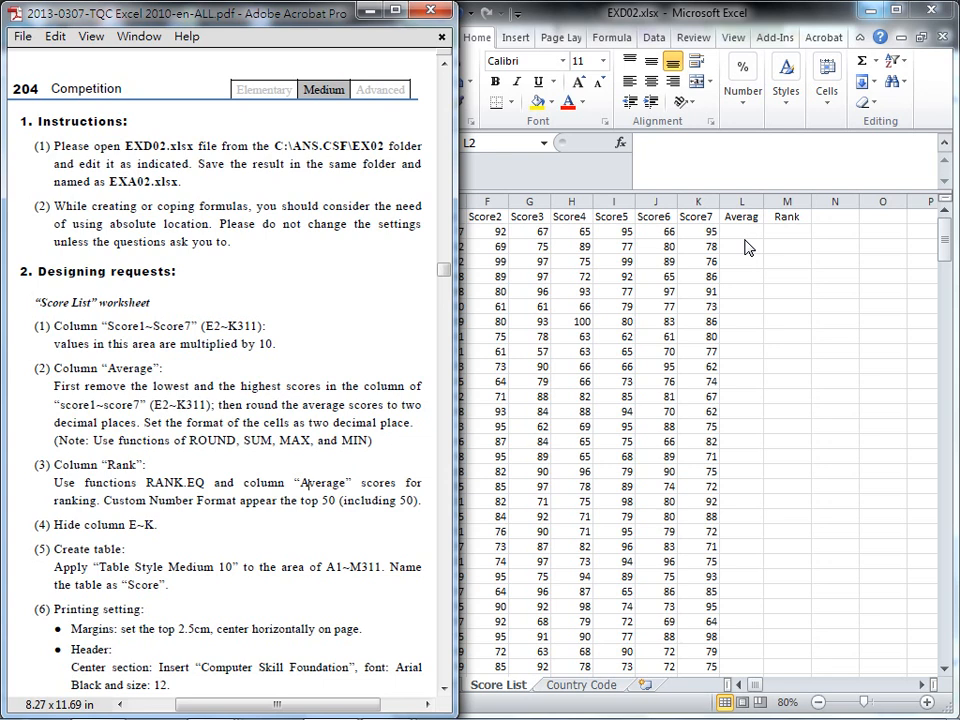
mouse_move(150, 392)
left_mouse_down()
mouse_move(182, 381)
mouse_move(325, 381)
left_mouse_up()
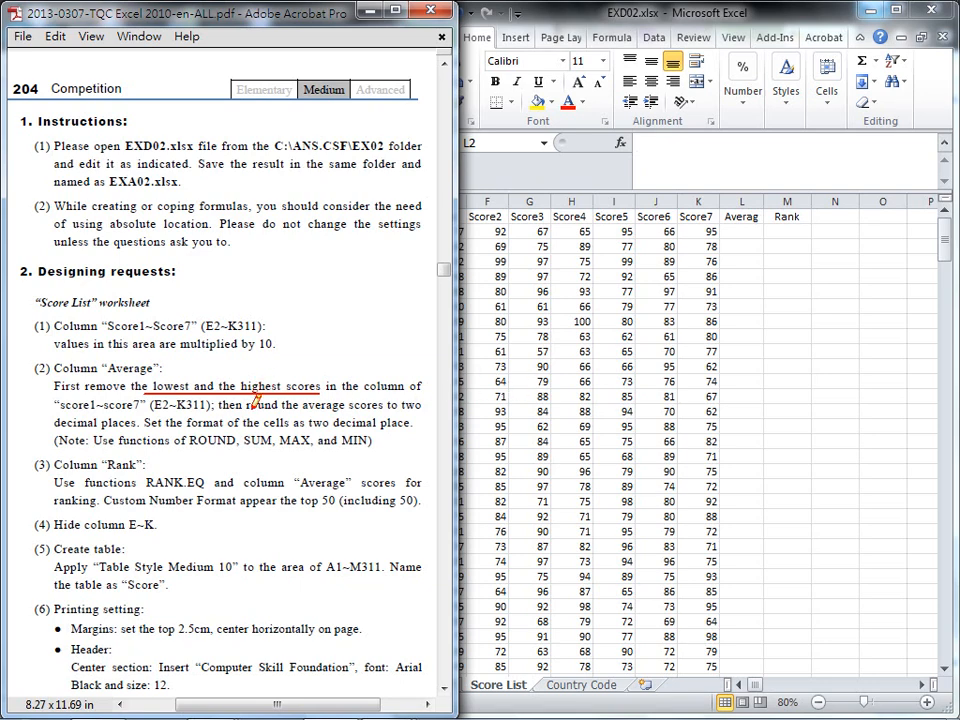
left_click_drag(243, 452, 370, 450)
left_click(741, 232)
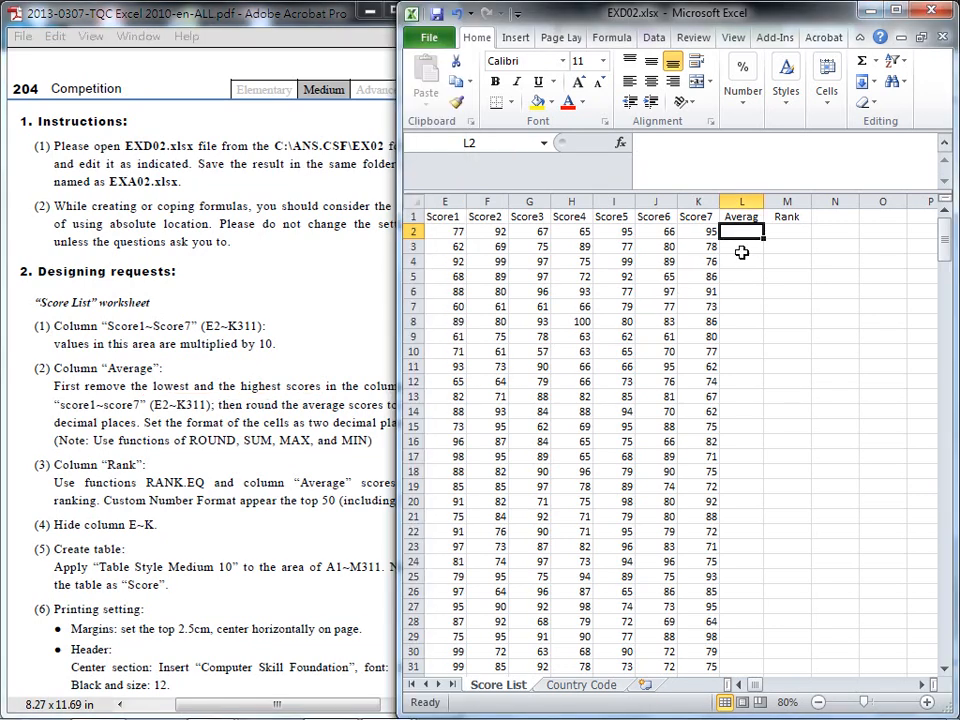
type("=su")
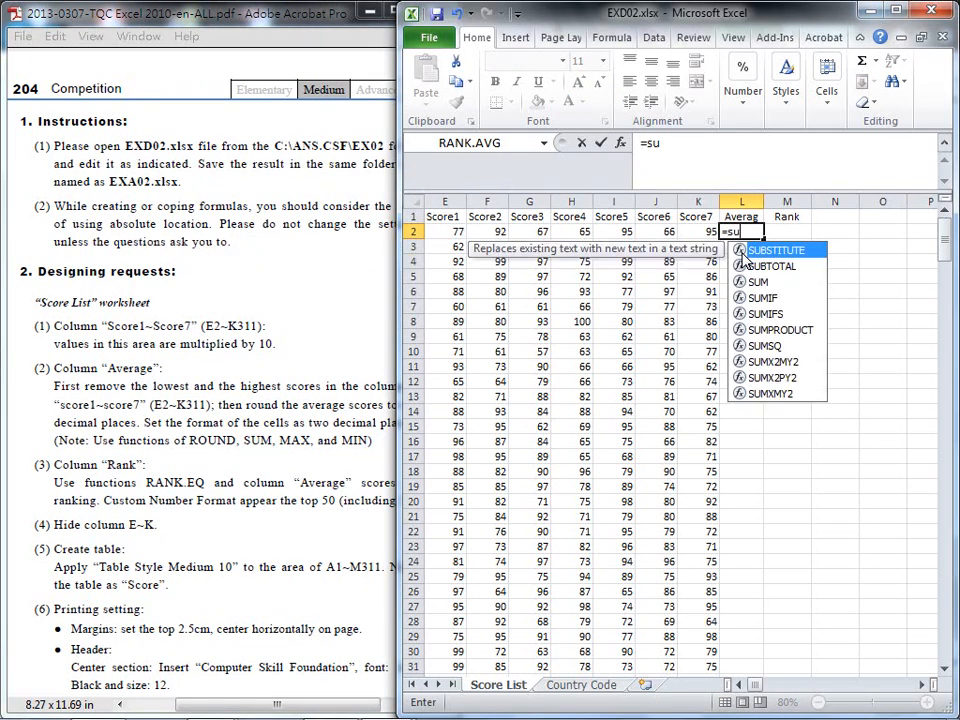
double_click(765, 284)
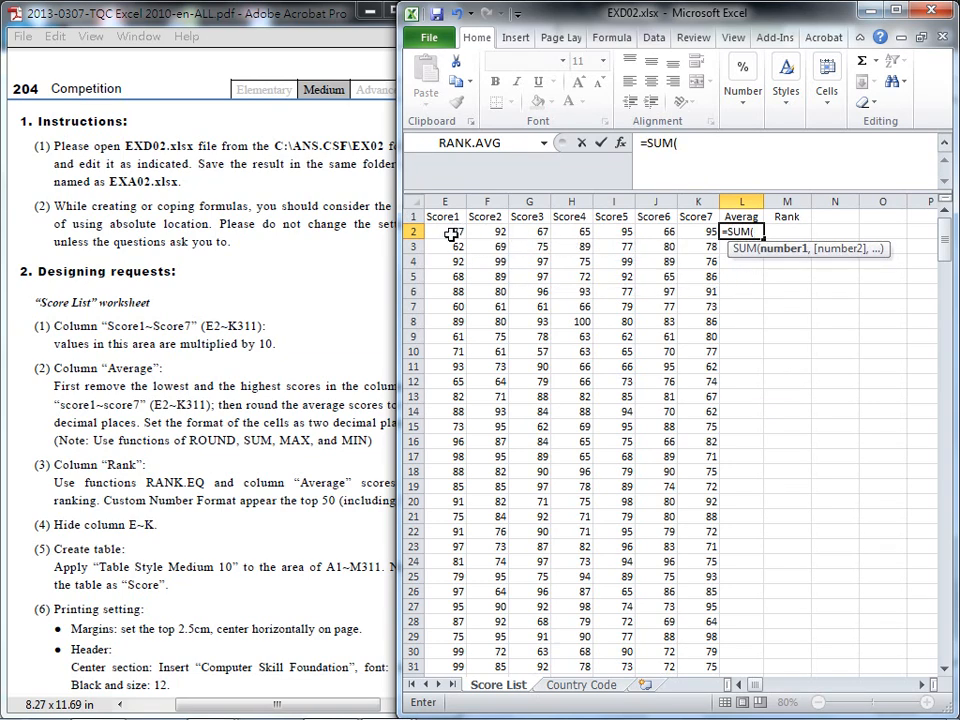
left_click_drag(450, 233, 694, 234)
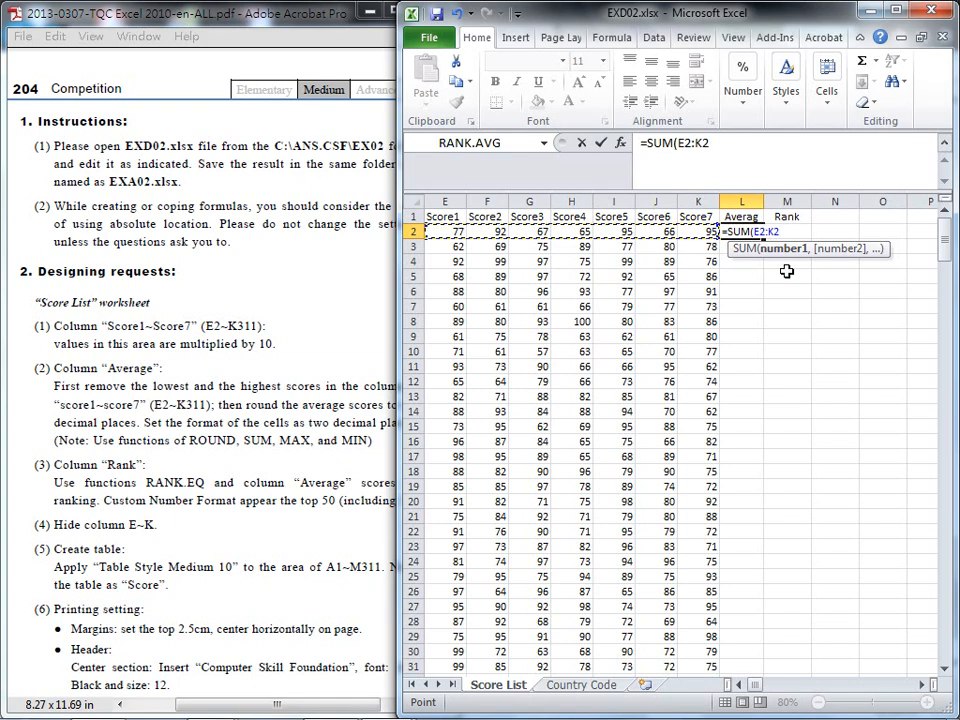
type(")")
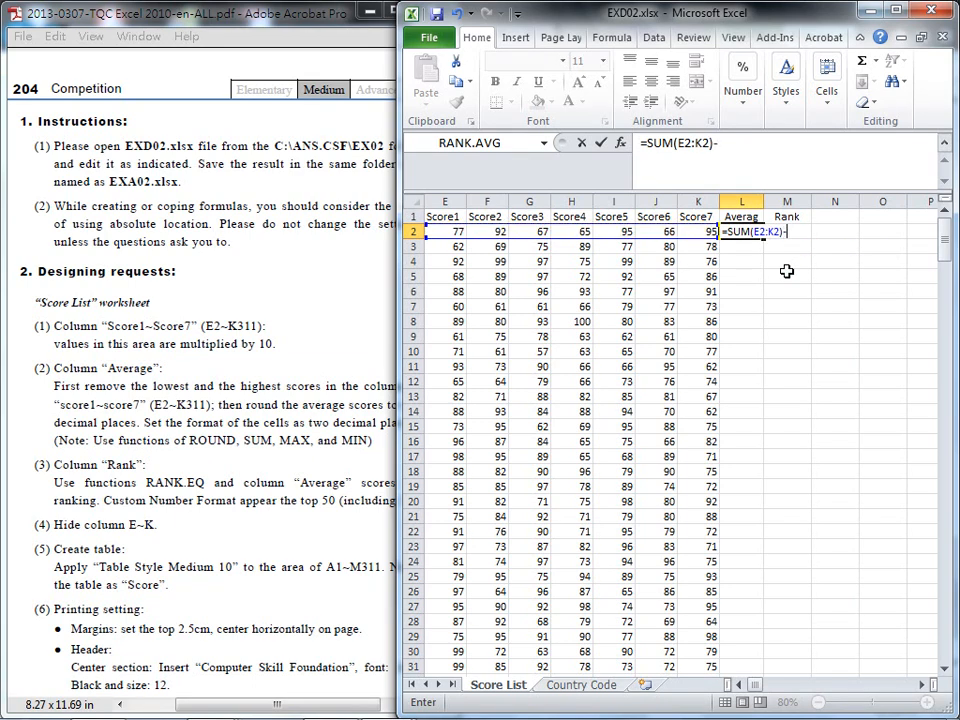
- Subtract the highest and lowest scores from the sum in L2, making the formula =SUM(E2:K2)-MAX(E2:K2)-MIN(E2:K2)
type("-ma")
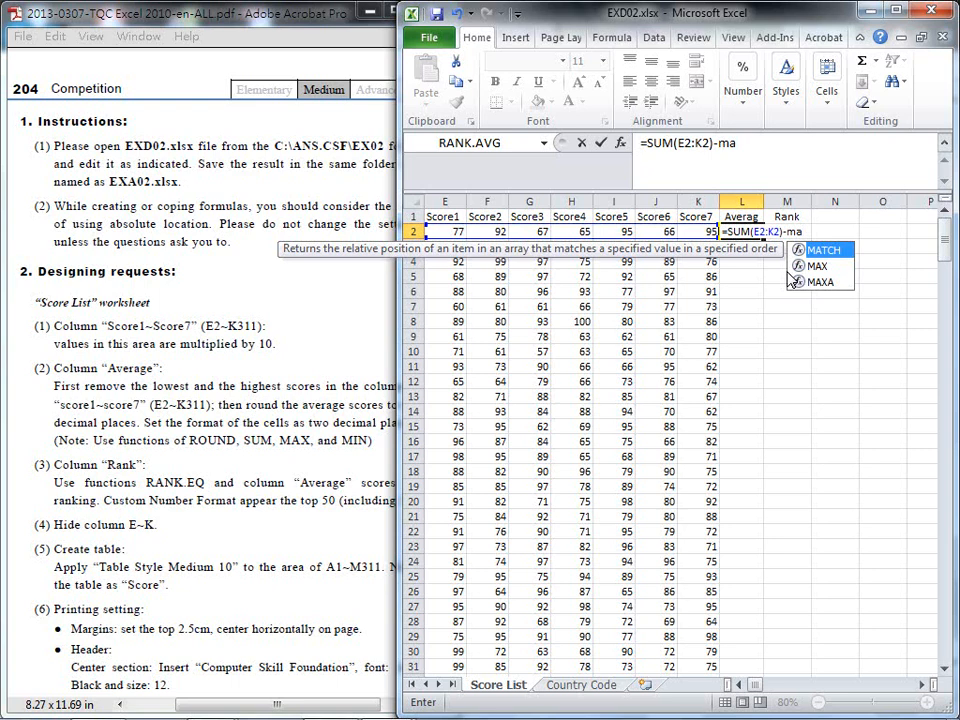
type("x")
double_click(800, 250)
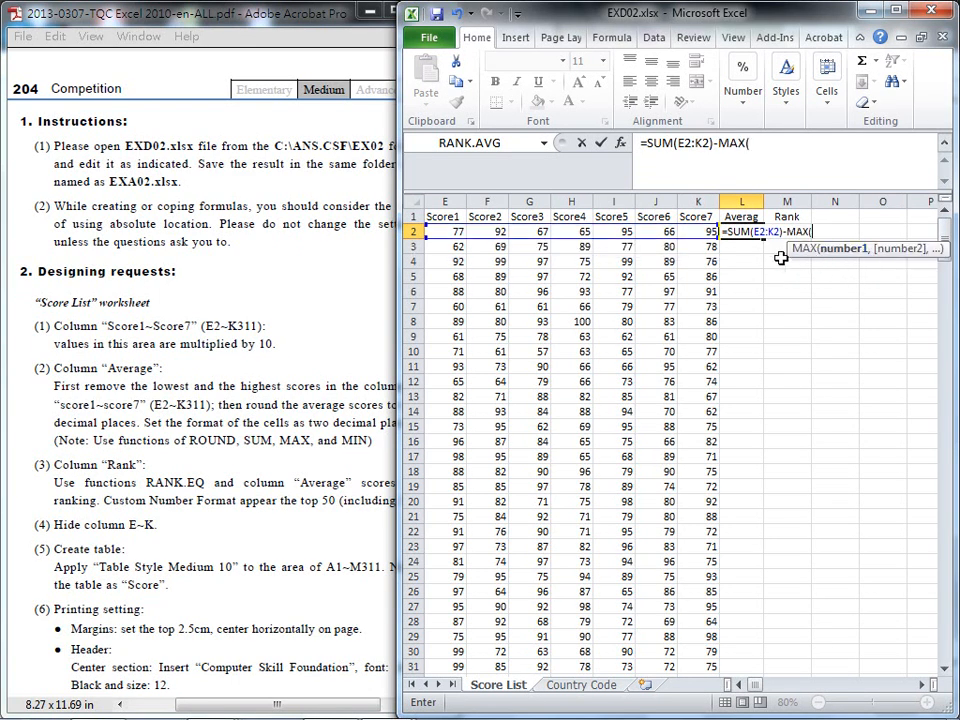
left_click_drag(452, 232, 697, 243)
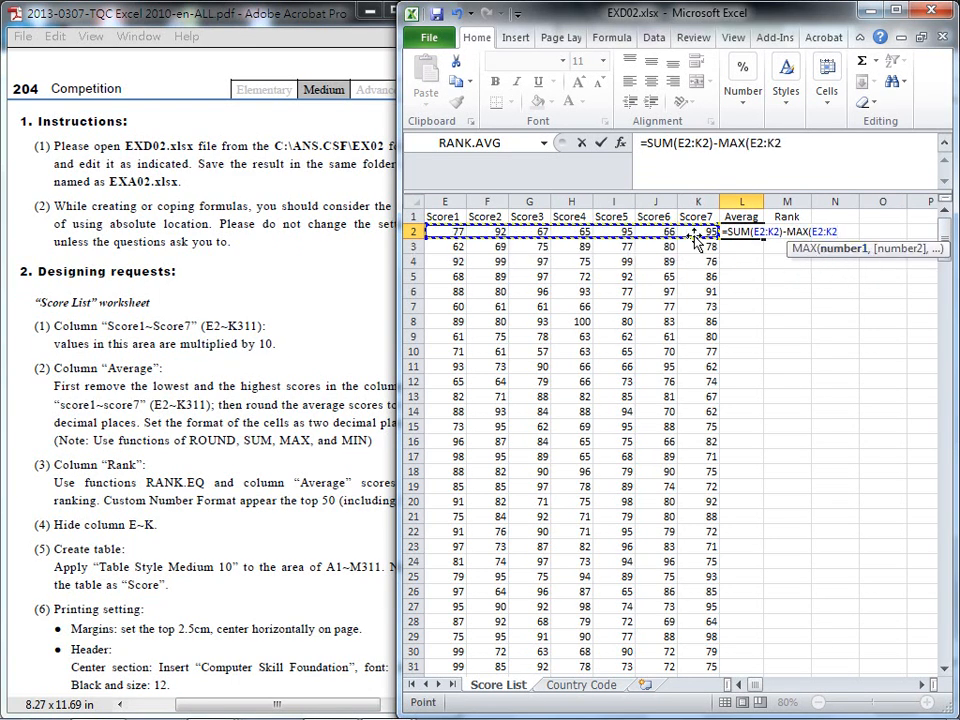
type(")-")
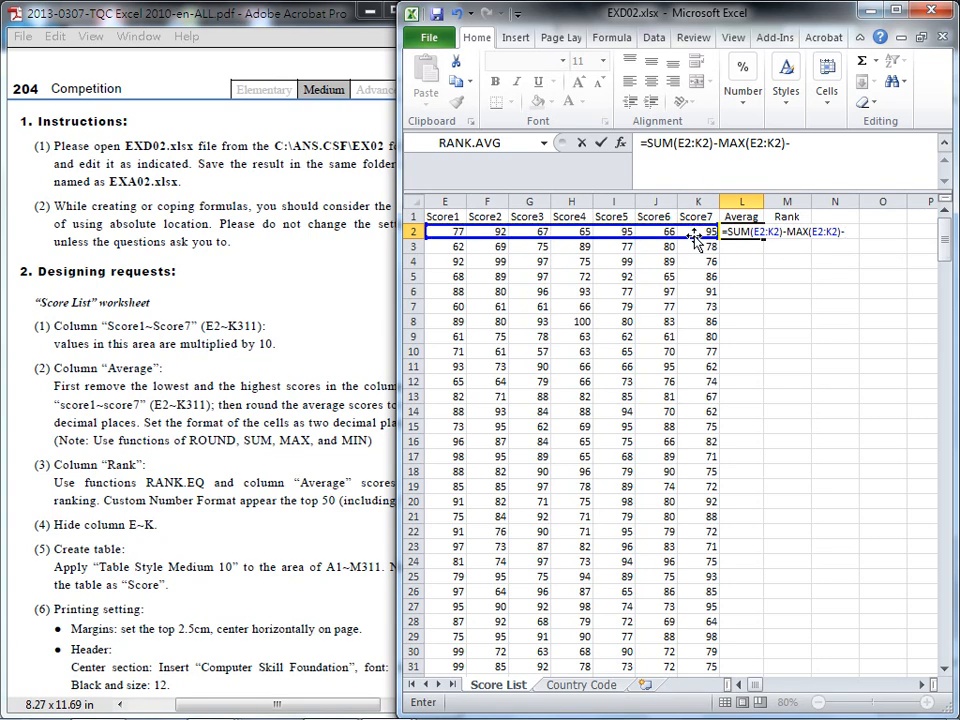
type("i")
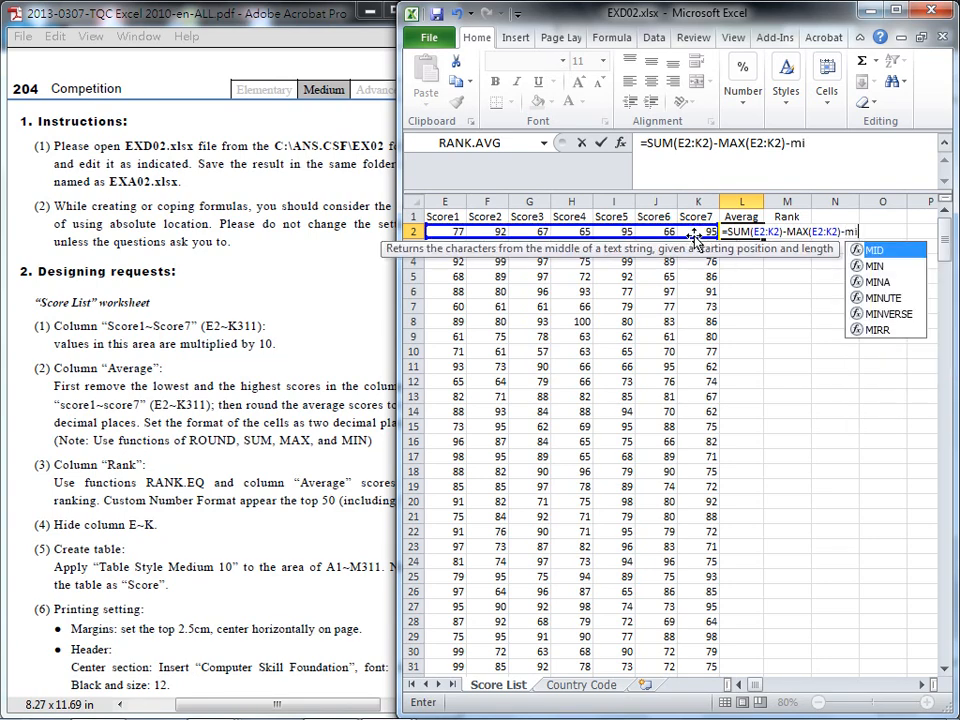
double_click(876, 264)
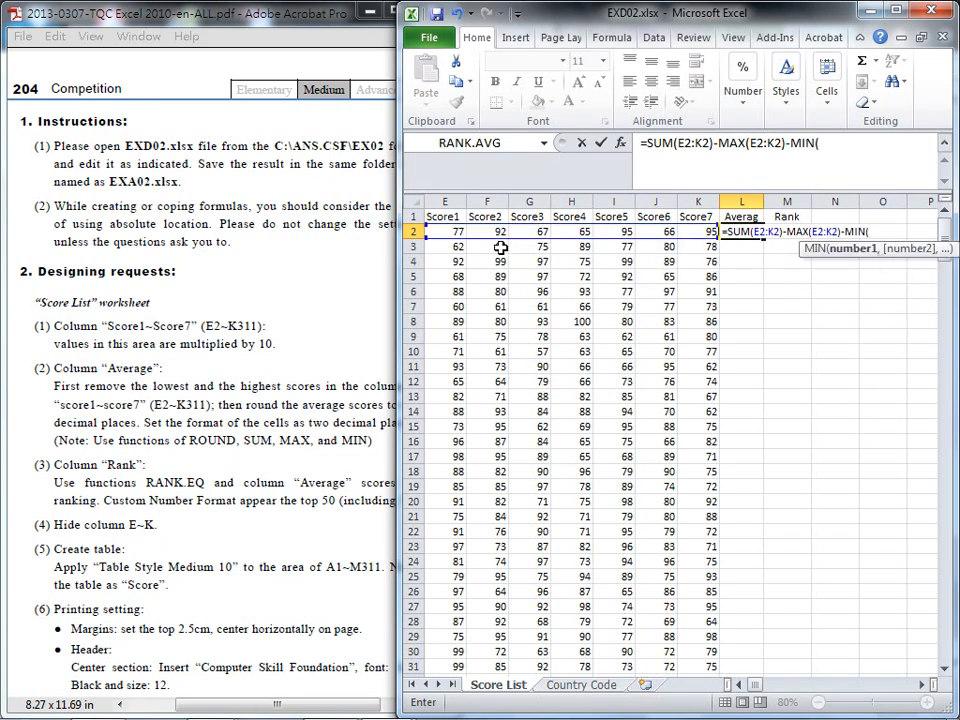
left_click_drag(440, 231, 693, 238)
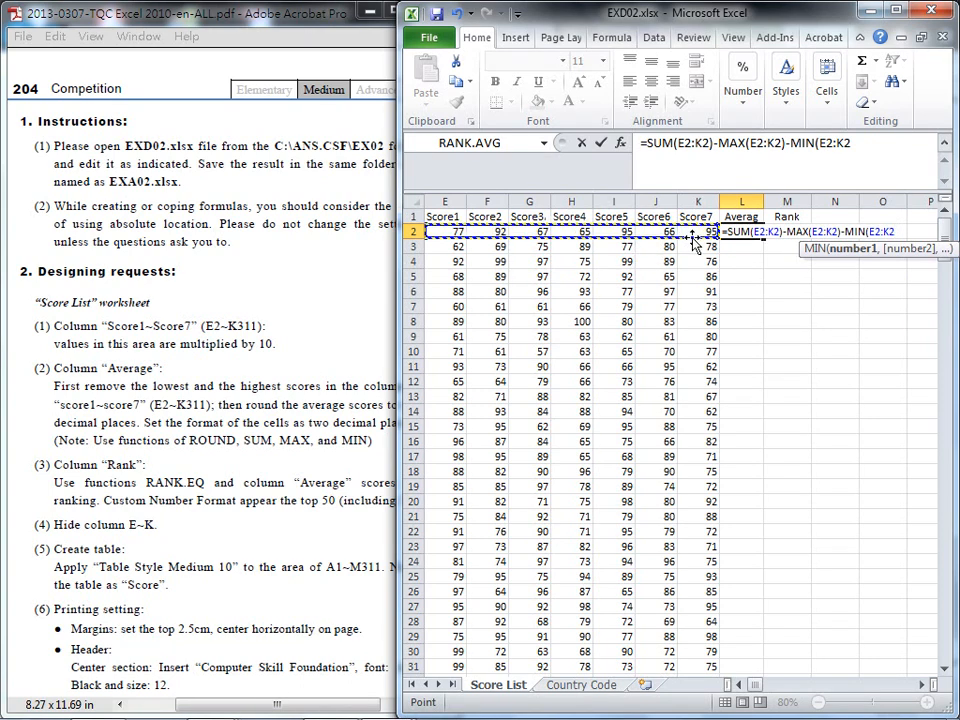
type(")")
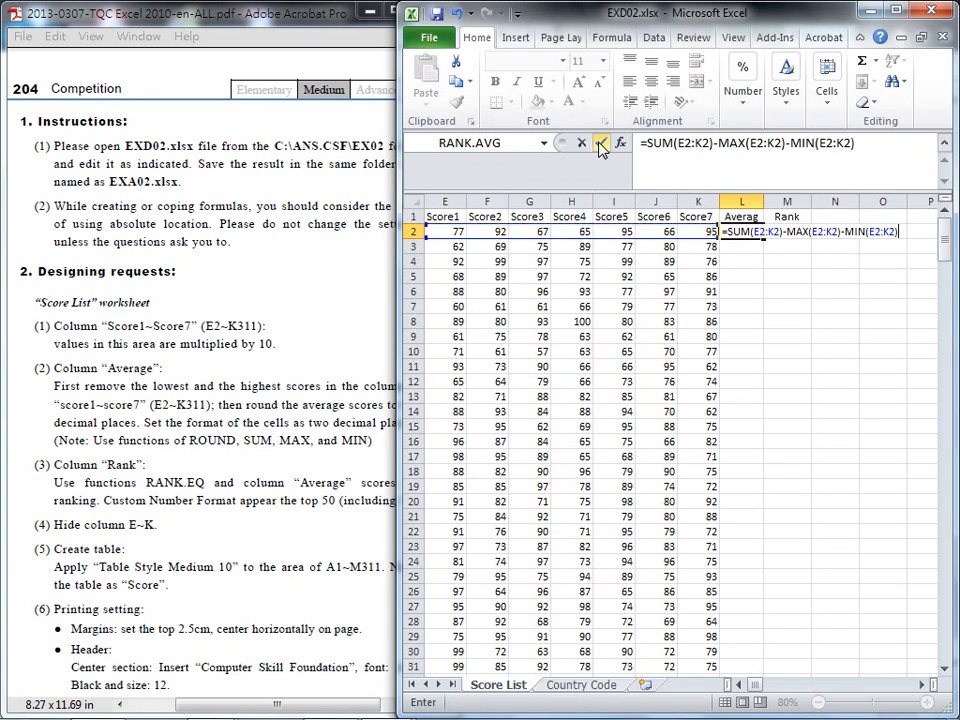
left_click(601, 142)
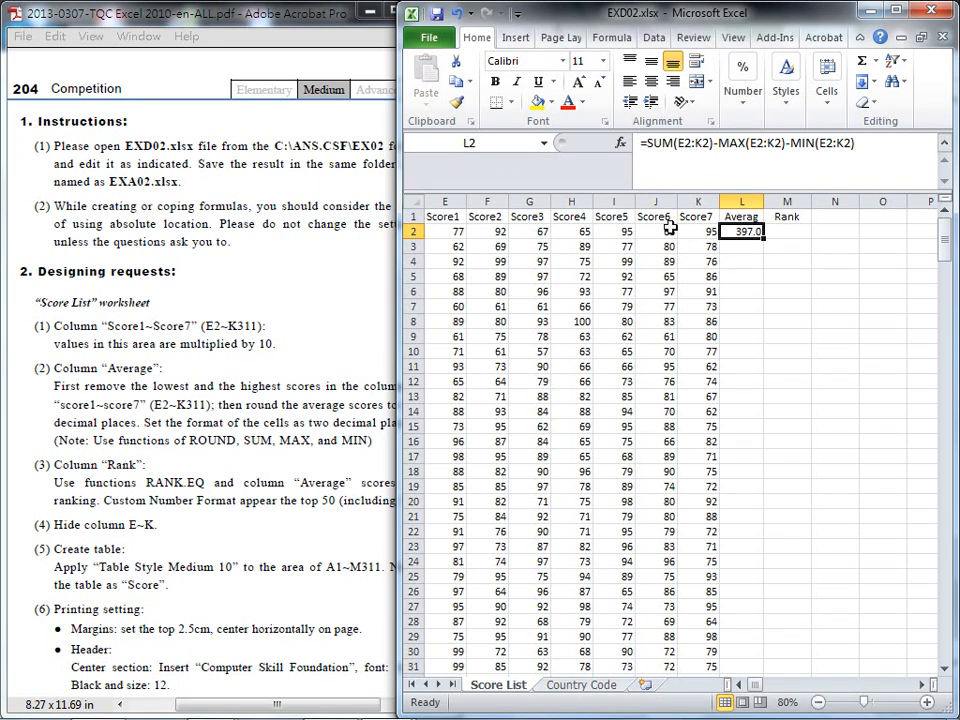
- Enclose the whole L2 calculation in parentheses and divide it by 5: =(SUM(E2:K2)-MAX(E2:K2)-MIN(E2:K2))/5
left_click(697, 160)
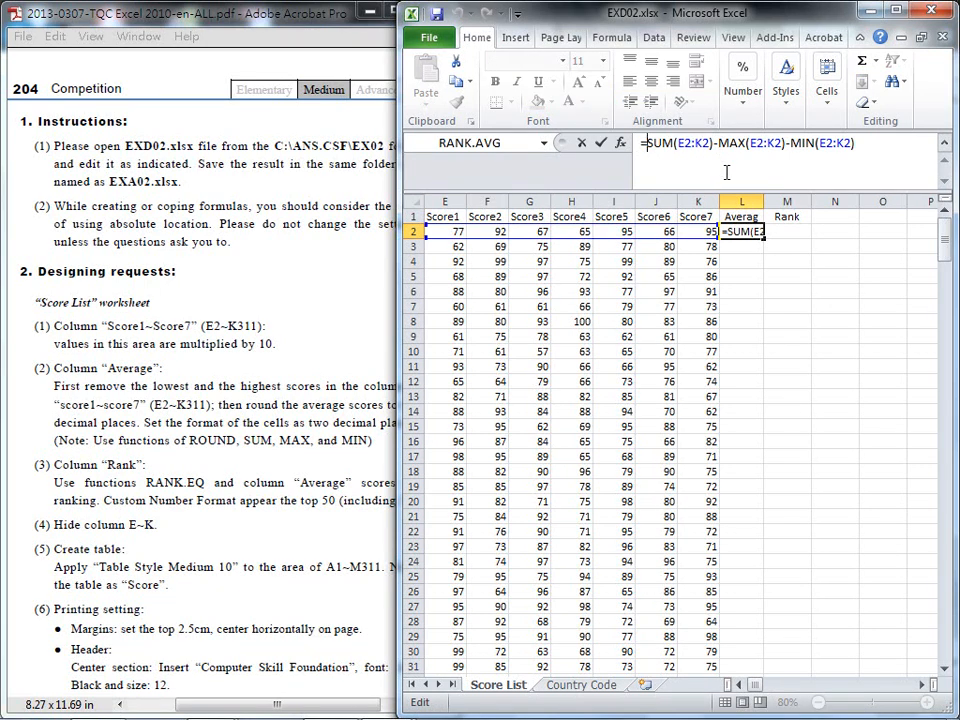
type("(")
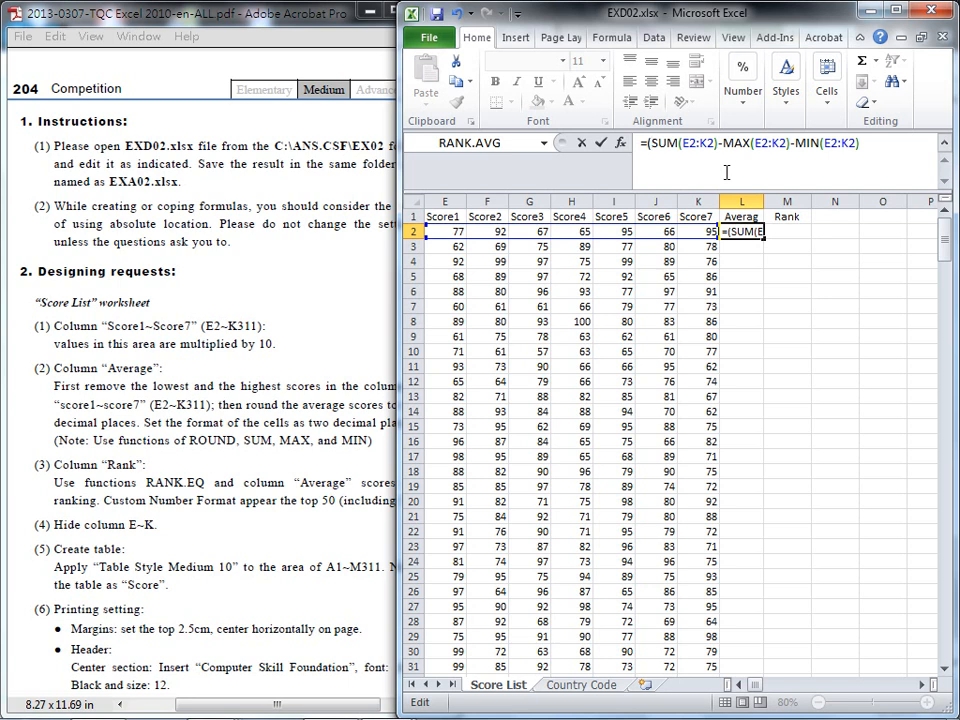
left_click(867, 144)
type(")/5")
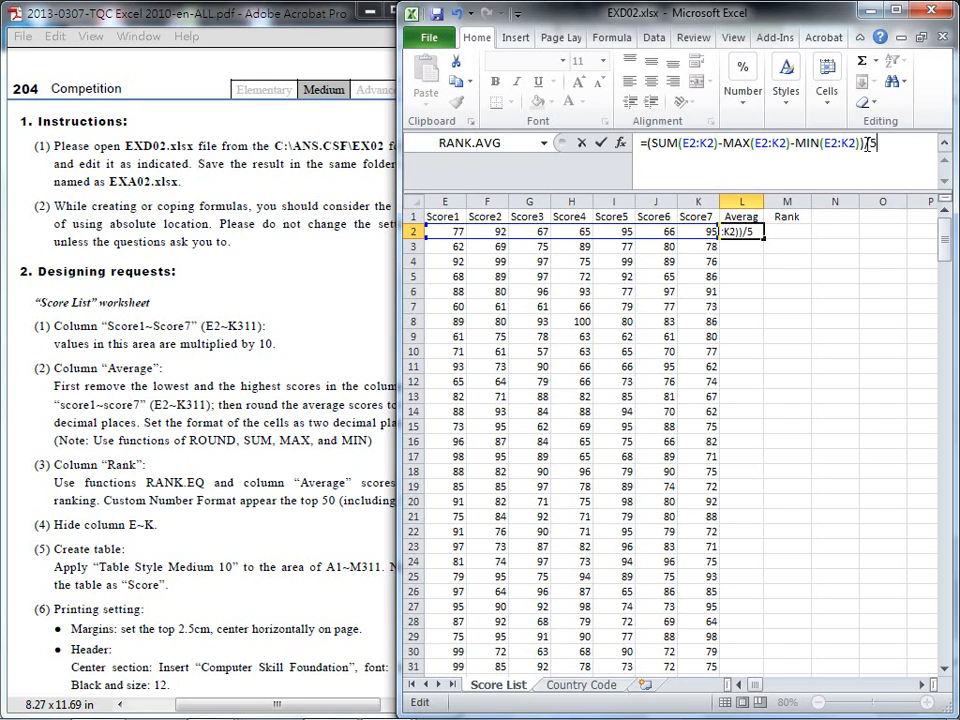
left_click(600, 143)
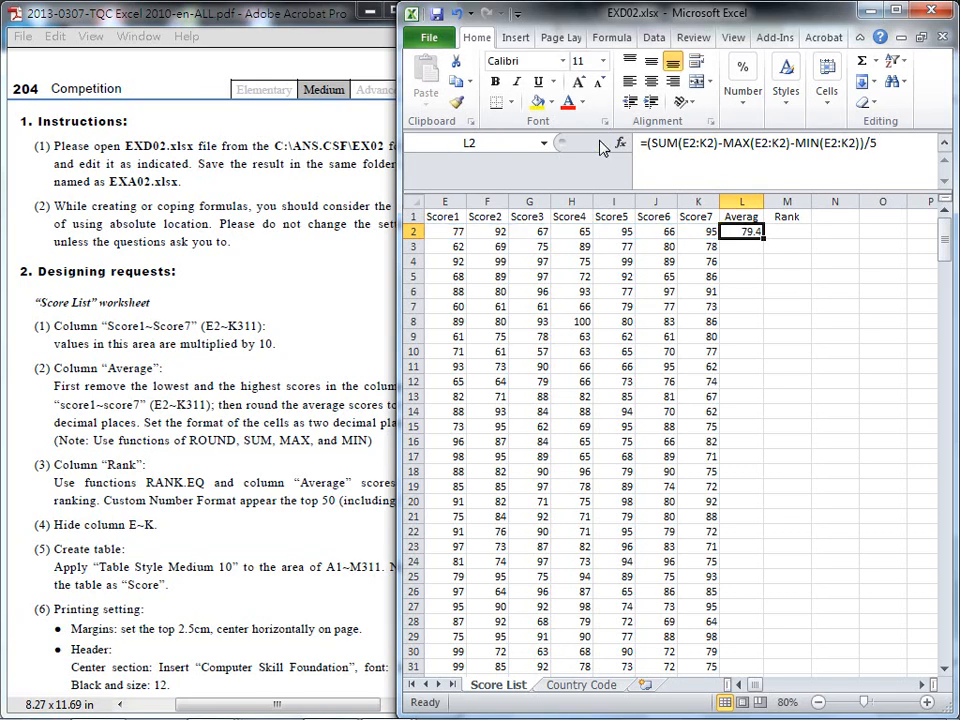
- Check the rounding requirement and the functions required for the Average column in the PDF instructions
left_click(305, 410)
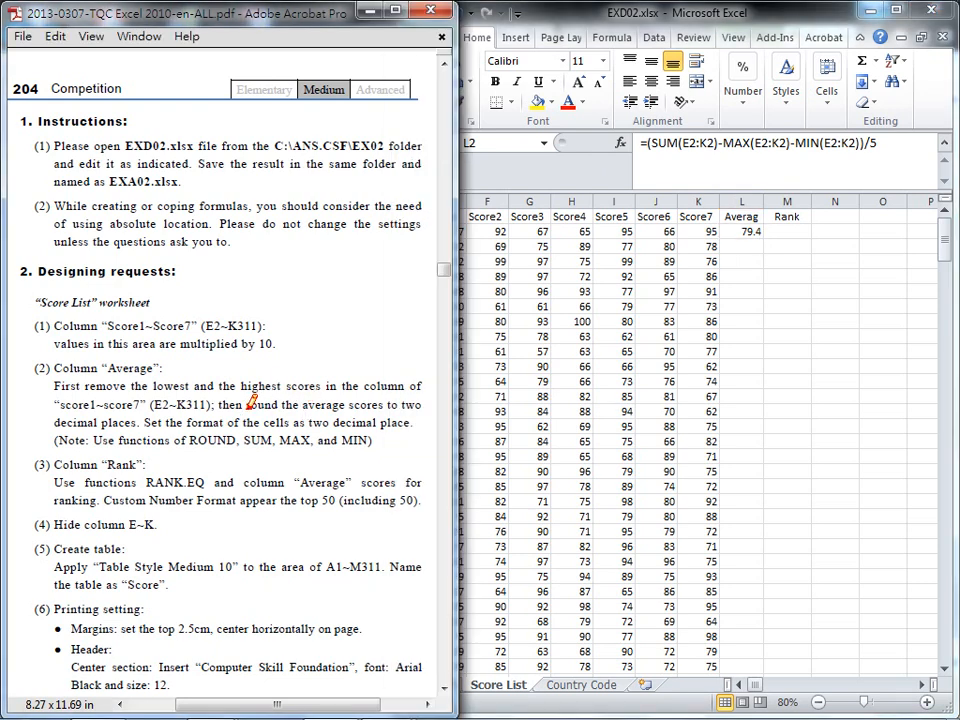
left_click_drag(248, 409, 273, 408)
left_click_drag(405, 409, 432, 408)
left_click_drag(60, 426, 134, 425)
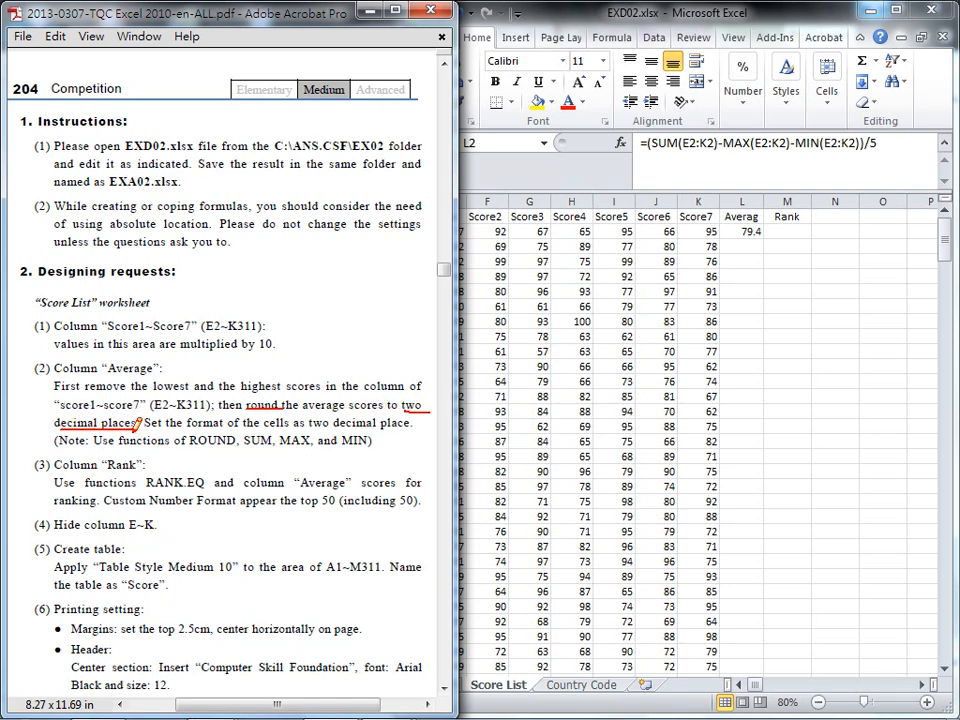
left_click_drag(189, 449, 237, 448)
key("Escape")
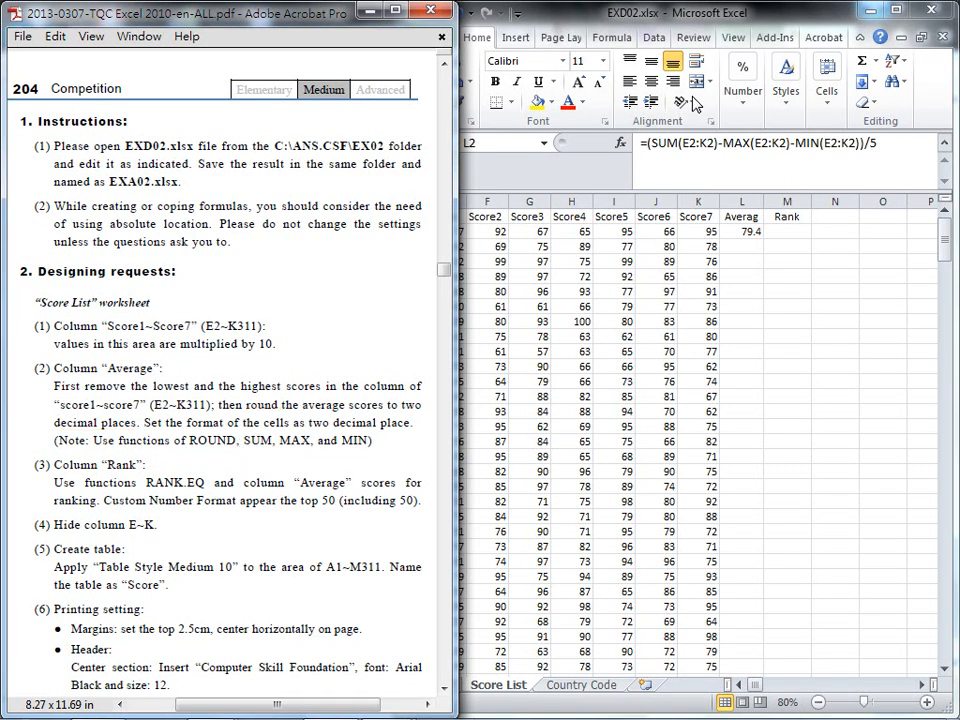
- Wrap the L2 formula in ROUND with two digits: =ROUND((SUM(E2:K2)-MAX(E2:K2)-MIN(E2:K2))/5,2)
left_click(649, 149)
left_click(659, 149)
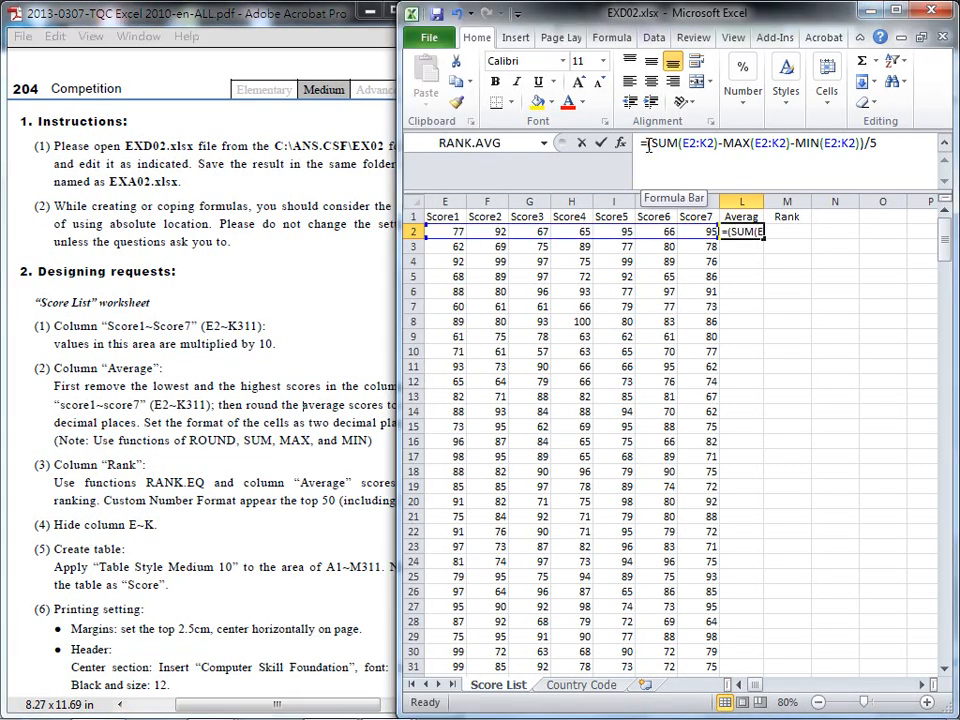
type("ro")
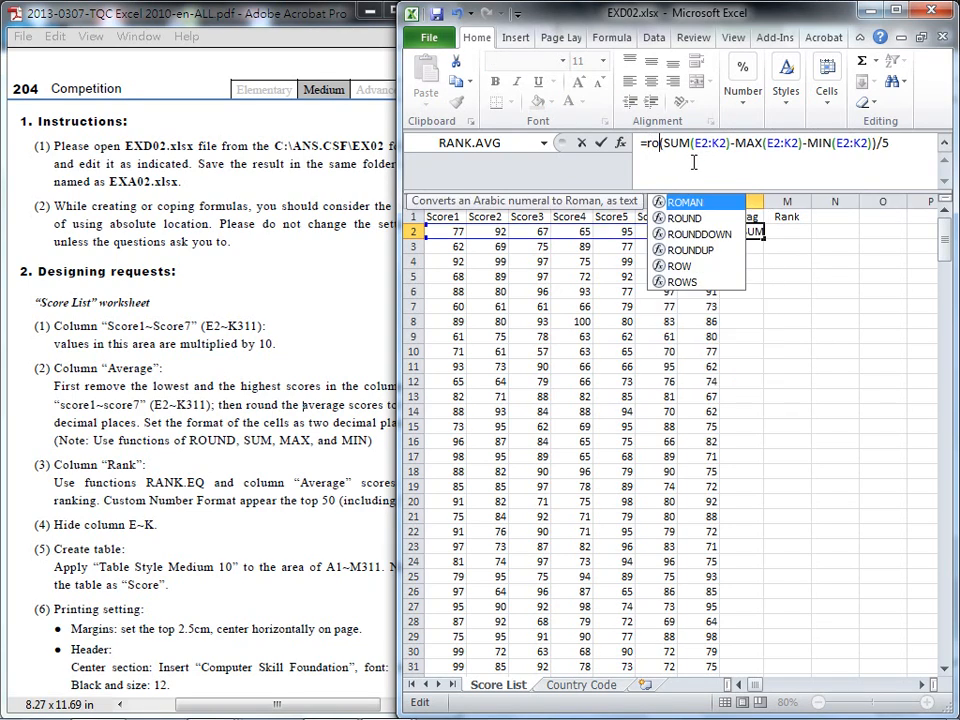
double_click(686, 218)
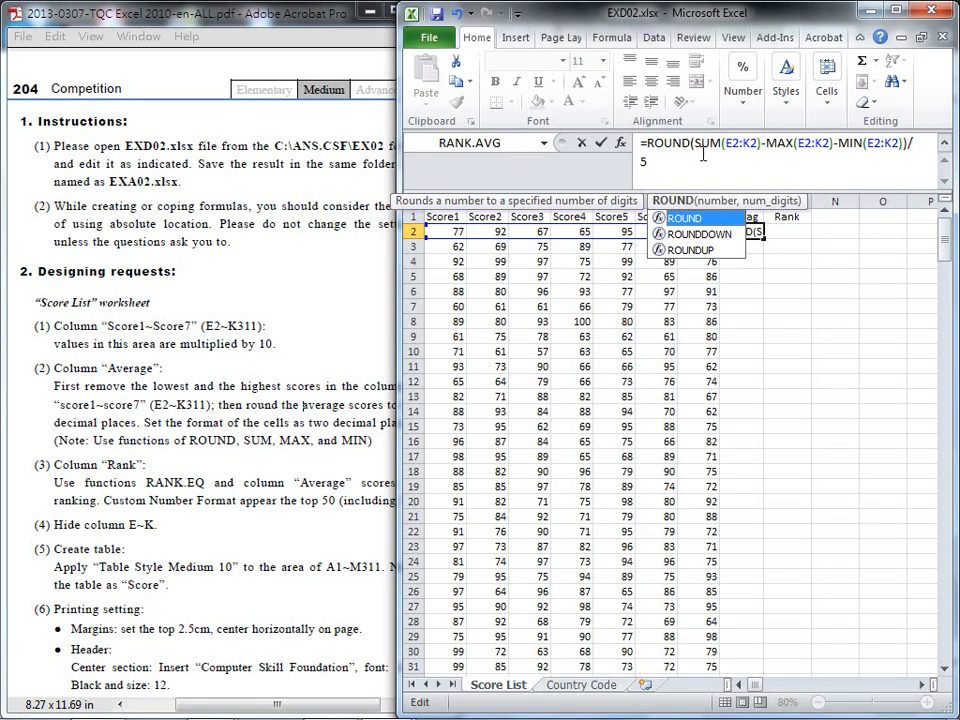
left_click(702, 153)
type("(")
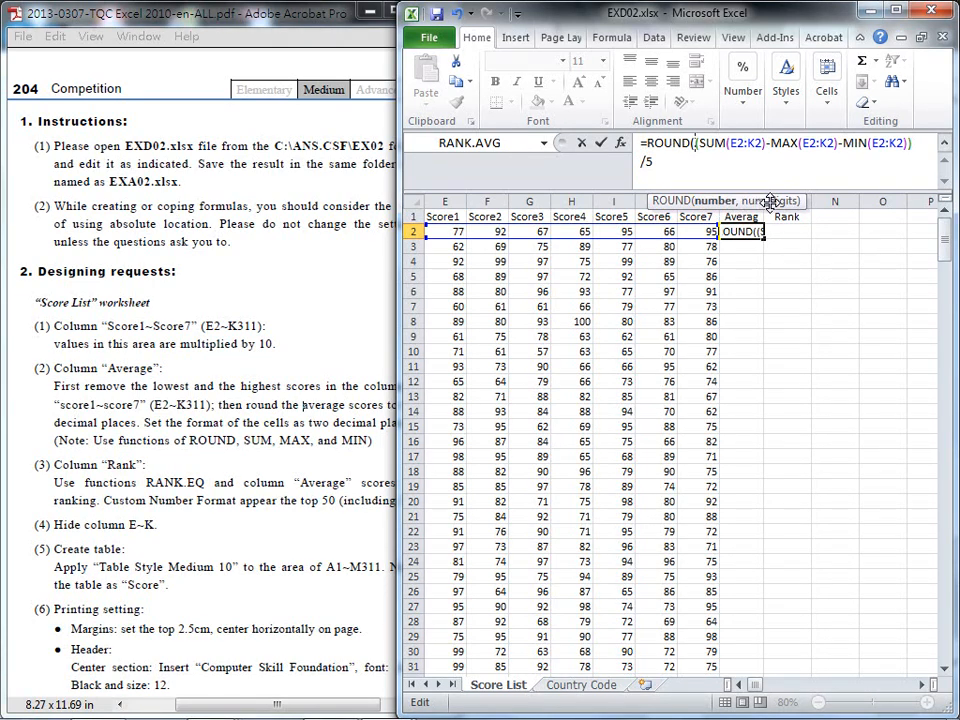
left_click(695, 177)
type(",")
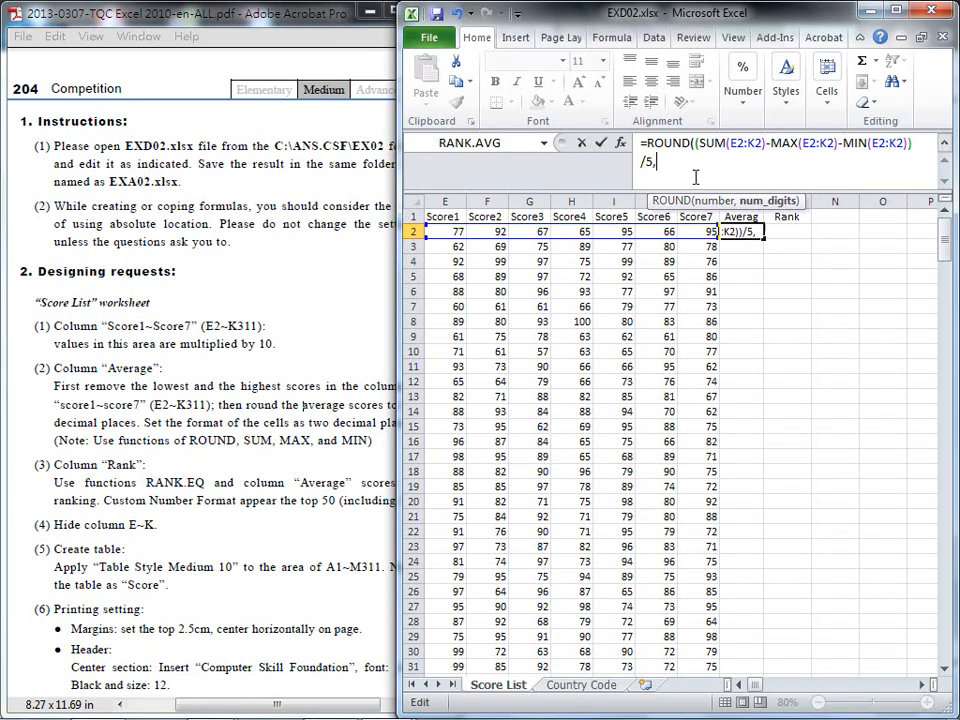
type("2)")
left_click(601, 142)
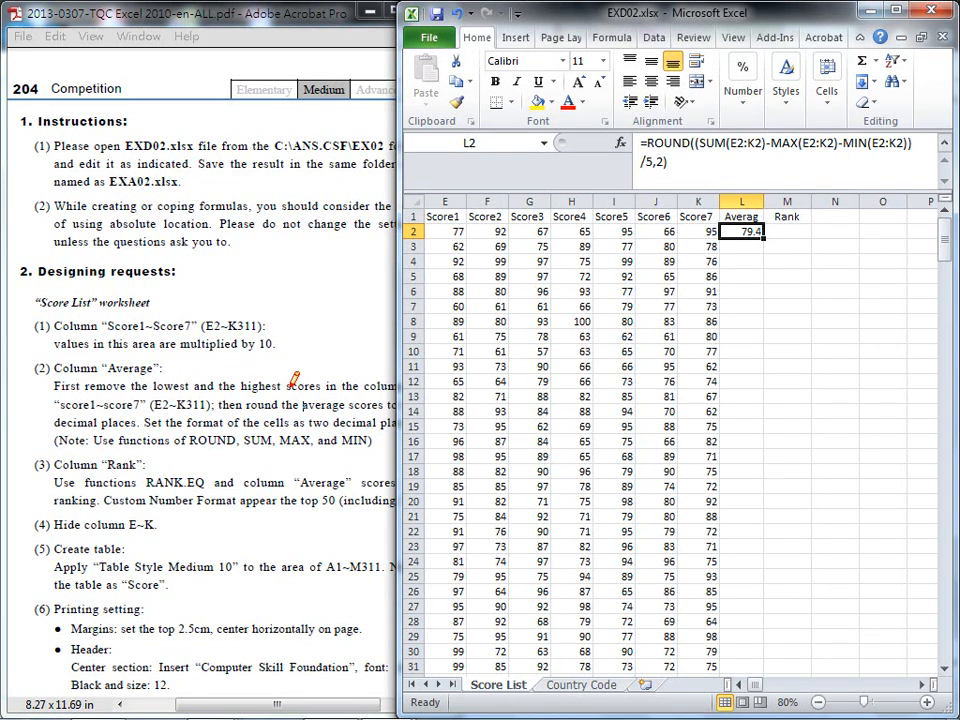
- Format L2 to show two decimal places and fill its formula down the Average column to the last record
left_click_drag(145, 429, 360, 428)
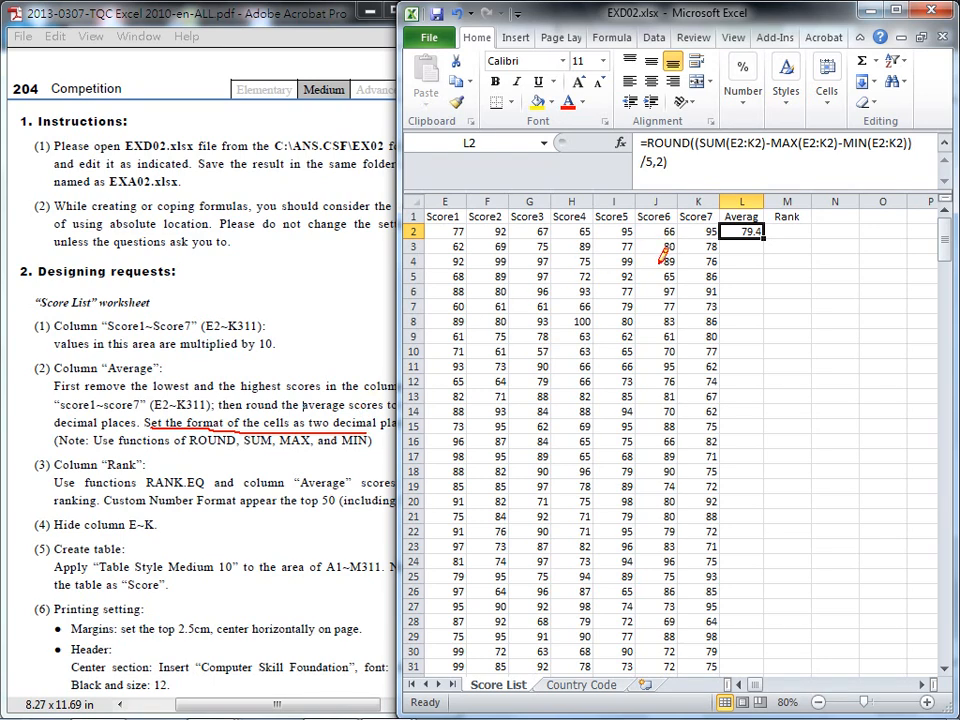
key("Escape")
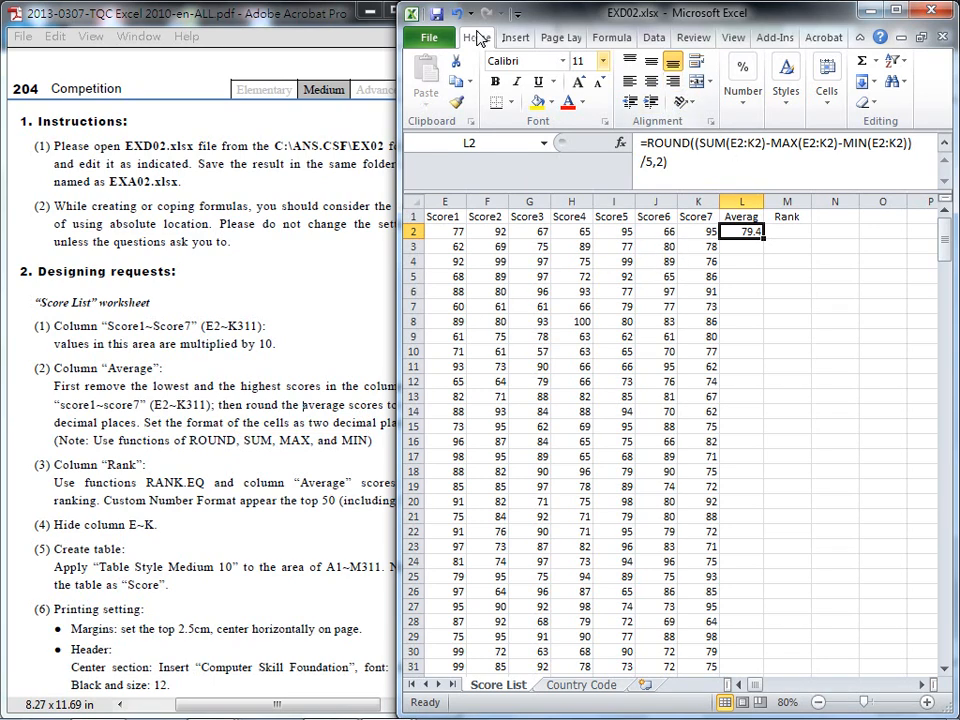
left_click(743, 104)
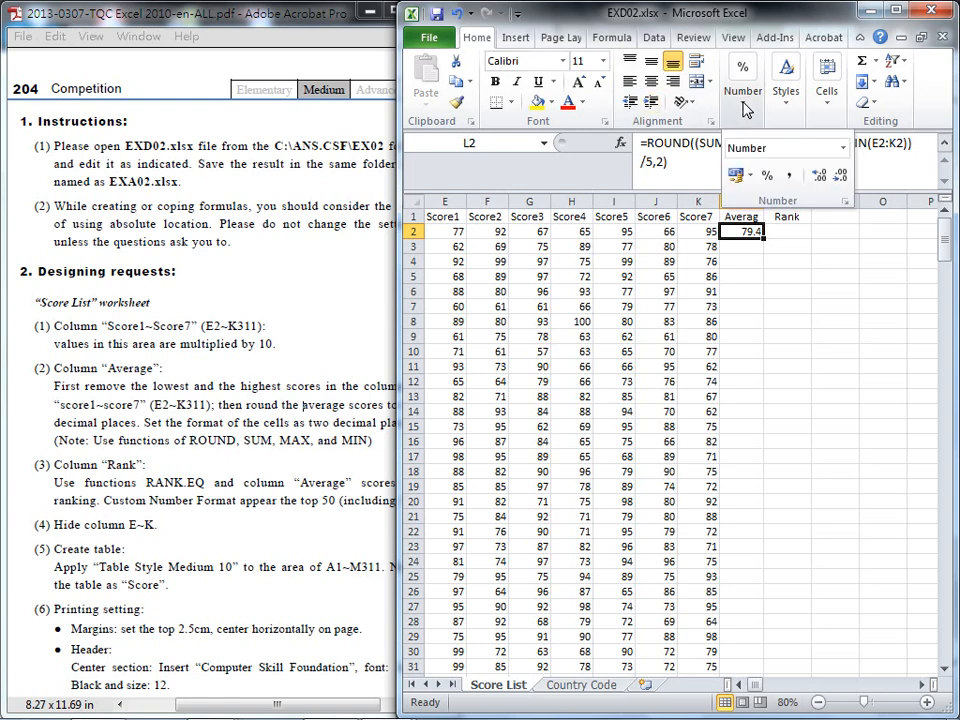
left_click(819, 181)
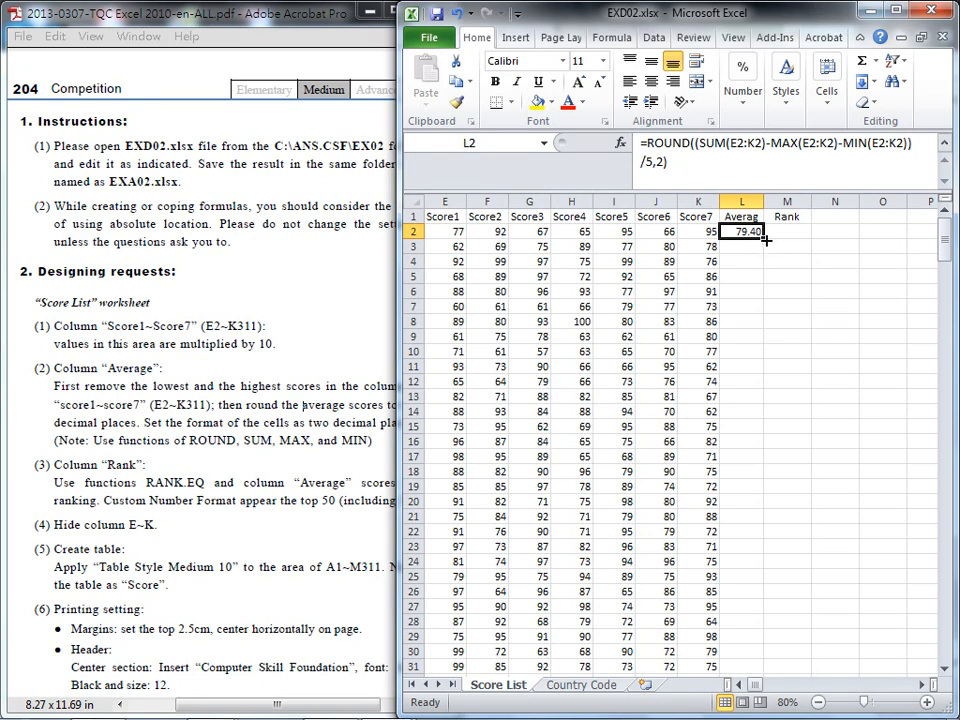
double_click(765, 240)
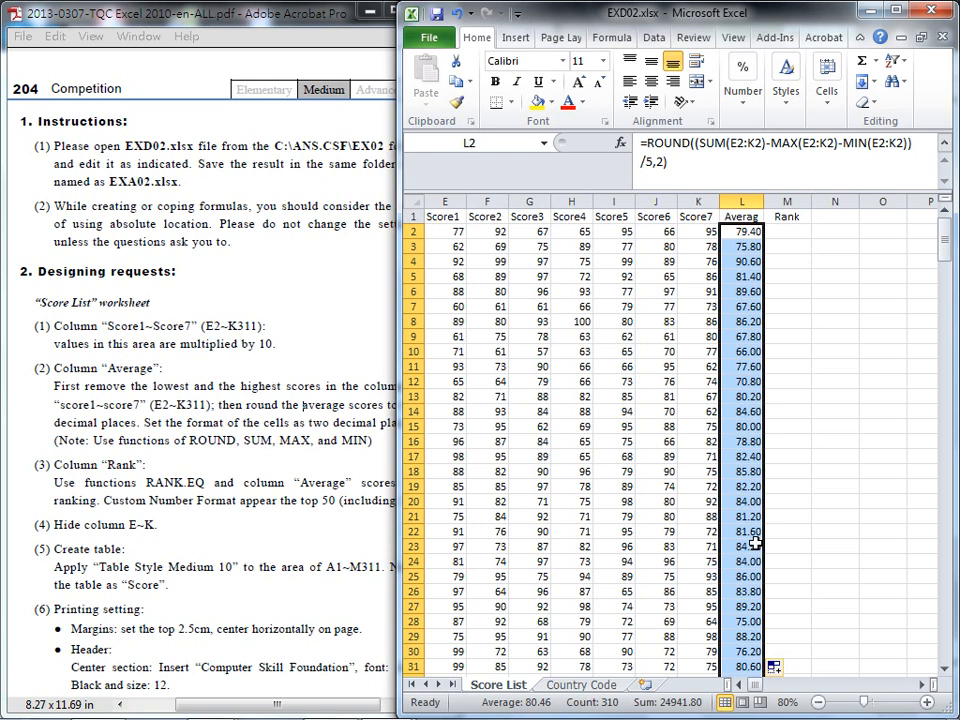
- Check in the PDF instructions which function and scores the Rank column requires
left_click(252, 481)
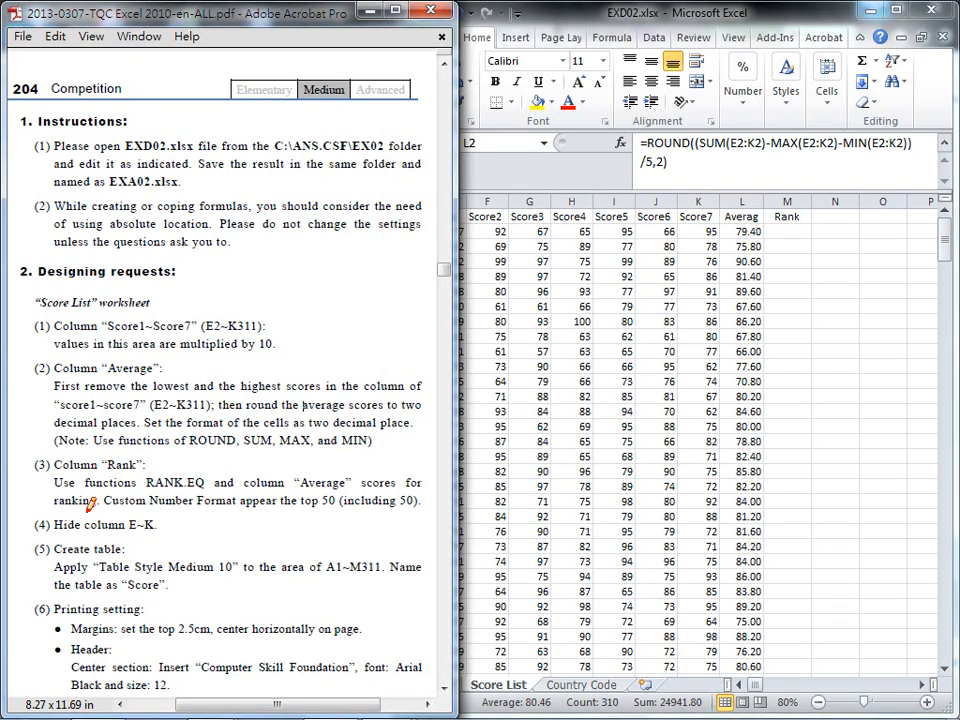
left_click_drag(105, 468, 144, 468)
left_click_drag(146, 486, 205, 486)
left_click_drag(298, 490, 352, 490)
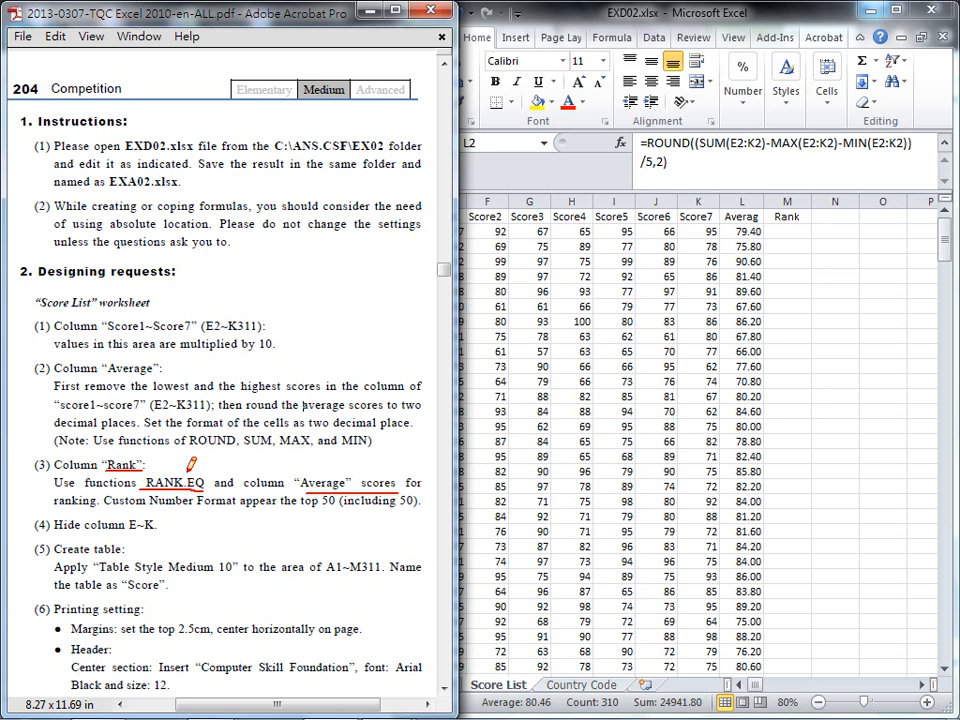
key("Escape")
- Start a RANK.EQ formula in M2 of the Rank column with the average in L2 as the number to rank
double_click(792, 230)
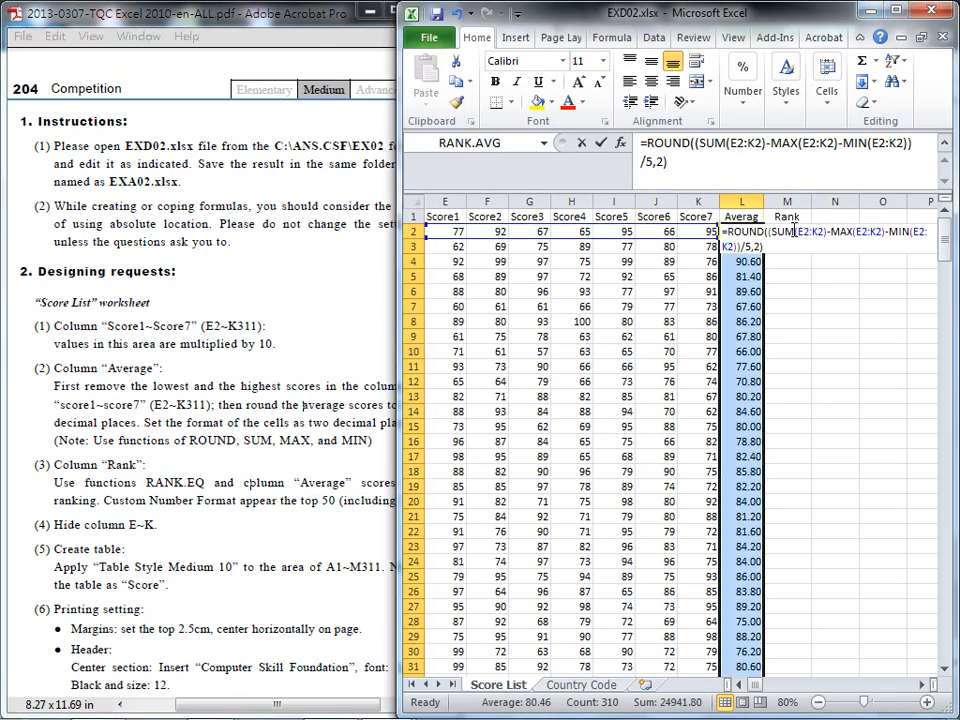
left_click(582, 142)
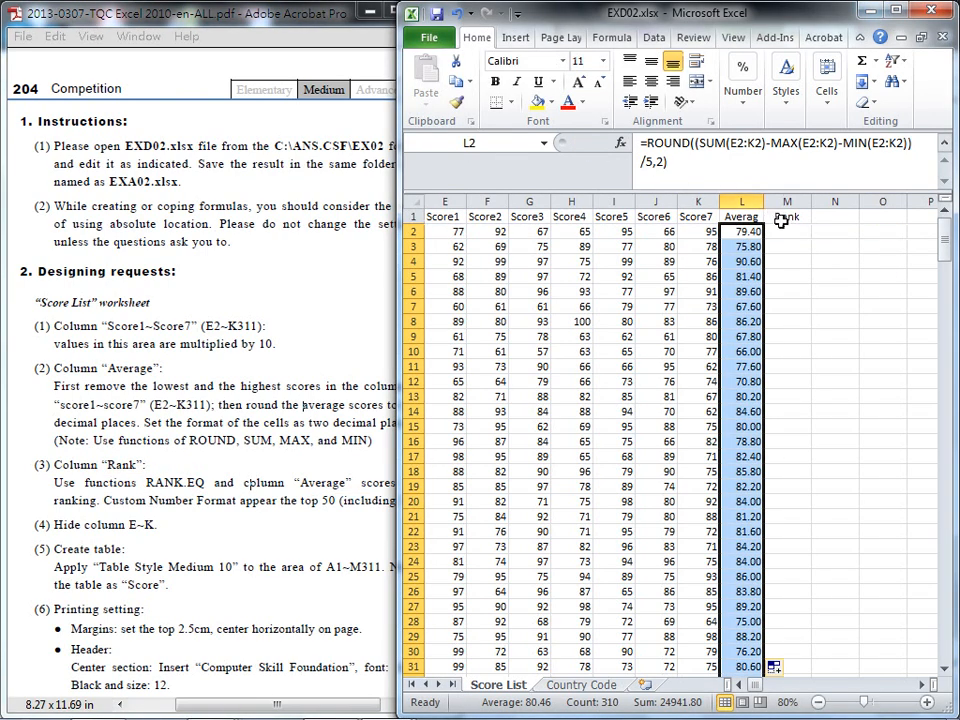
left_click(785, 230)
type("=")
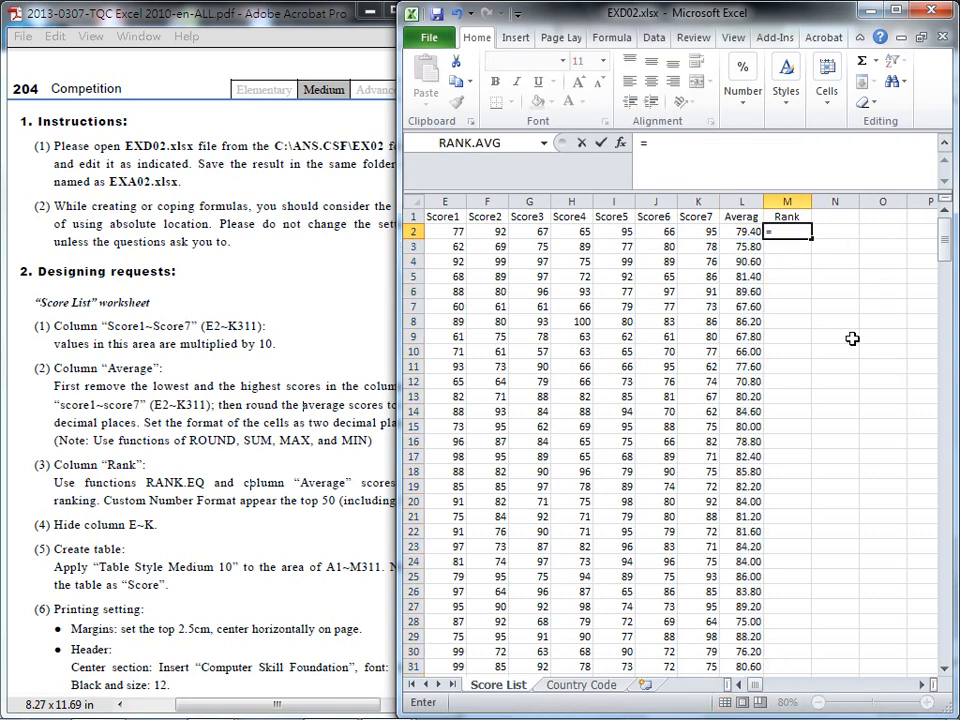
type("ra")
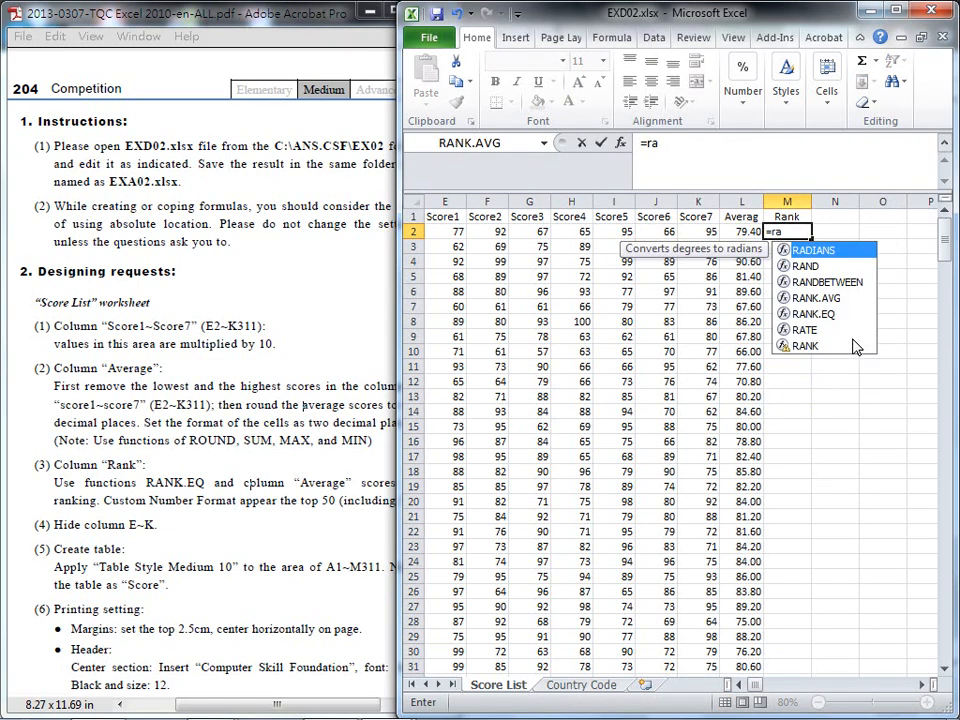
double_click(826, 316)
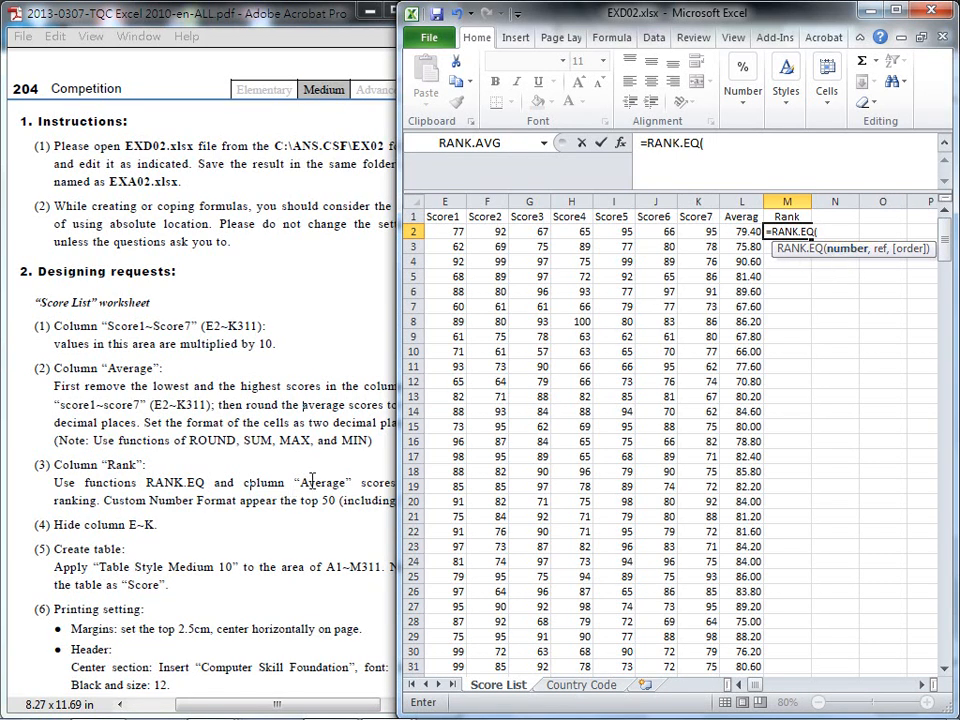
left_click_drag(299, 490, 353, 489)
key("Escape")
left_click(745, 233)
type(",")
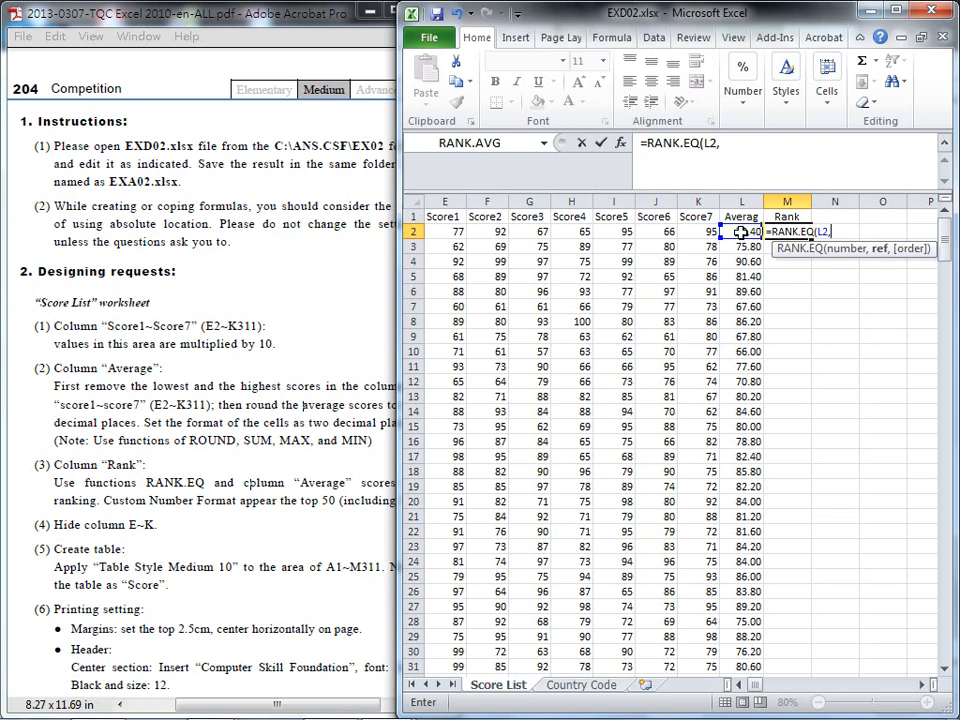
- Complete the M2 formula with an absolute reference, =RANK.EQ(L2,$L$2:$L$311), and fill it down the Rank column to the last record
left_click(740, 232)
left_click_drag(740, 232, 757, 658)
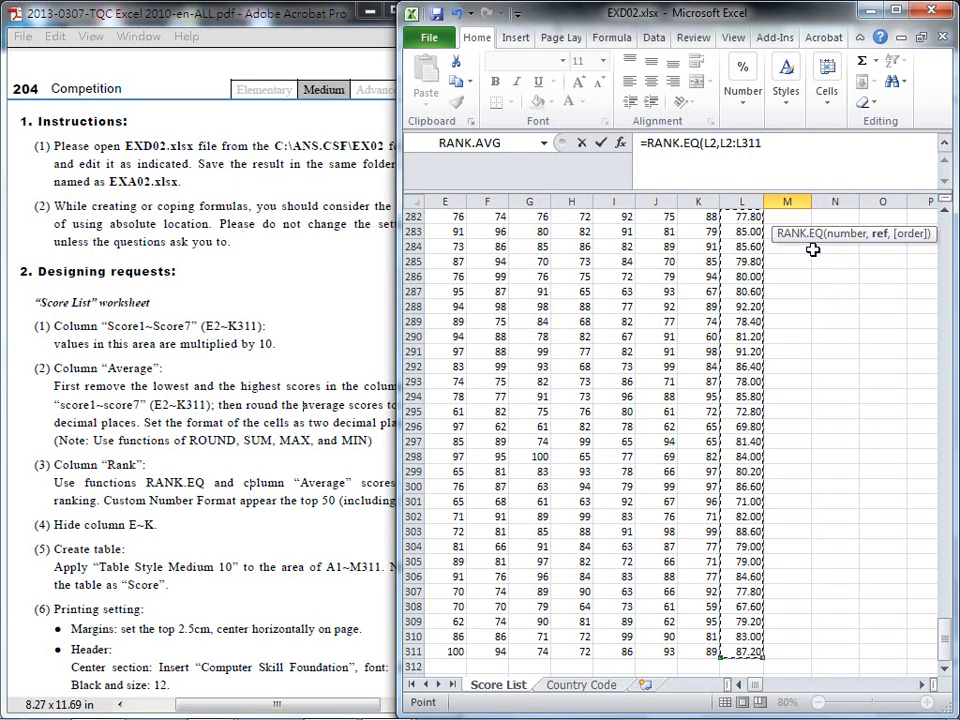
left_click_drag(946, 634, 948, 222)
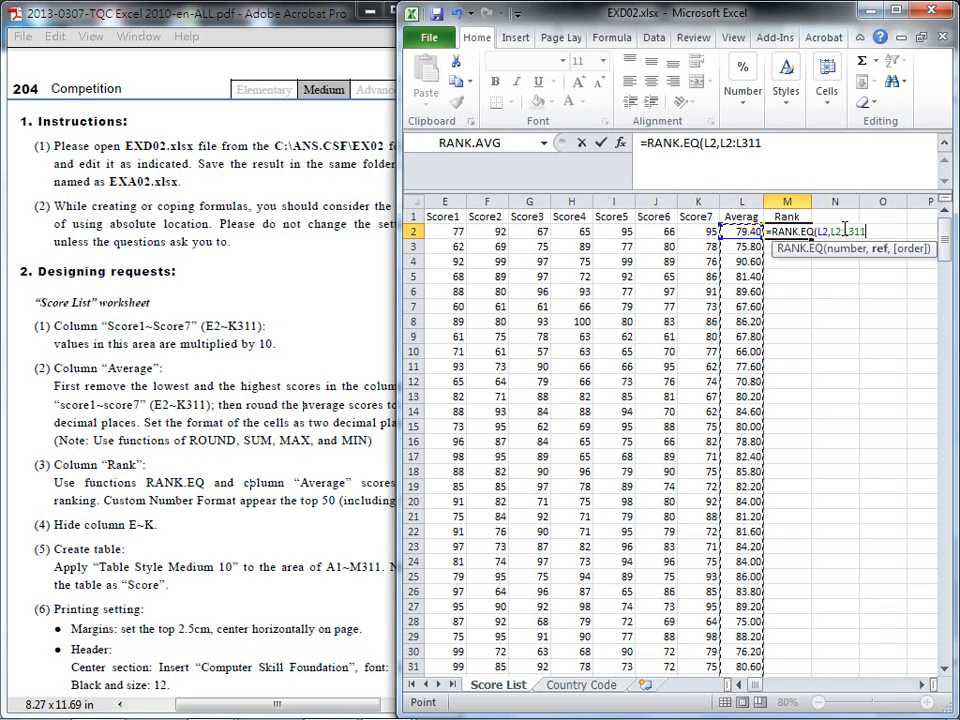
key("F4")
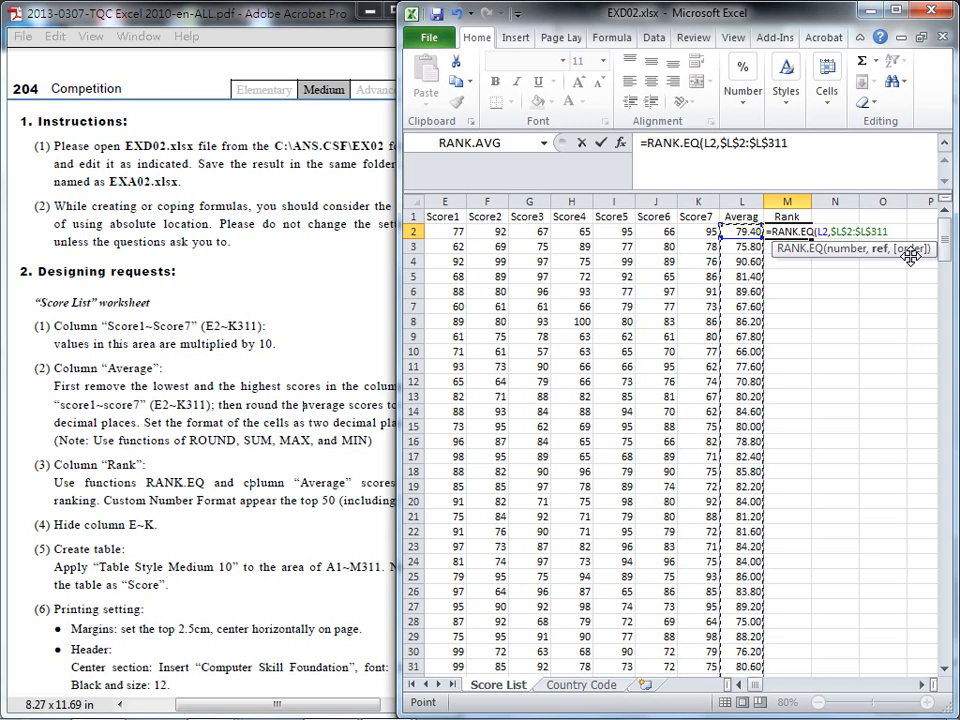
type(")")
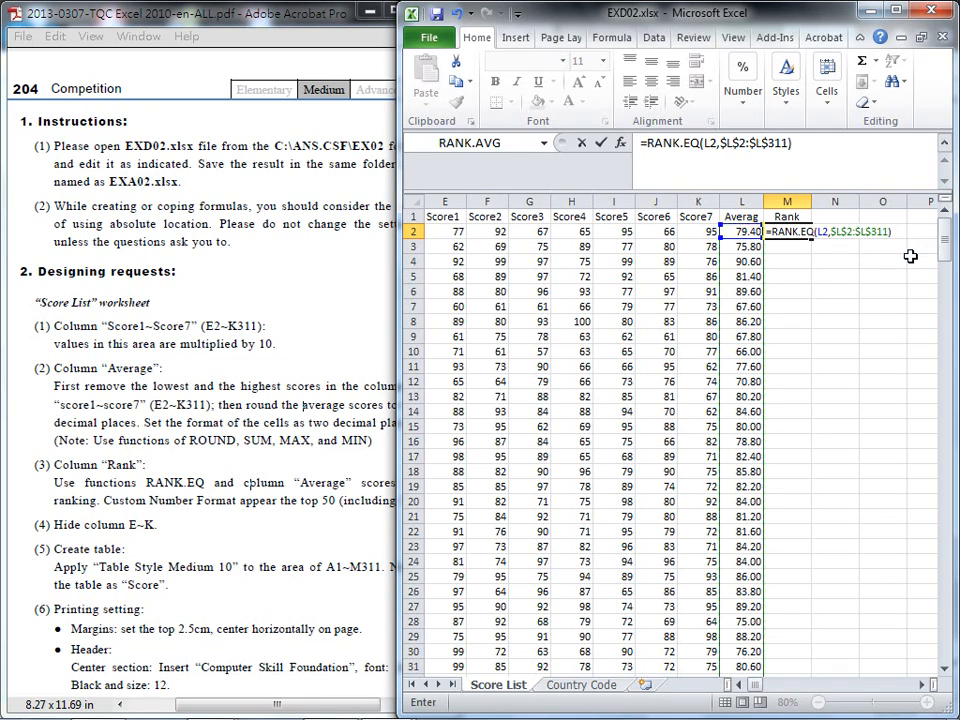
left_click(601, 143)
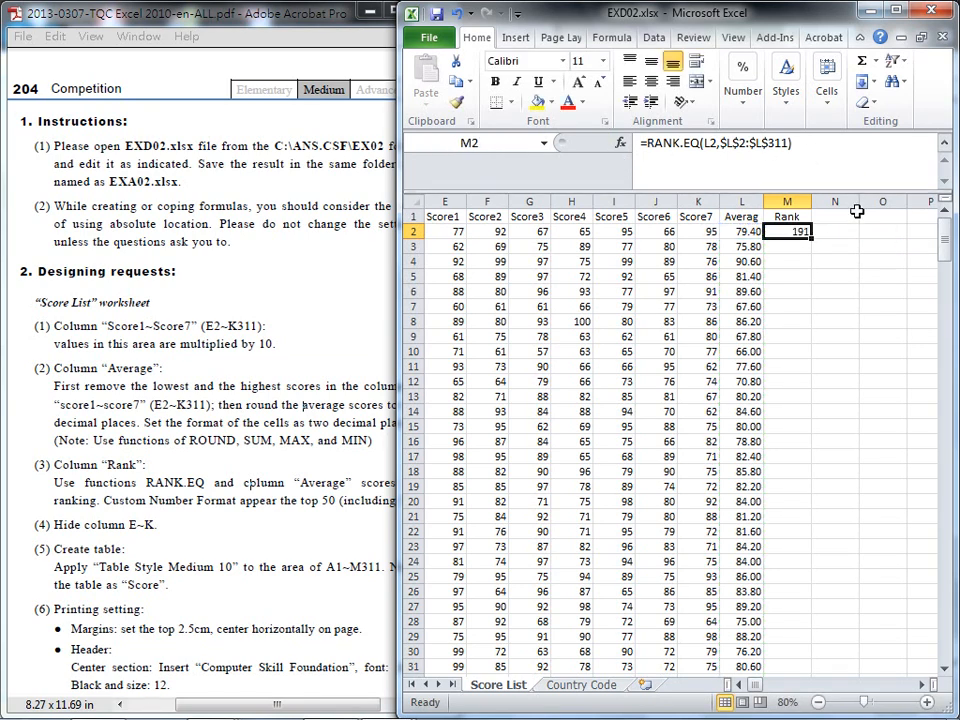
double_click(811, 237)
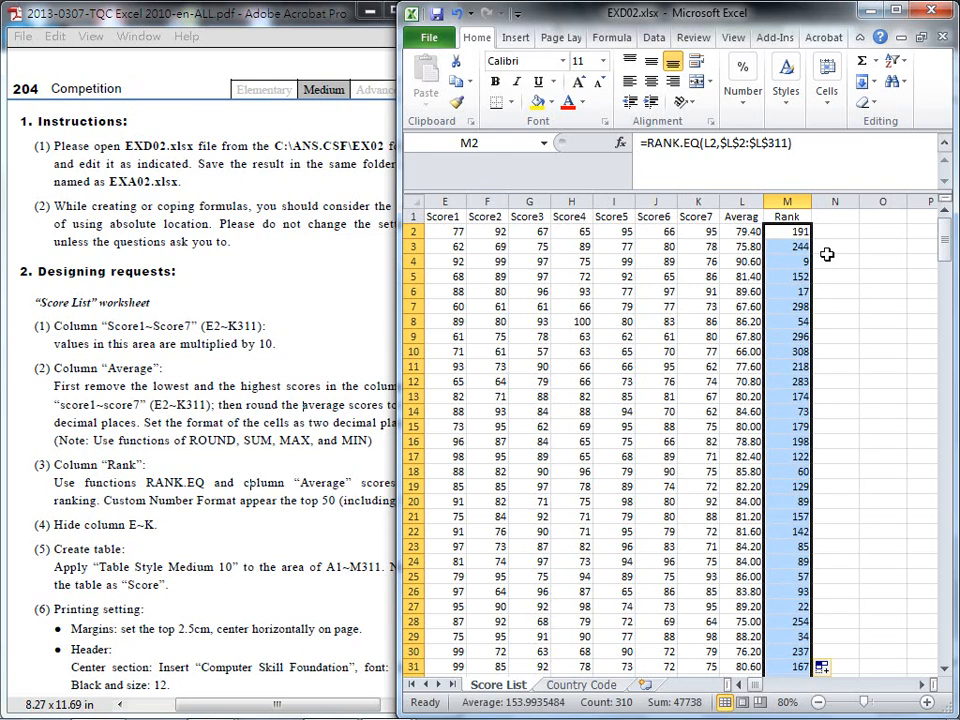
- Check in the PDF instructions which ranks the Rank column's custom number format must display
key("alt+Tab")
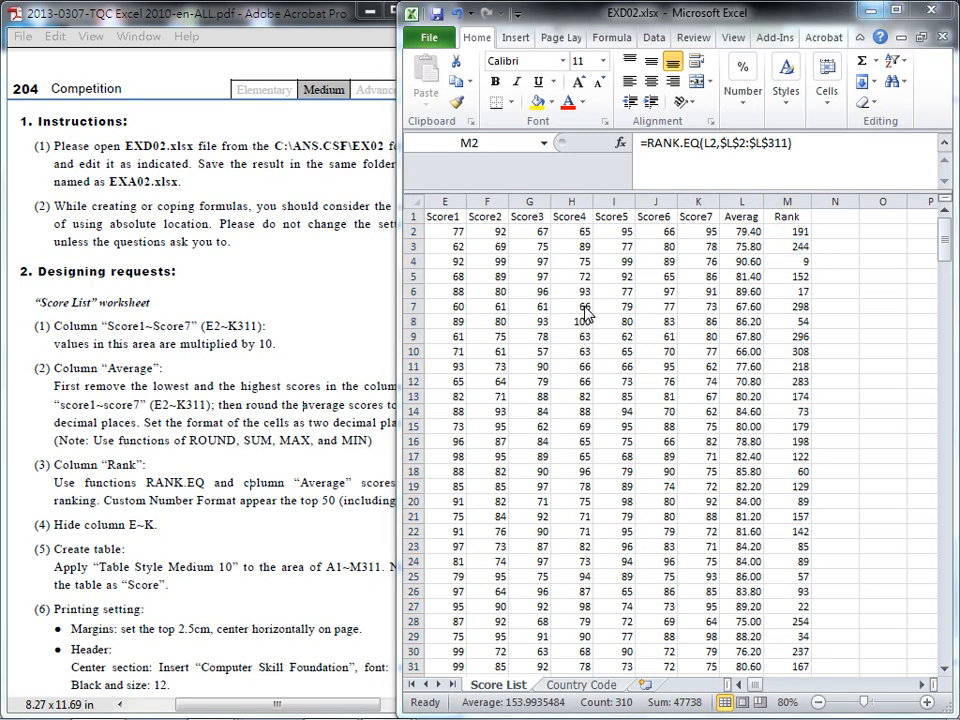
left_click(255, 293)
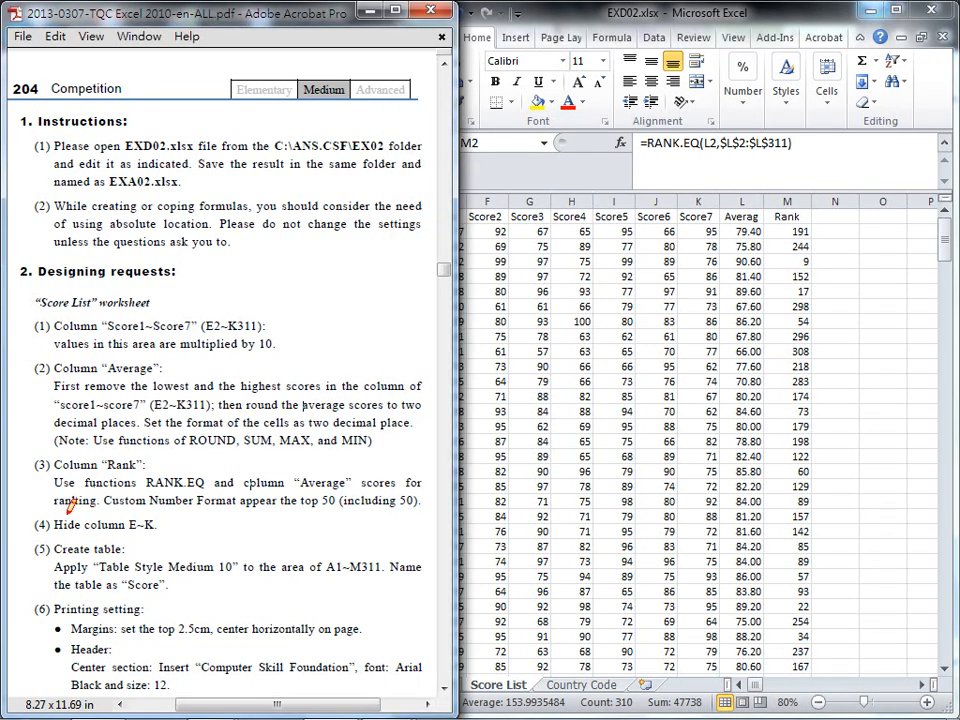
left_click_drag(106, 508, 336, 501)
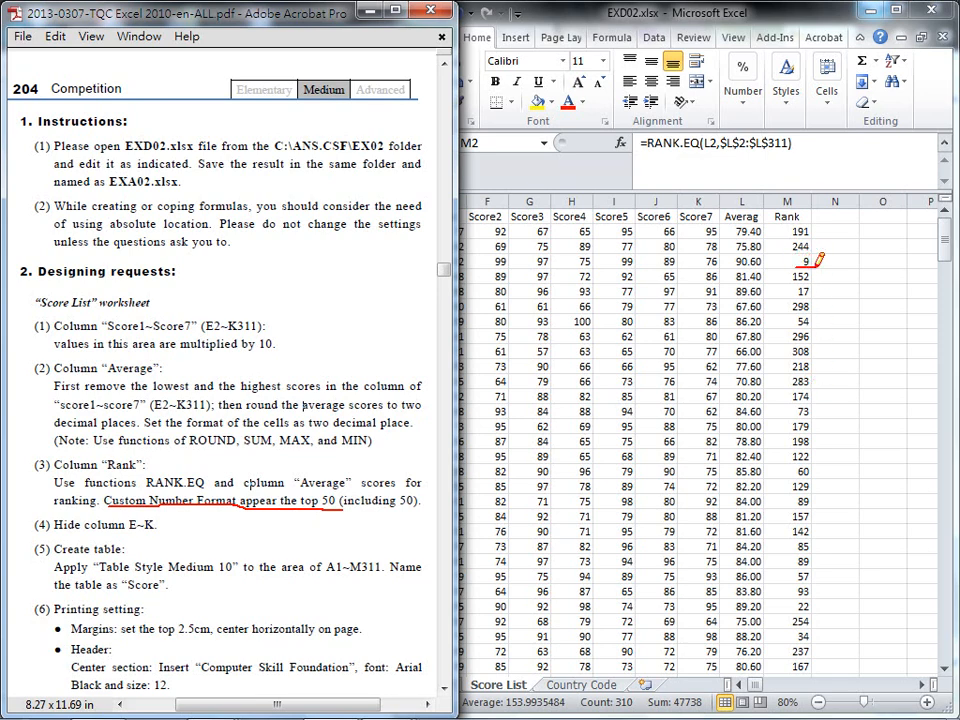
mouse_move(797, 267)
left_mouse_down()
mouse_move(821, 266)
mouse_move(823, 296)
left_mouse_up()
key("Escape")
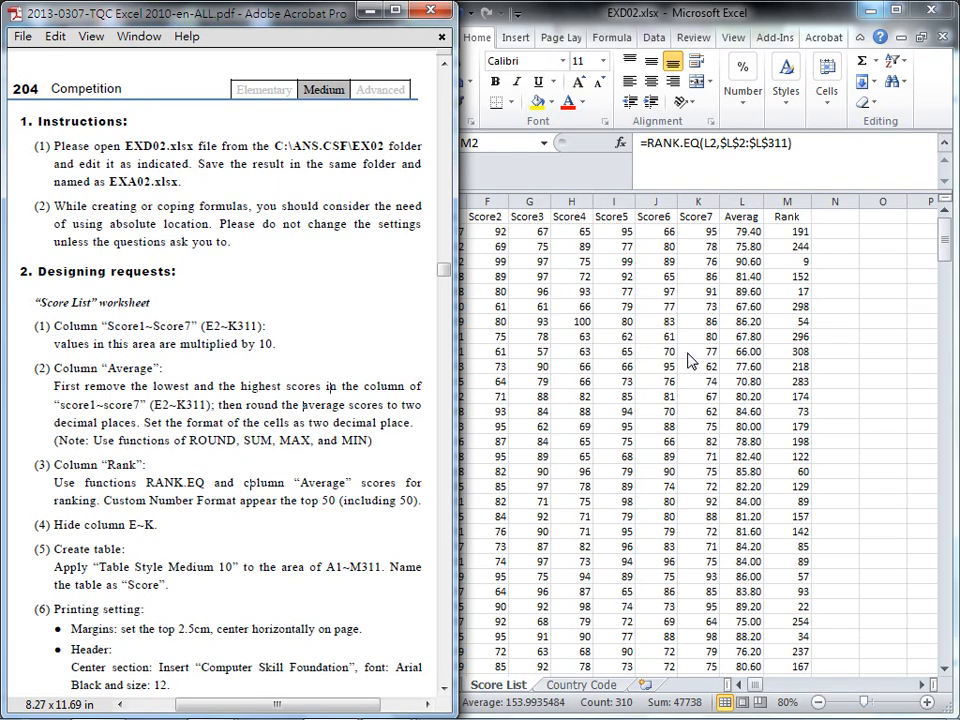
- Apply the custom number format [<=50]0; to the Rank values in M2:M311 and look over the formatted column
left_click(788, 246)
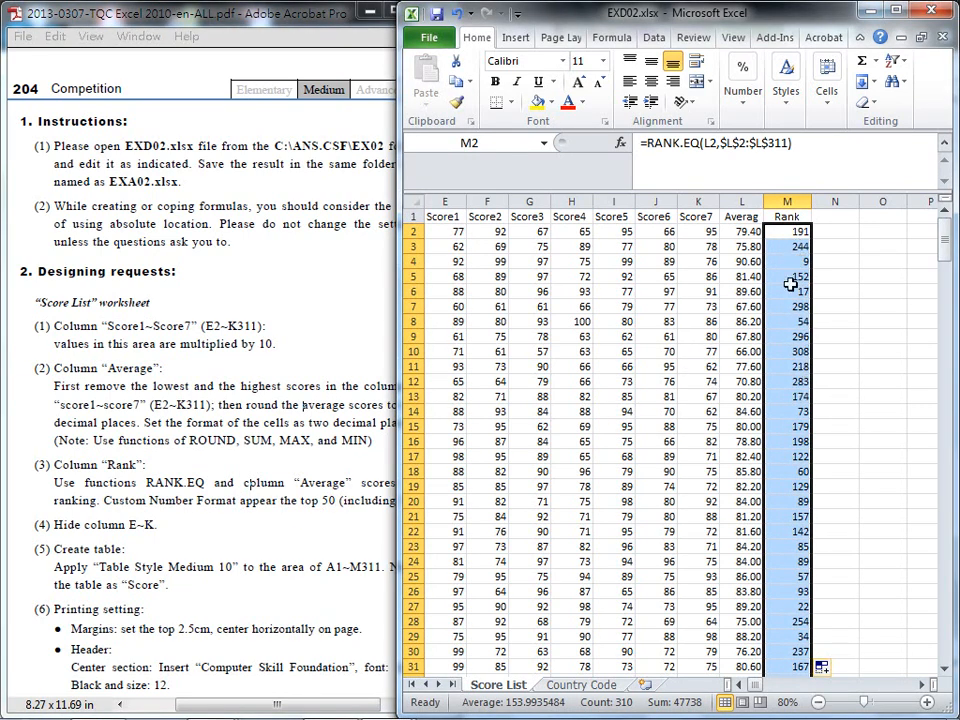
left_click(745, 105)
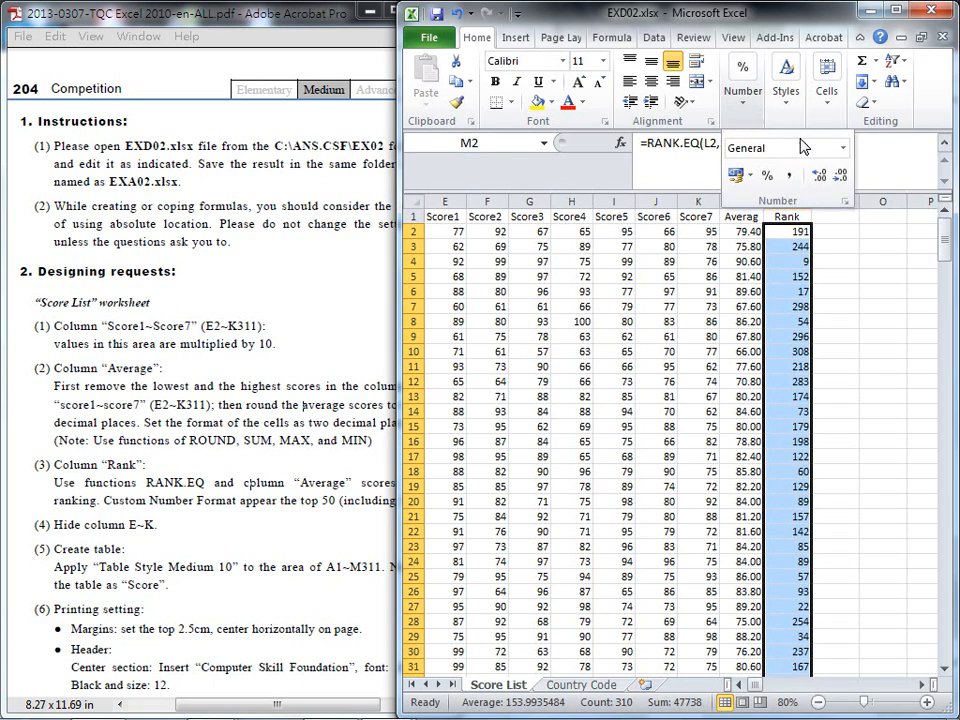
left_click(846, 205)
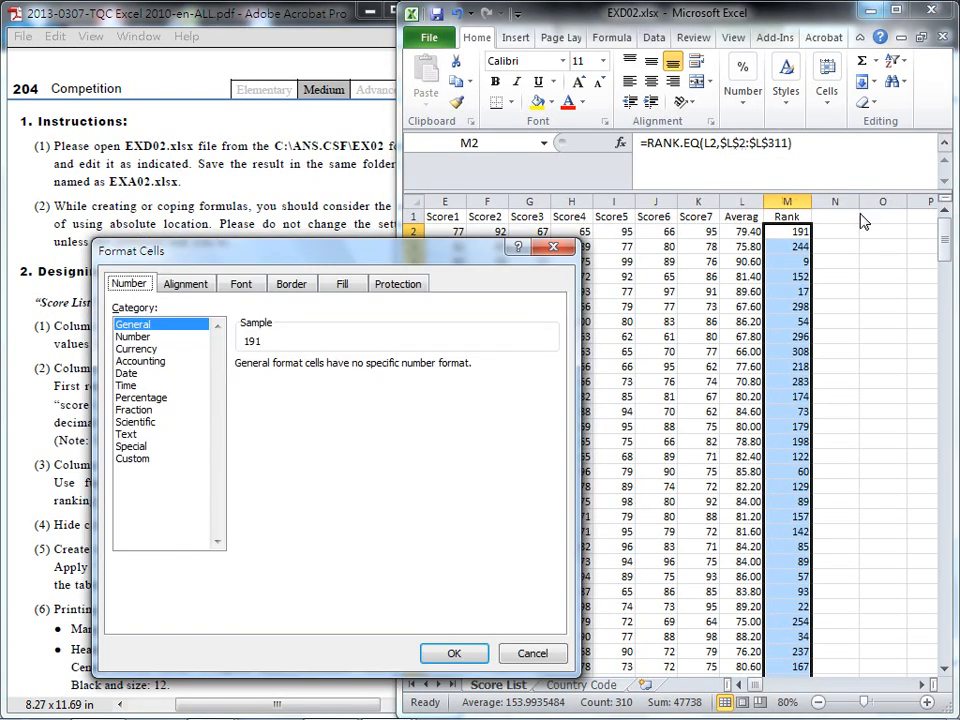
left_click(158, 327)
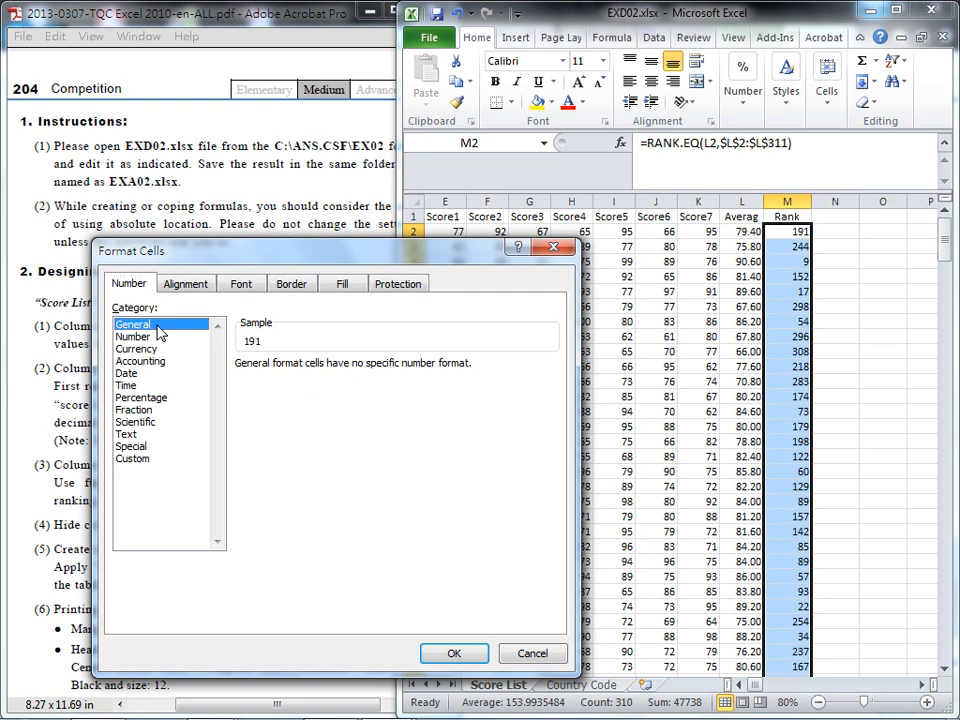
left_click(146, 461)
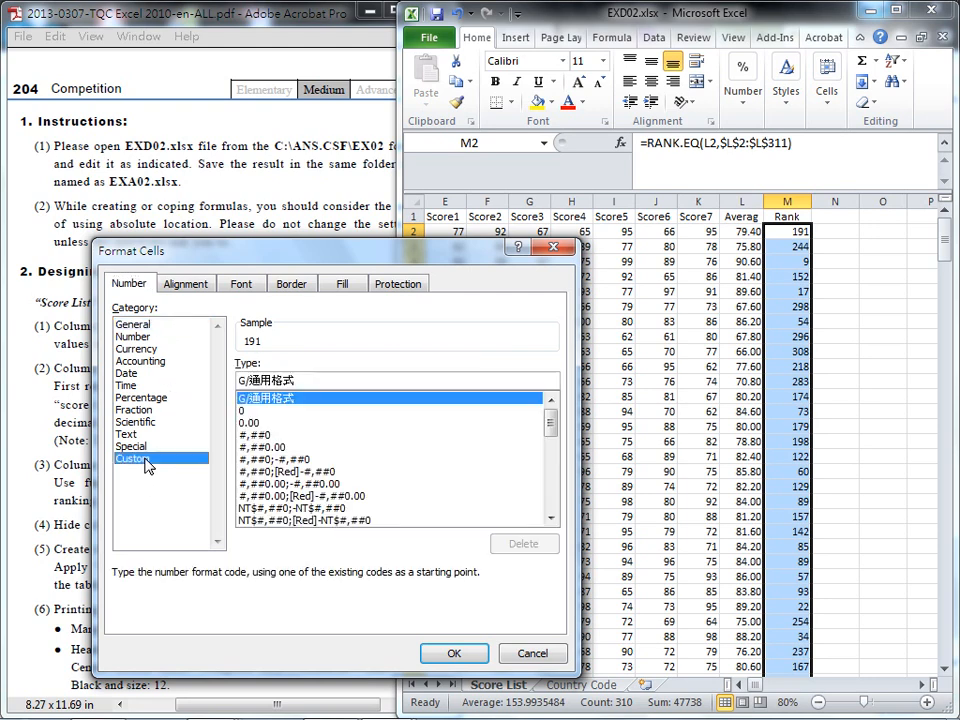
left_click(247, 413)
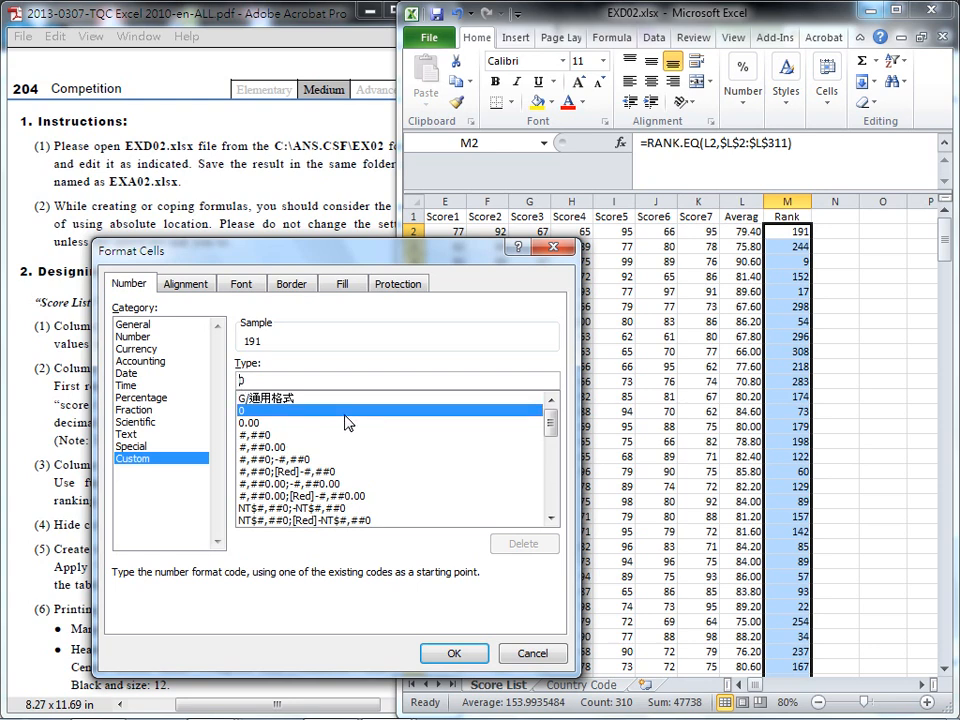
type("[")
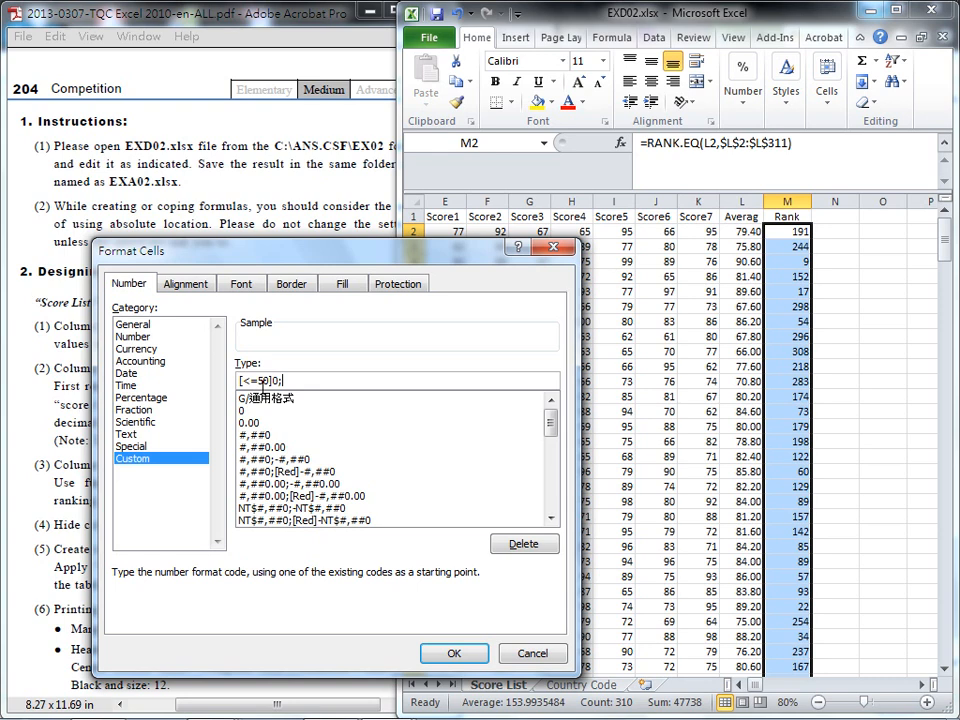
left_click(455, 655)
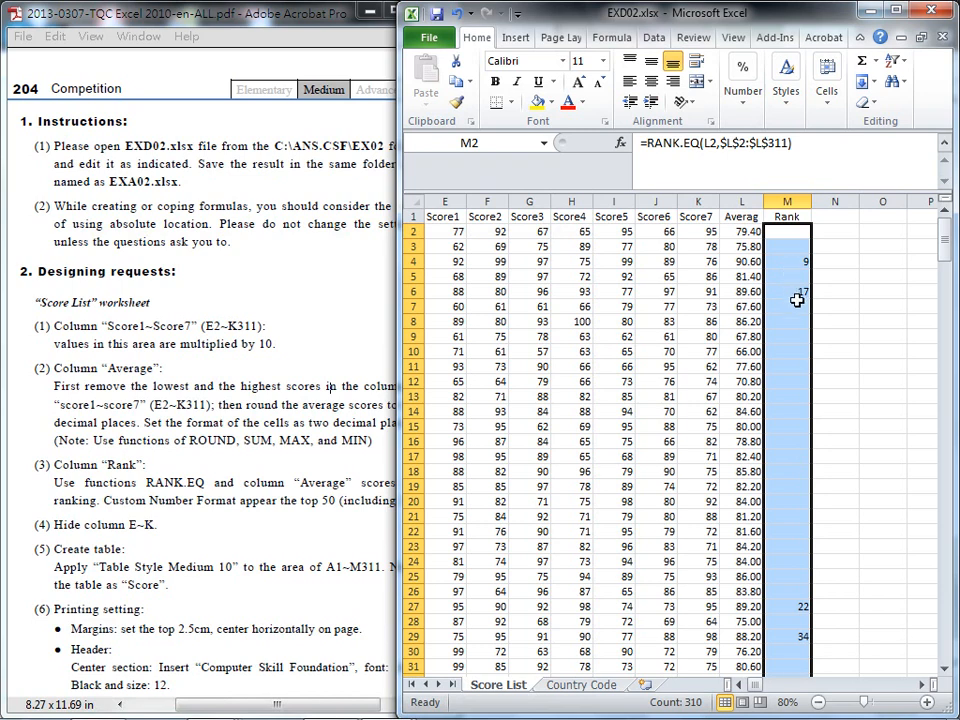
scroll(797, 369, "down", 3)
scroll(798, 369, "down", 2)
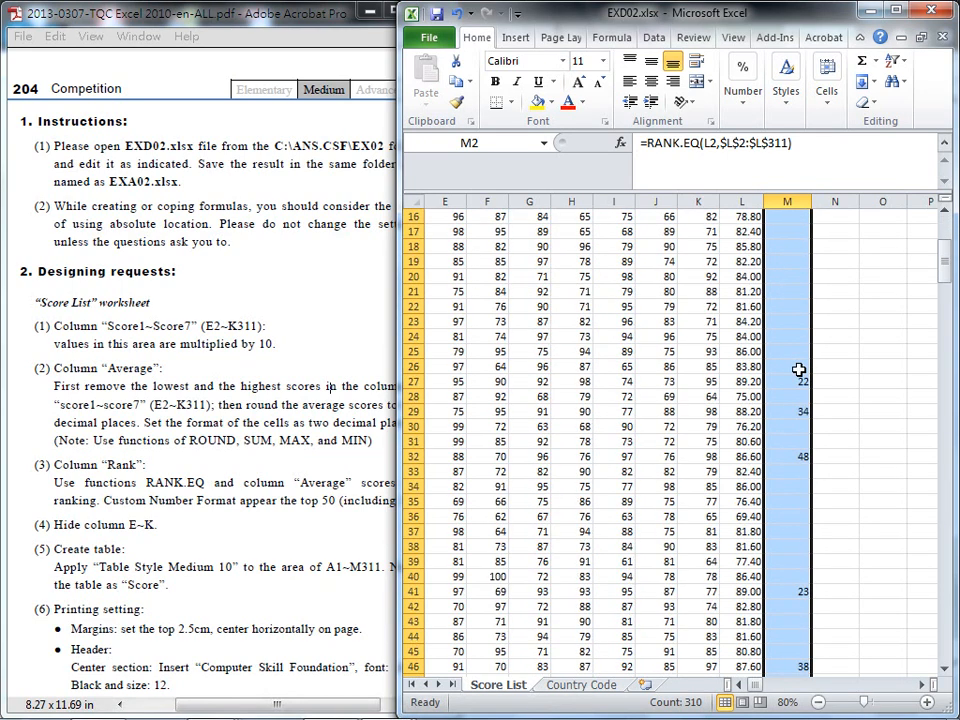
scroll(798, 369, "up", 5)
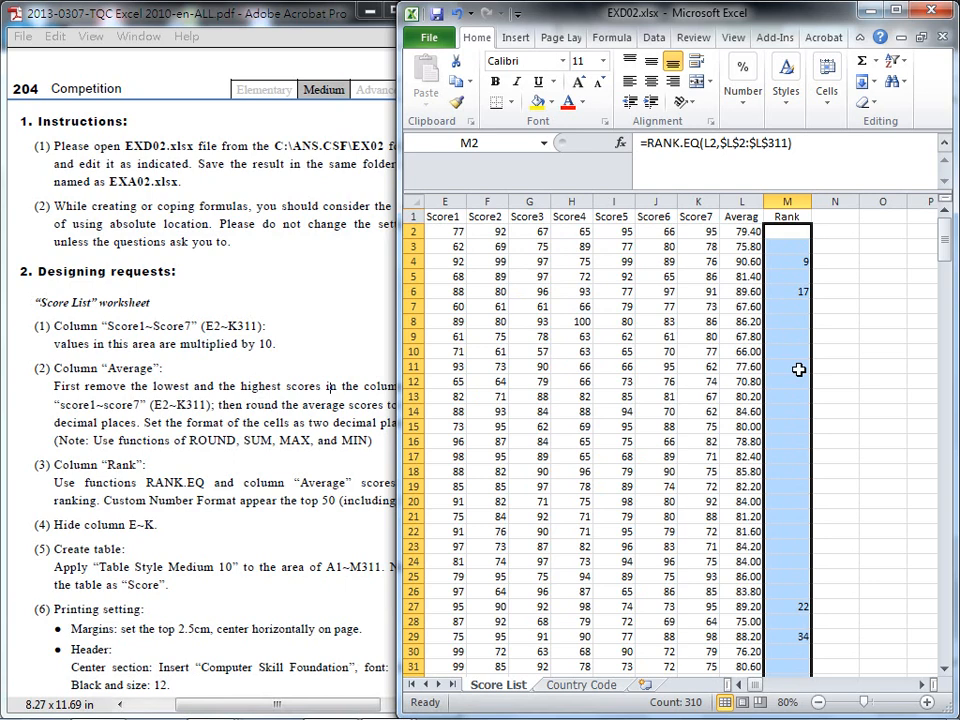
- Hide columns E to K on the Score List worksheet, as item 4 of the PDF instructions requires
left_click(298, 430)
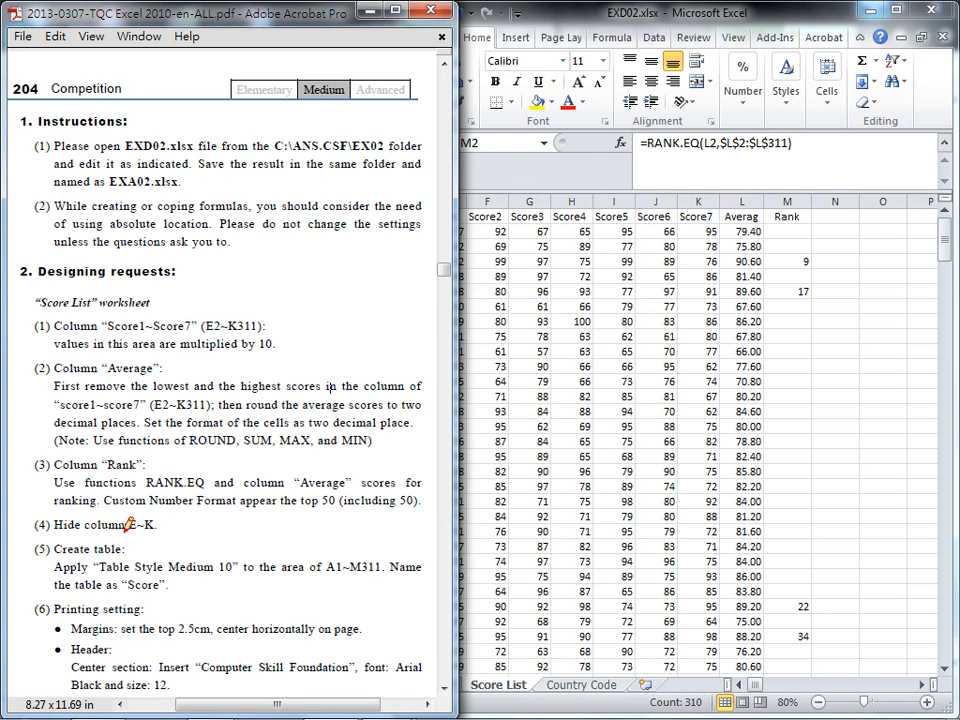
left_click_drag(127, 535, 157, 535)
key("Escape")
left_click(509, 203)
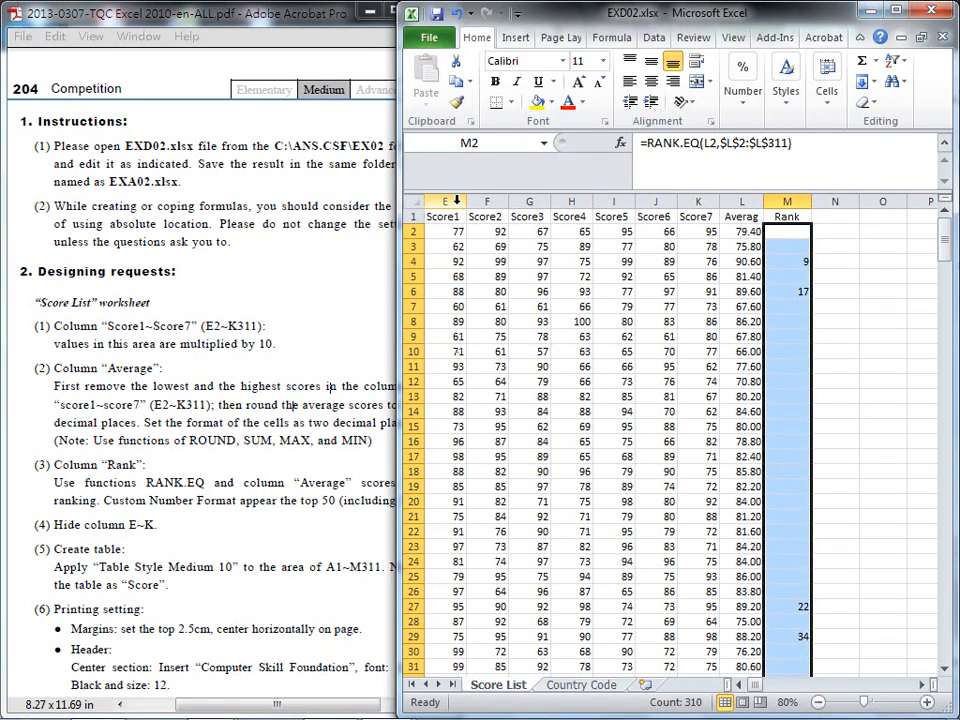
left_click_drag(445, 201, 697, 212)
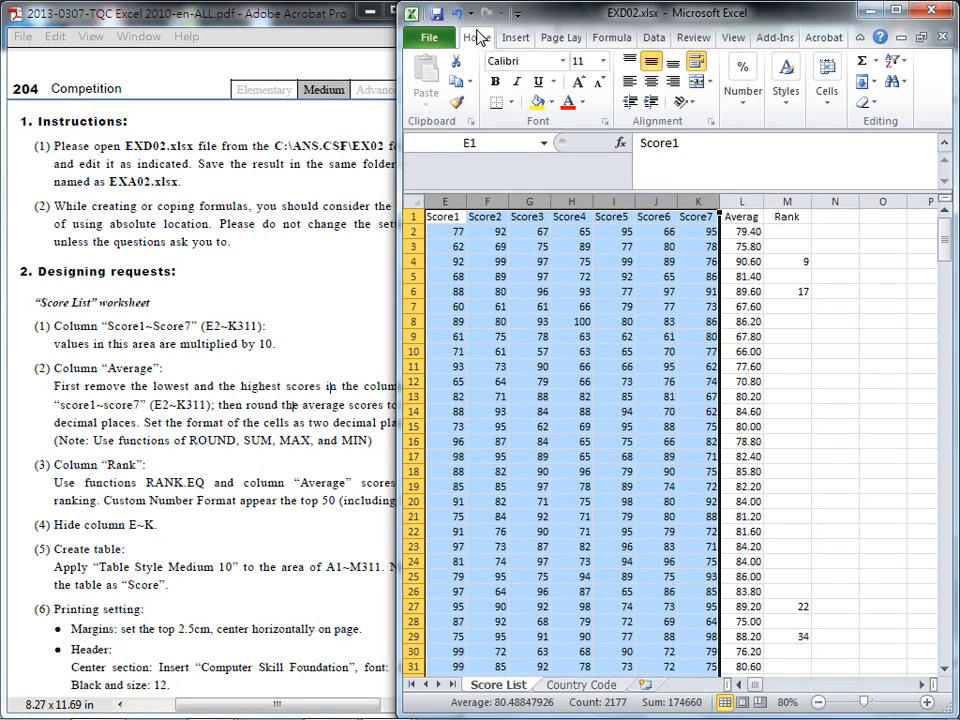
left_click(826, 80)
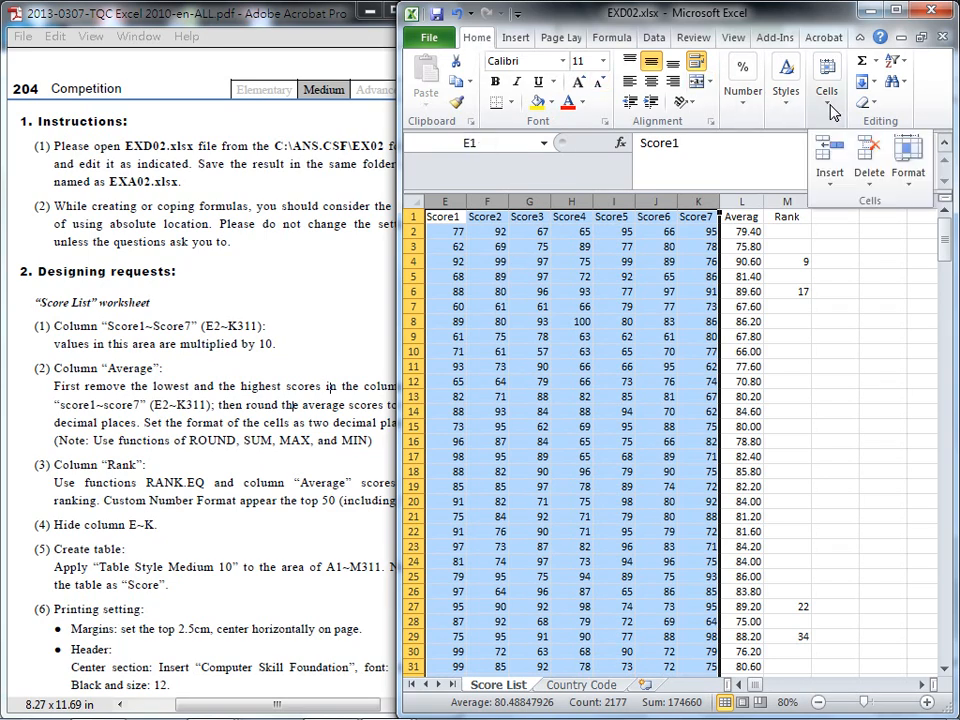
left_click(906, 160)
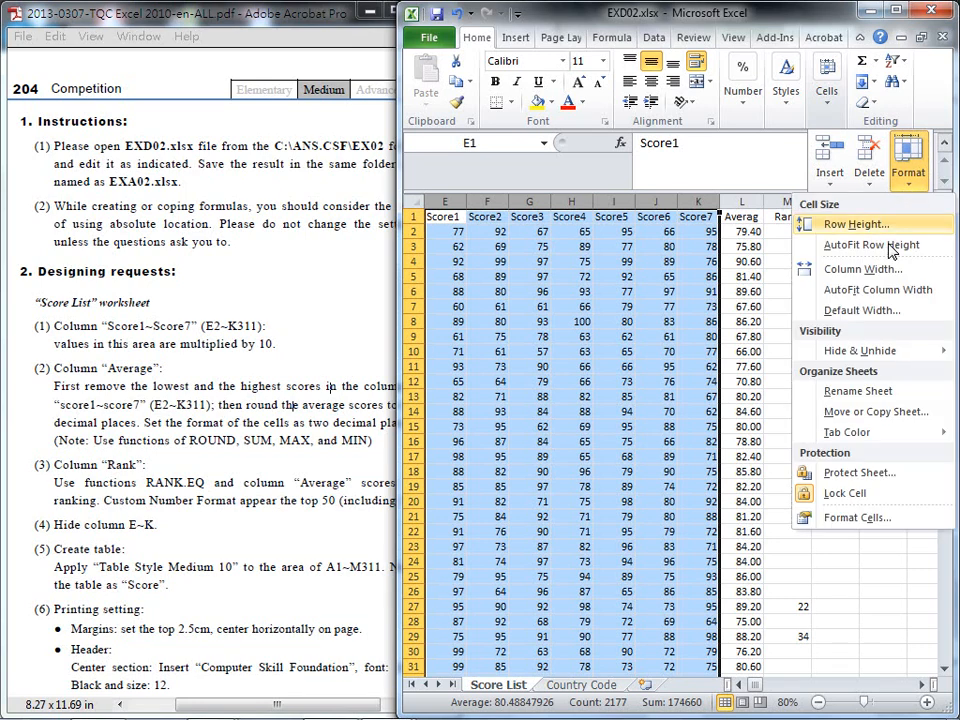
mouse_move(860, 354)
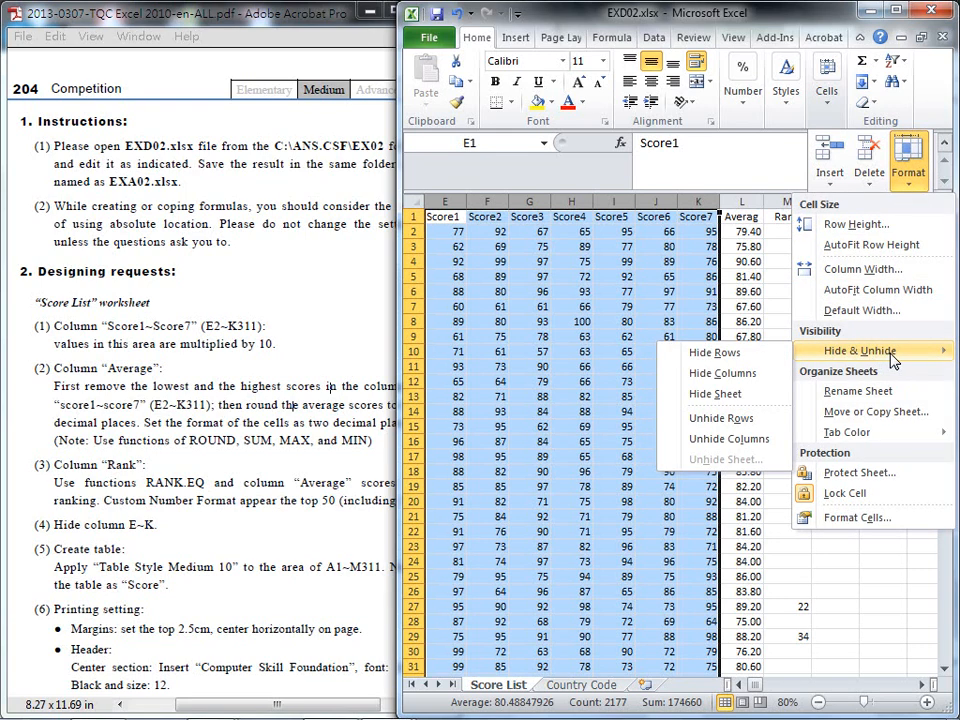
left_click(732, 375)
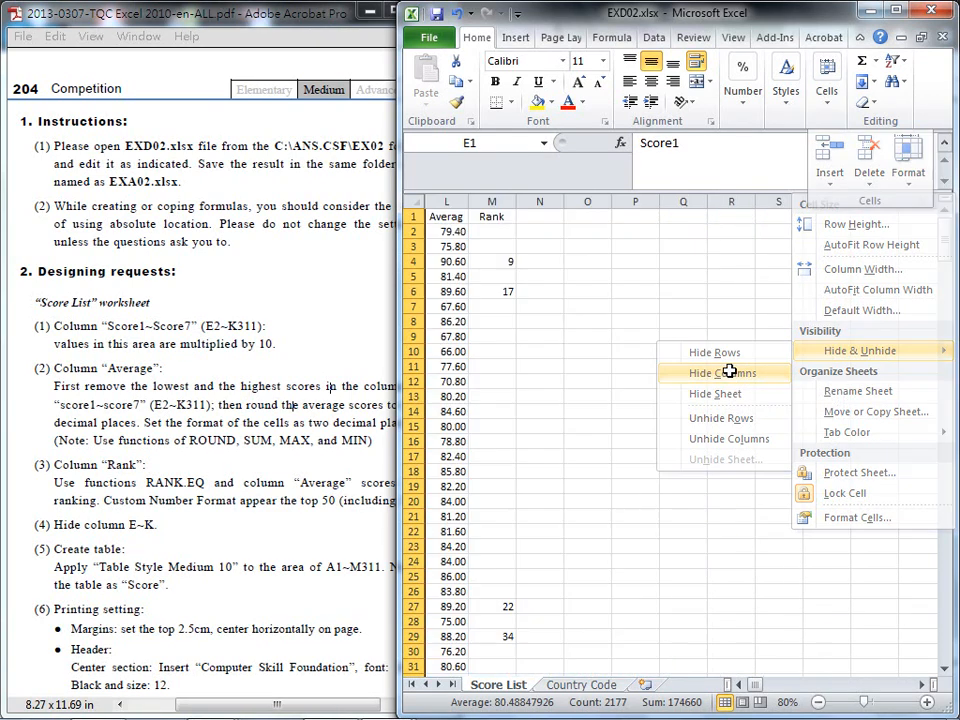
- Bring the sheet's first columns back into view and check the table range, style and name required in the PDF instructions
left_click(738, 684)
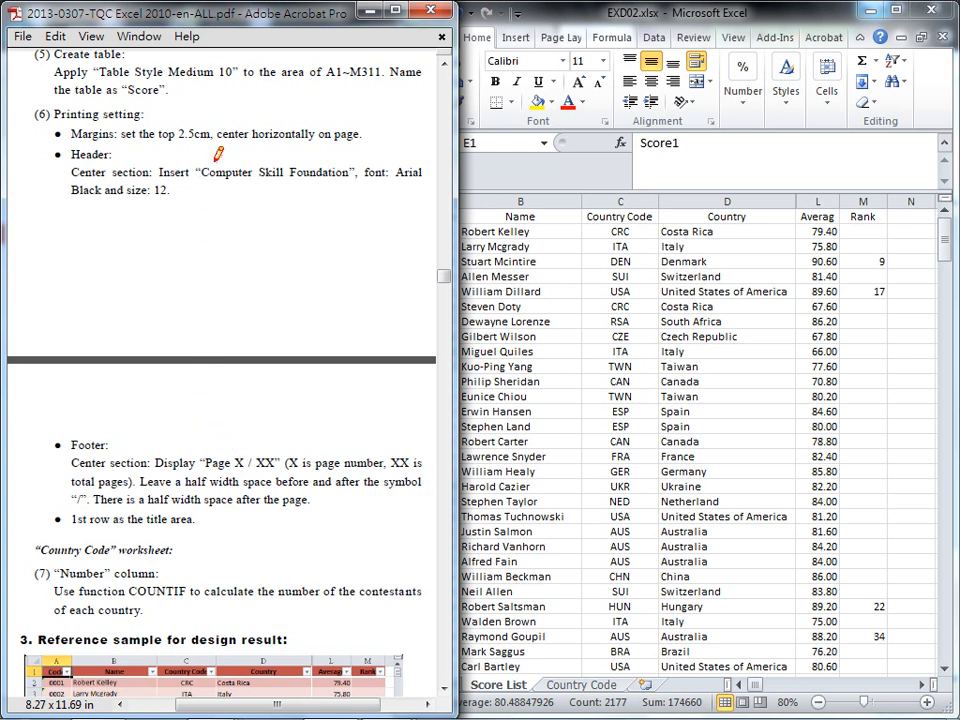
left_click_drag(313, 82, 382, 82)
left_click_drag(101, 79, 239, 80)
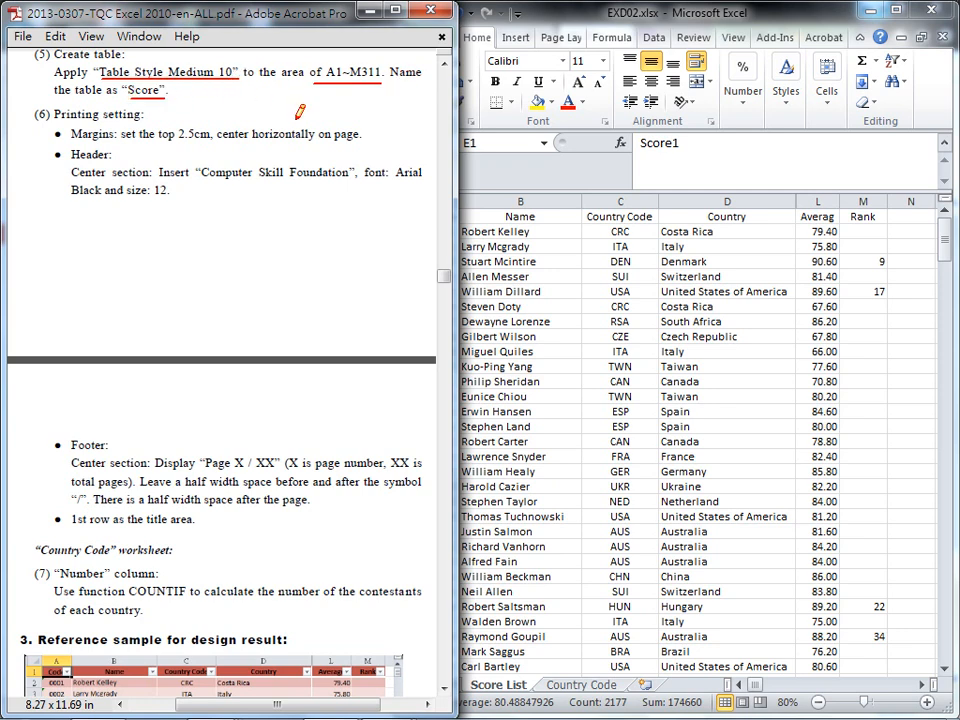
- Format A1:M311 on the Score List worksheet as a table with headers in Table Style Medium 10 and name it Score
key("Escape")
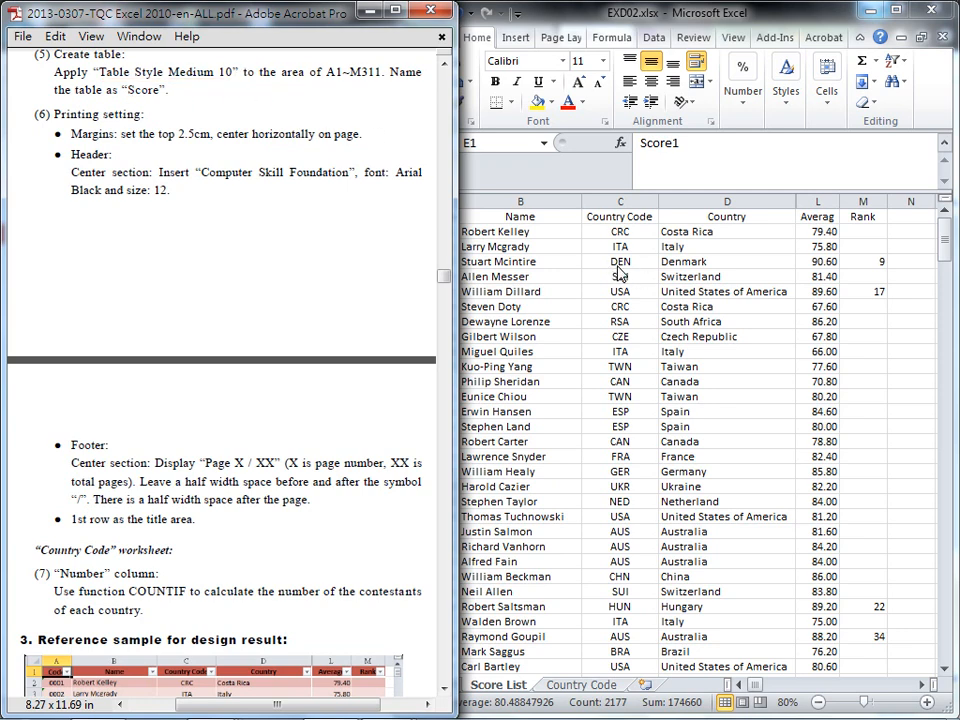
left_click(622, 306)
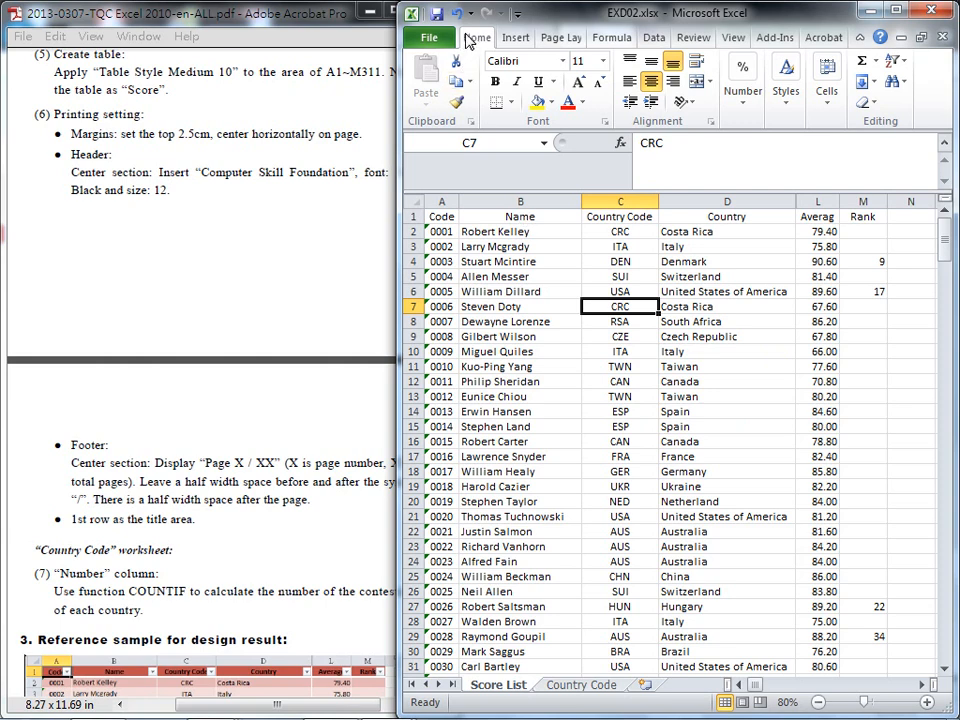
left_click(786, 80)
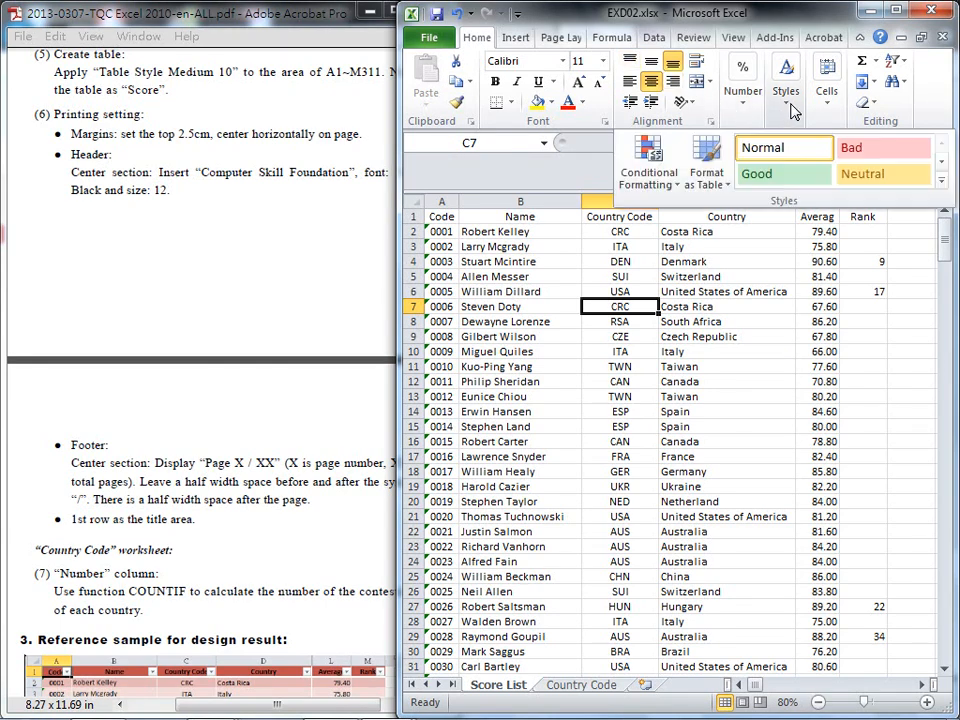
left_click(730, 188)
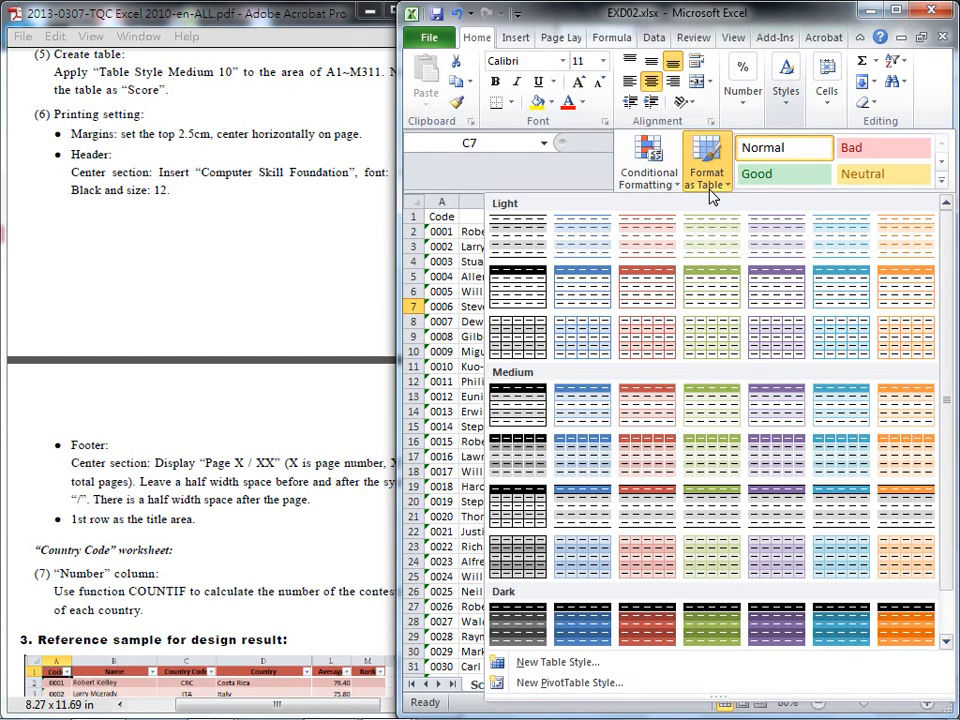
left_click(645, 458)
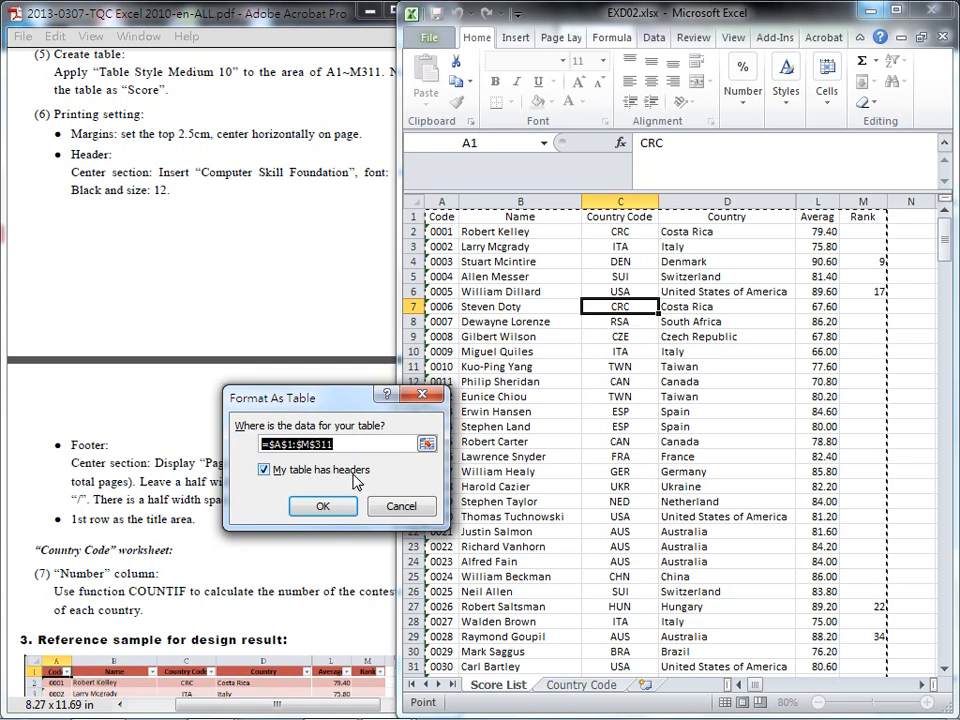
left_click(321, 506)
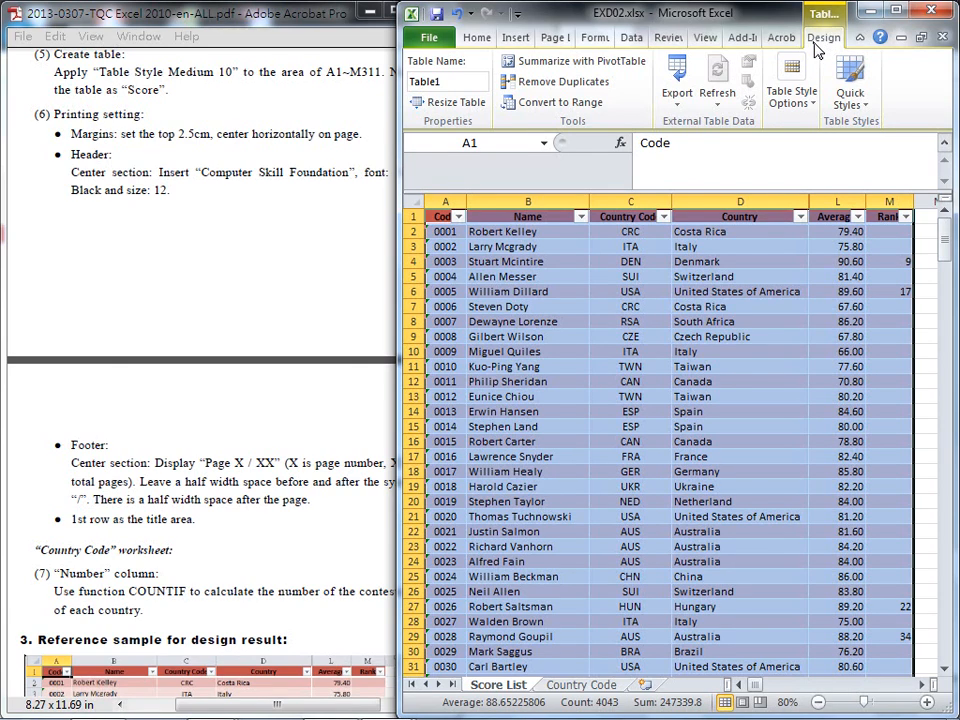
left_click(455, 81)
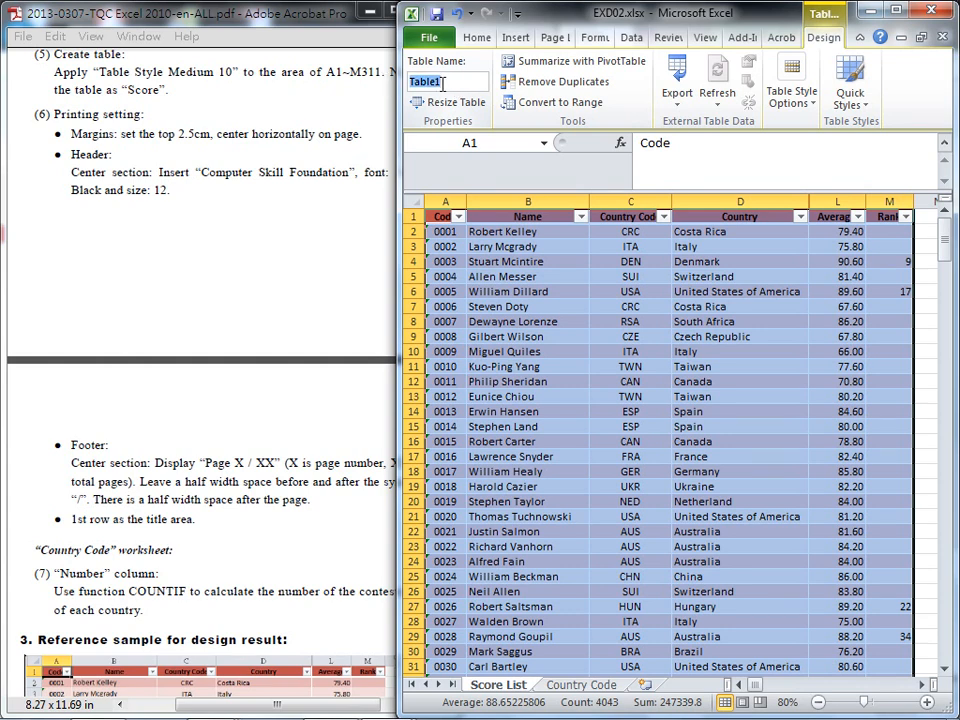
type("Score")
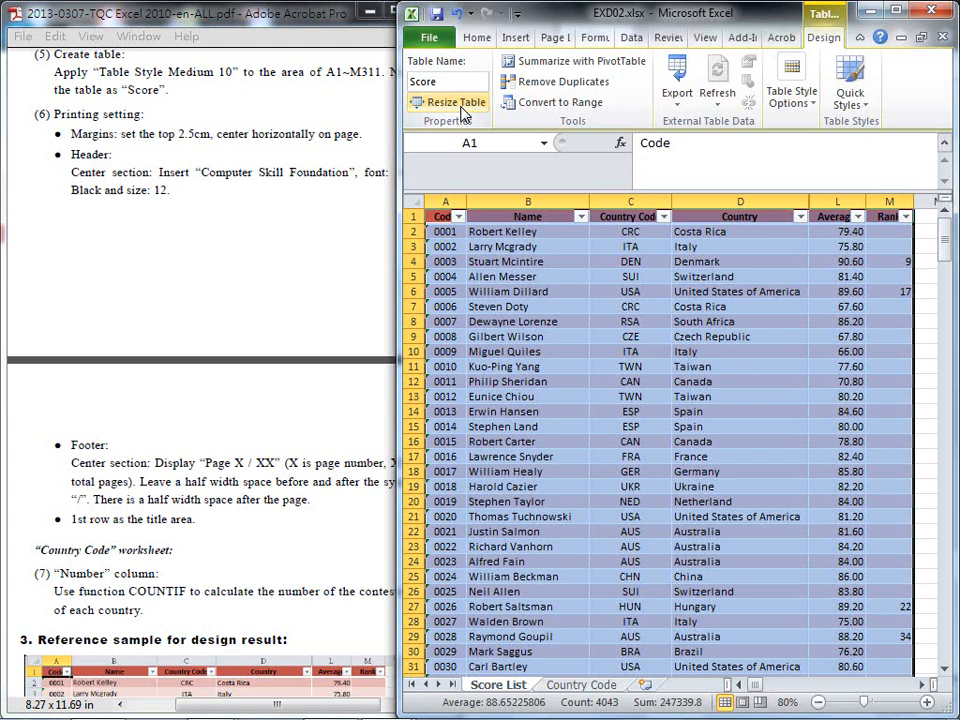
- Check the PDF instructions for the printing settings on margins, header, footer and title row
left_click(345, 177)
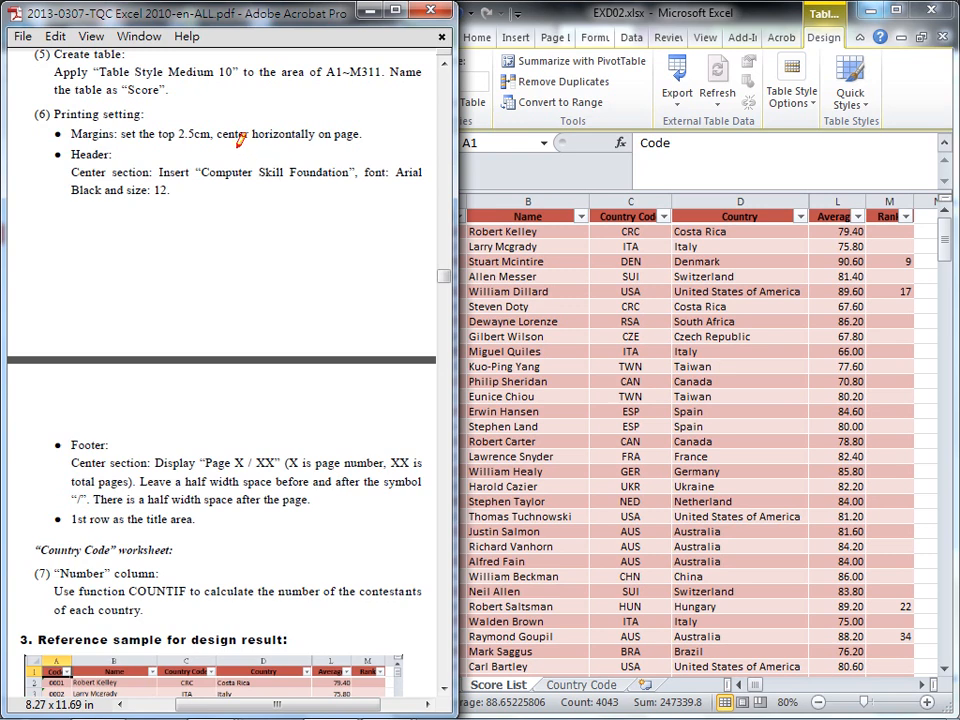
left_click_drag(71, 142, 120, 133)
left_click_drag(75, 165, 118, 163)
left_click_drag(76, 453, 132, 452)
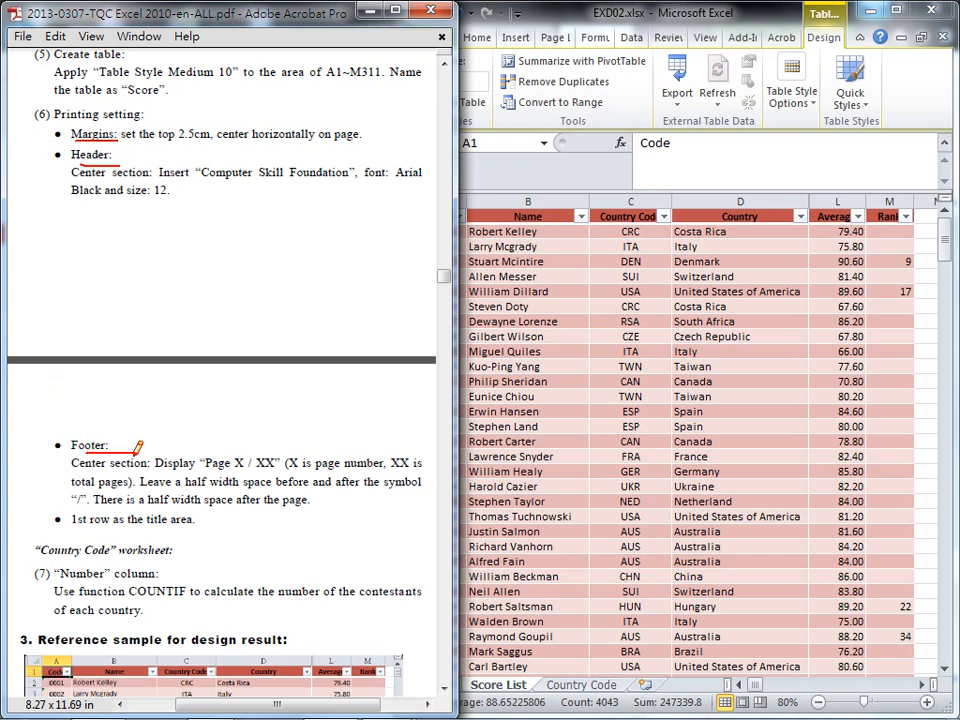
left_click_drag(70, 526, 192, 526)
key("Escape")
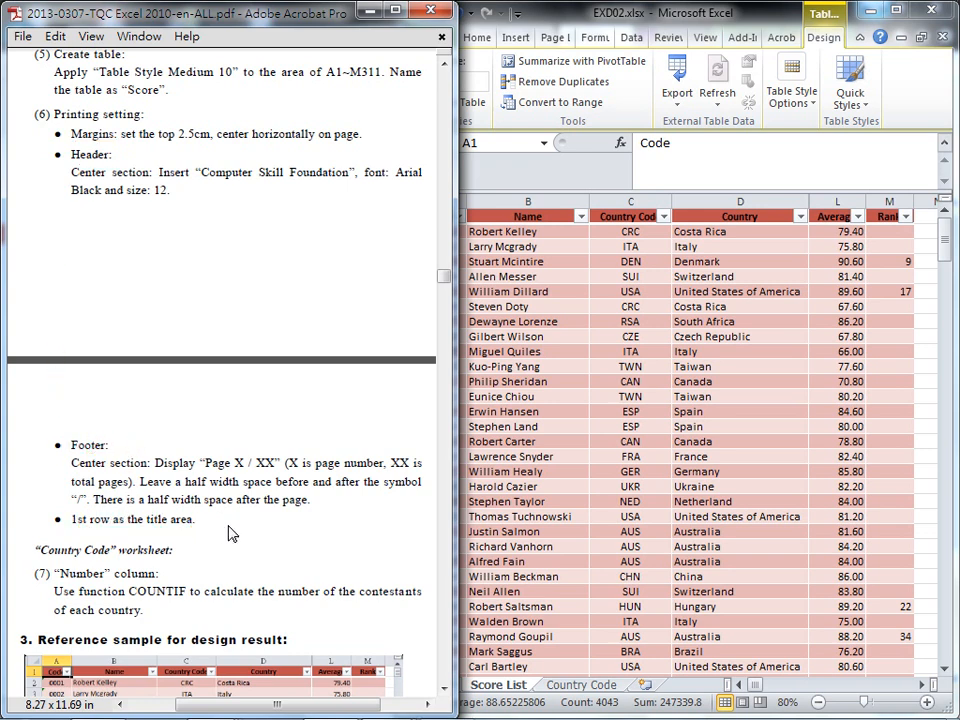
- Set the Score List worksheet's top page margin to 2.5 and center the content horizontally on the page
left_click(609, 327)
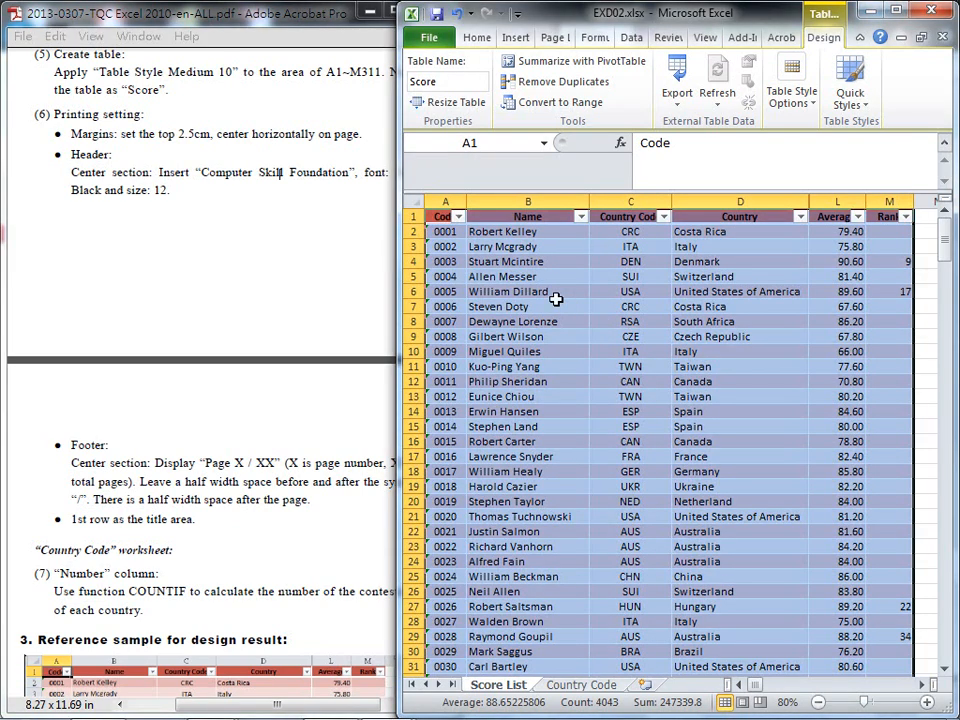
left_click(556, 38)
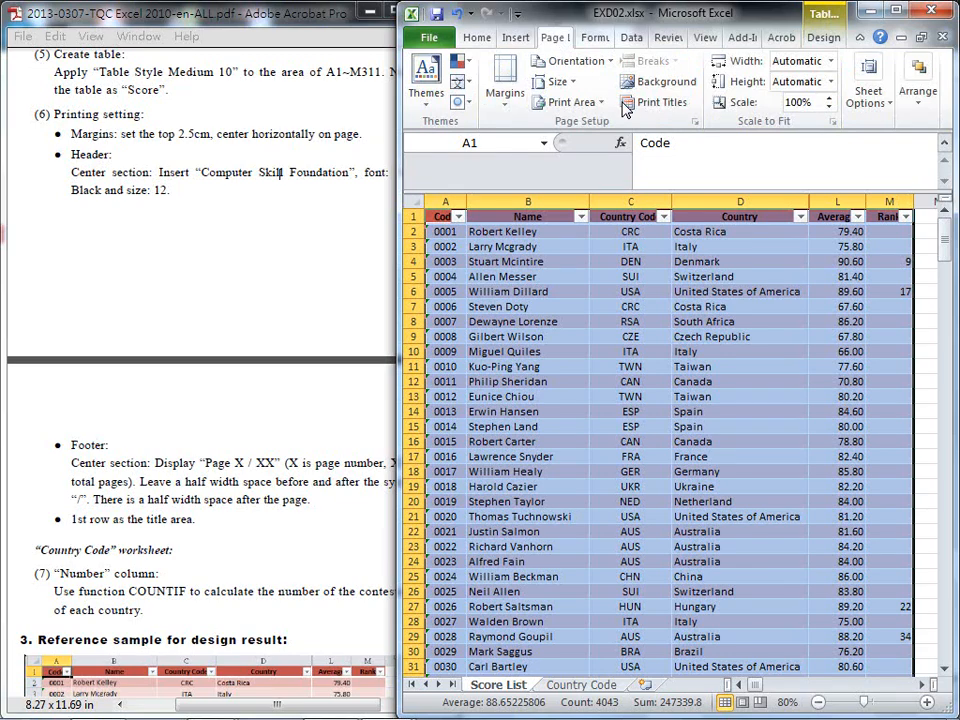
left_click(694, 121)
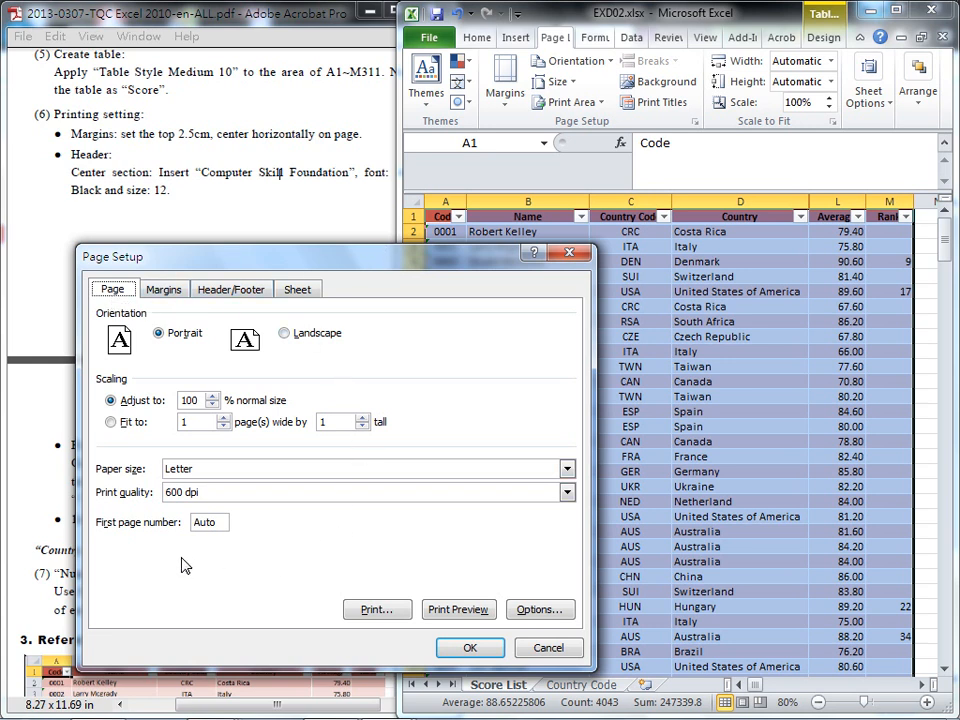
left_click(172, 291)
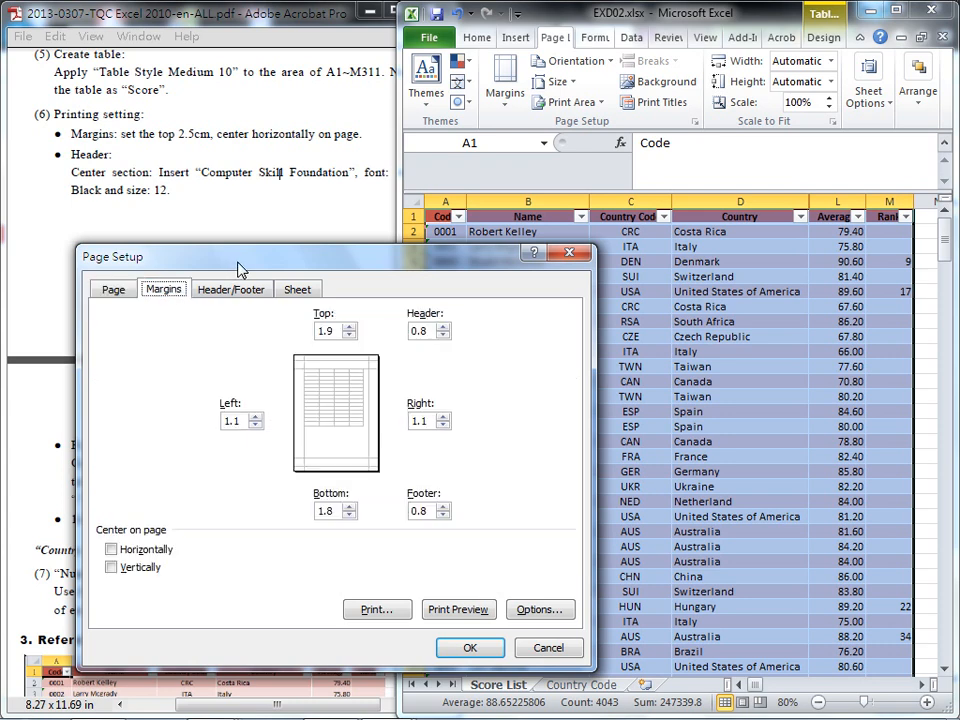
left_click_drag(242, 262, 446, 250)
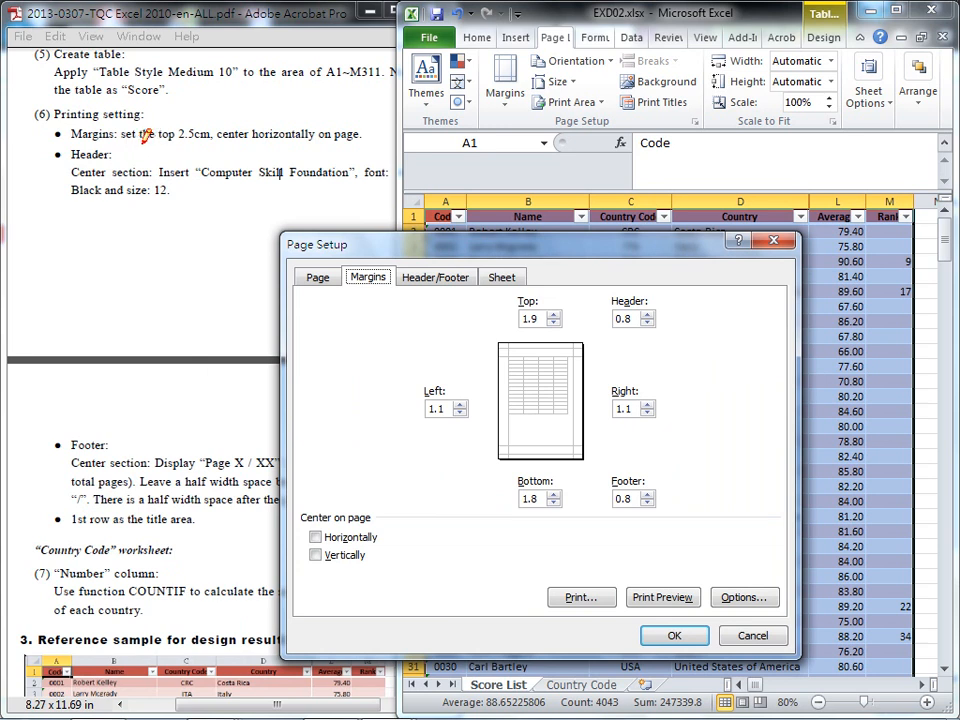
left_click_drag(152, 143, 208, 145)
left_click_drag(224, 145, 358, 143)
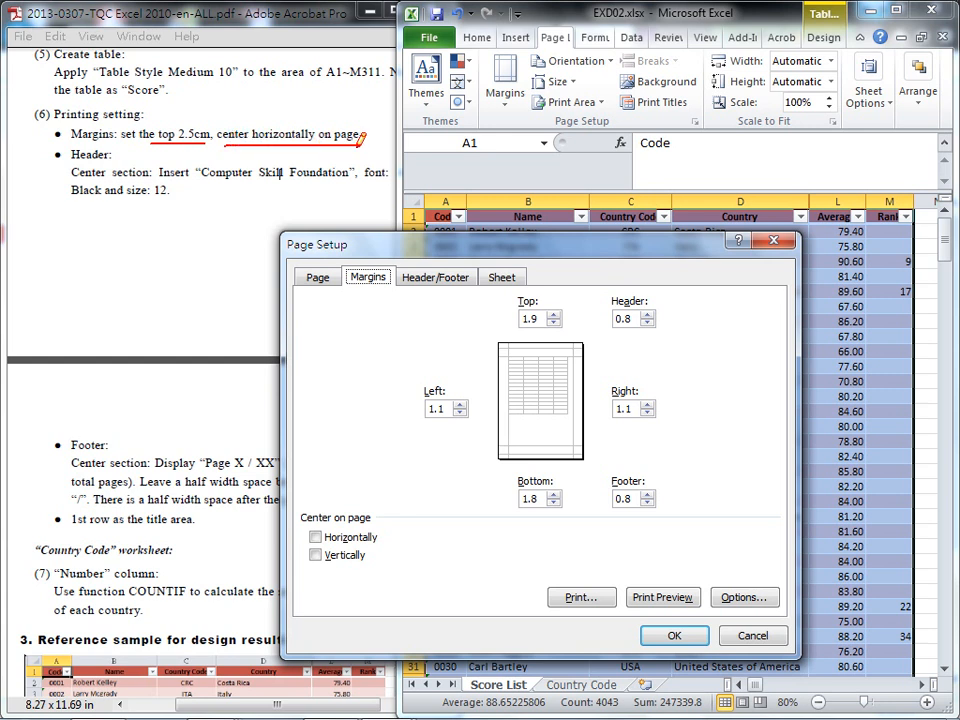
key("Escape")
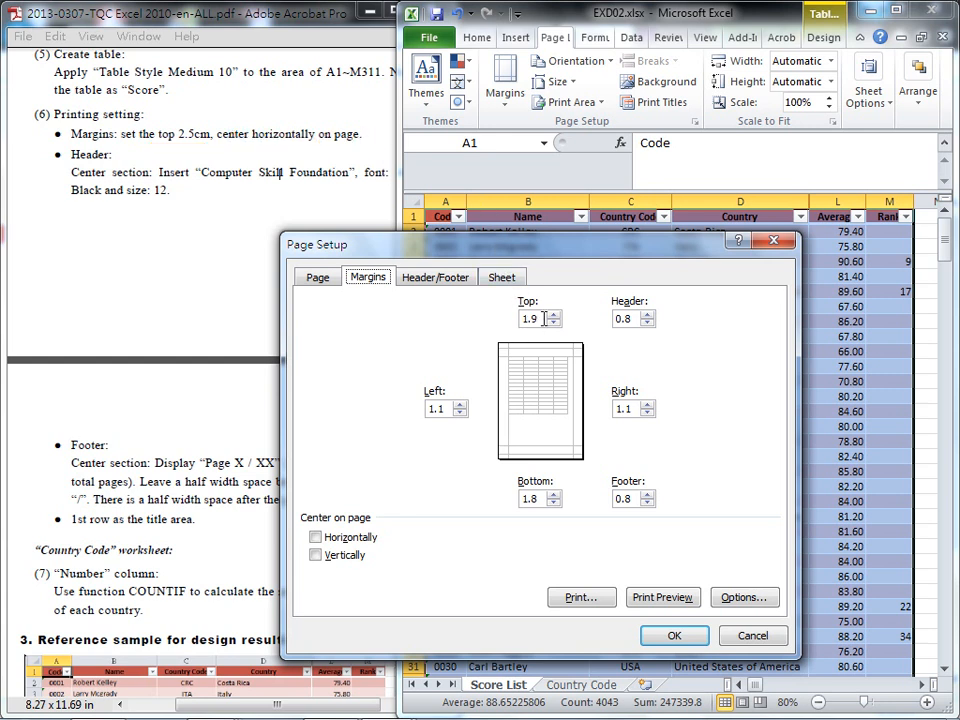
left_click_drag(543, 319, 519, 320)
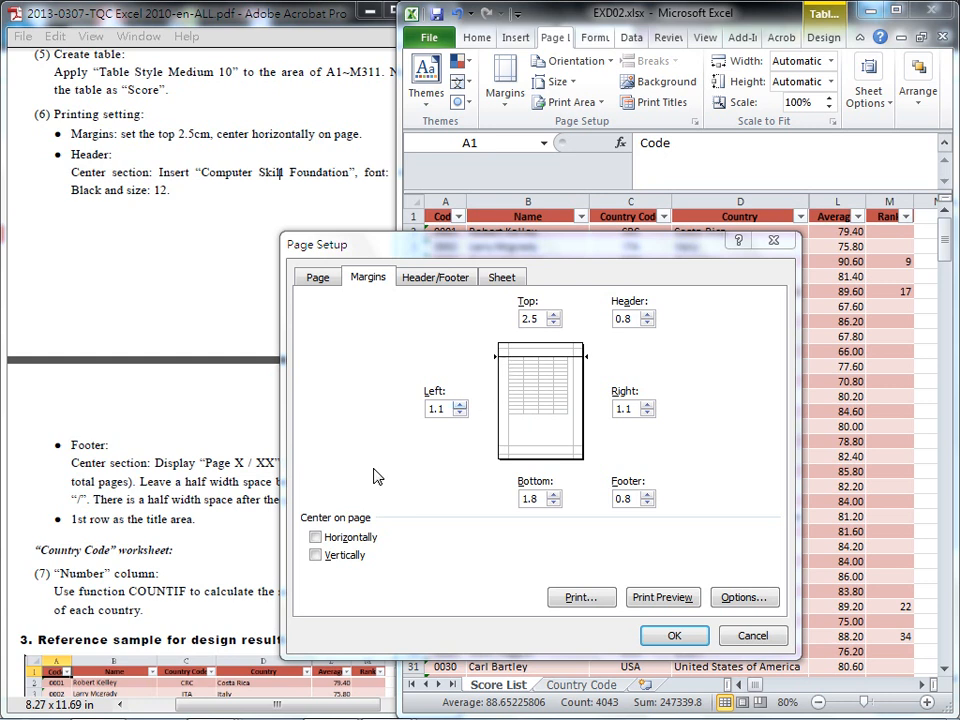
left_click(316, 539)
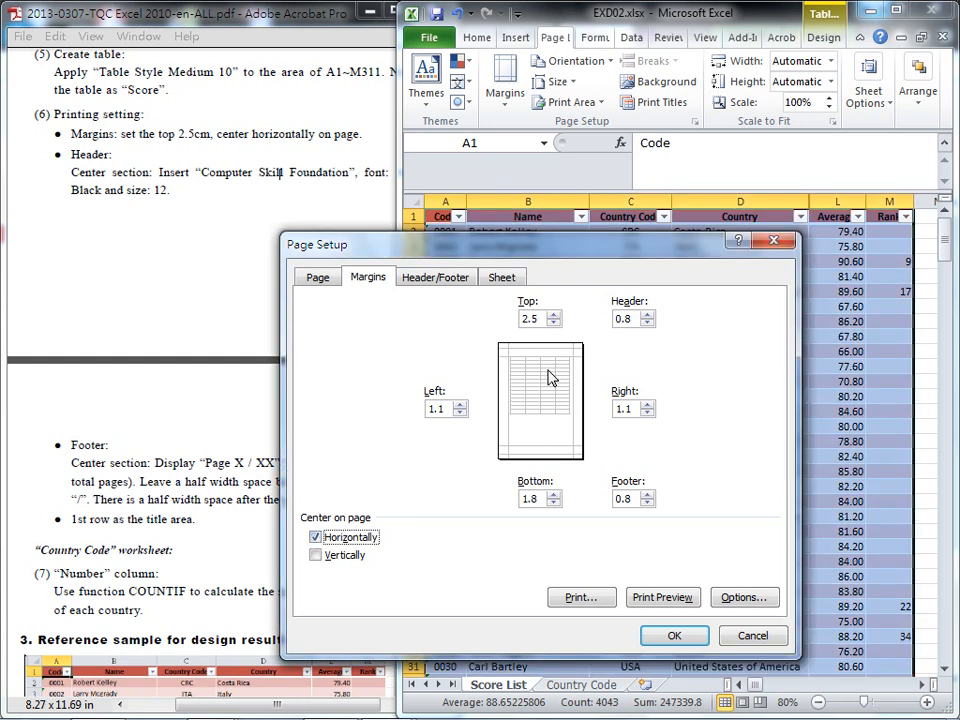
- Create a custom page header with the text "Computer Skill Foundation" in its center section
left_click(432, 280)
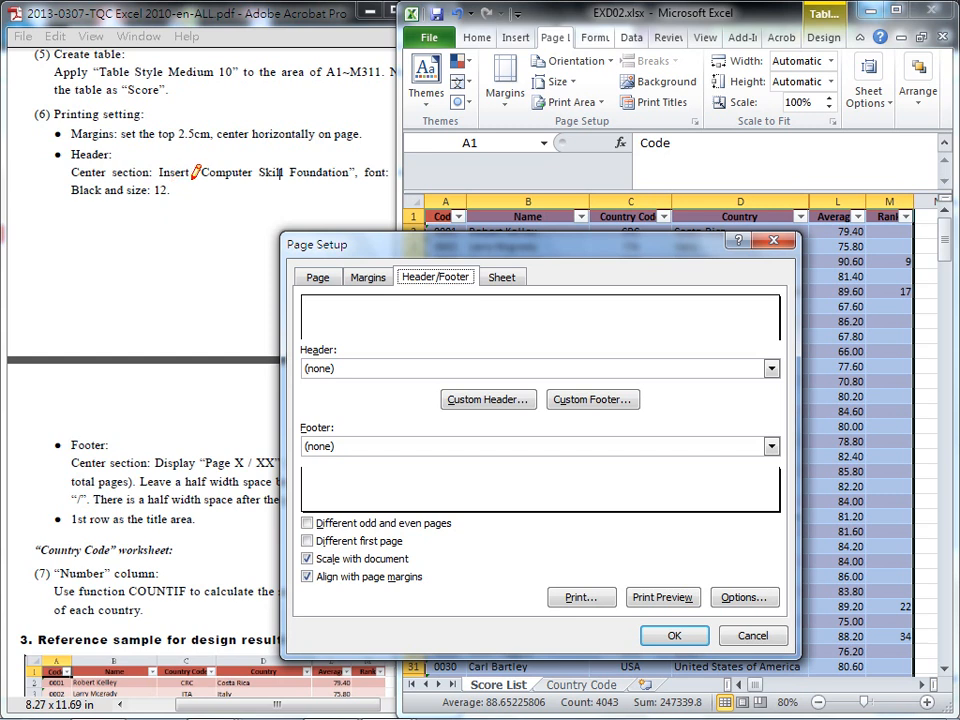
left_click_drag(201, 180, 349, 176)
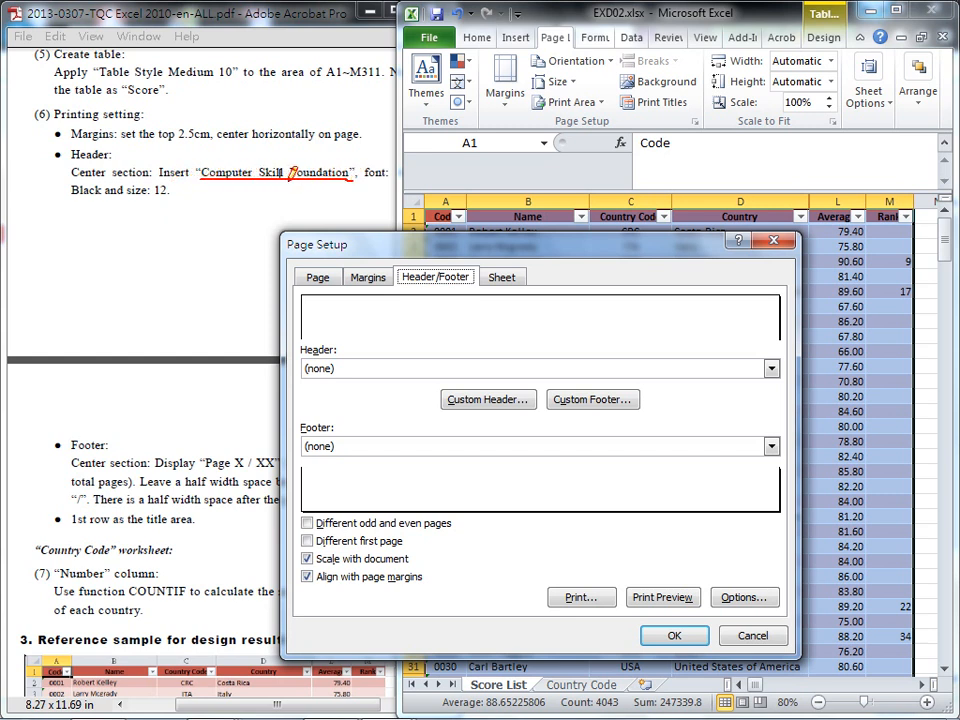
left_click_drag(75, 180, 121, 181)
key("Escape")
left_click(488, 400)
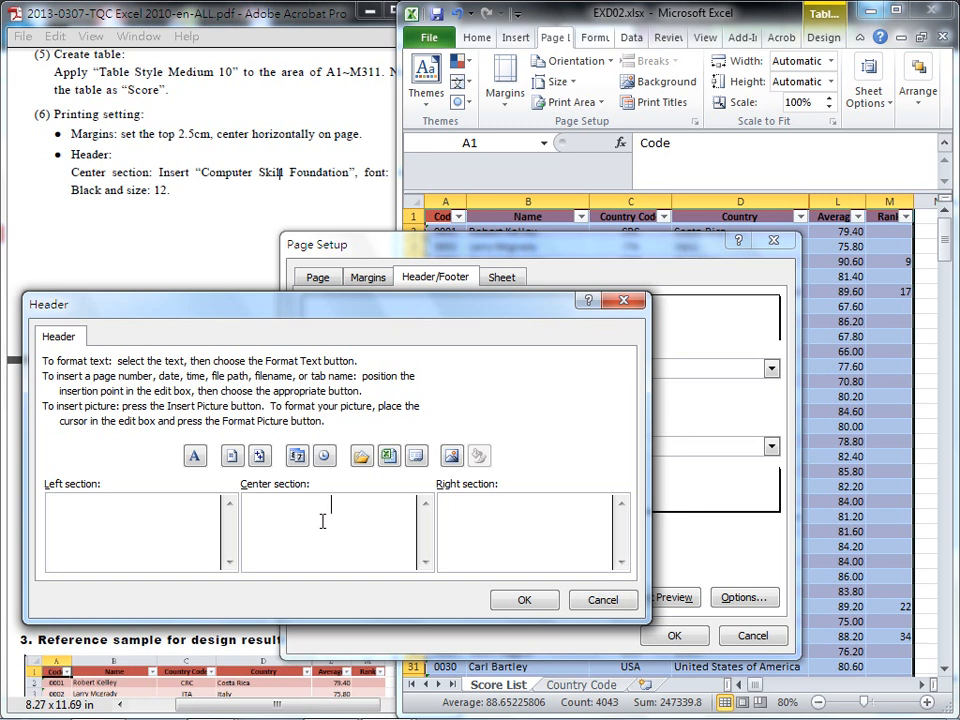
left_click(322, 521)
type("Computer Skill Foundation")
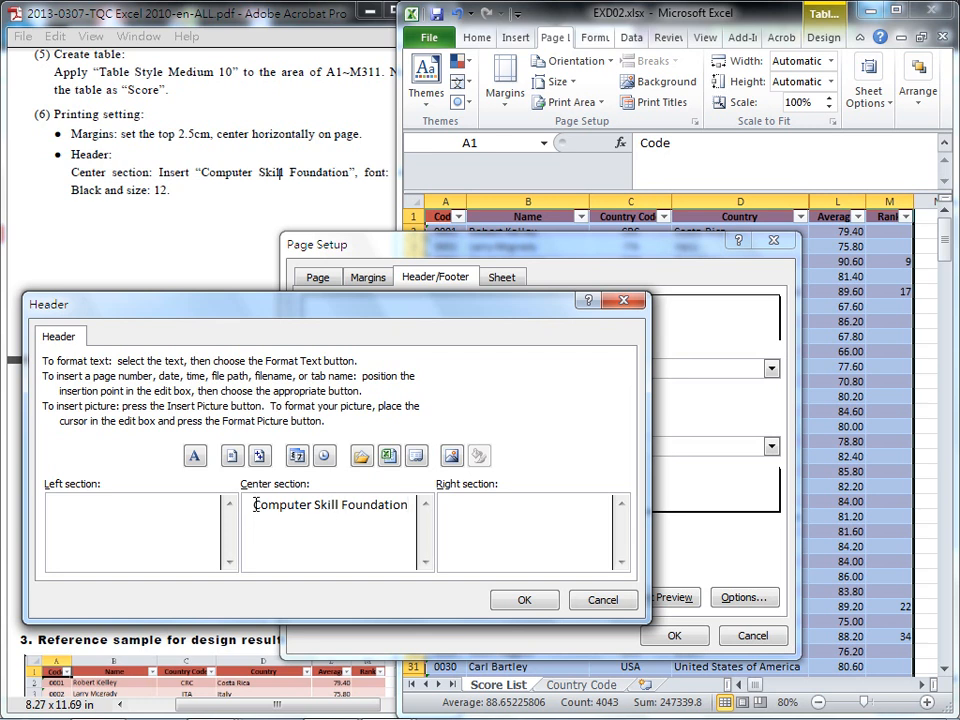
- Format the center header text as Arial Black, size 12, and accept the custom header
left_click_drag(255, 505, 411, 508)
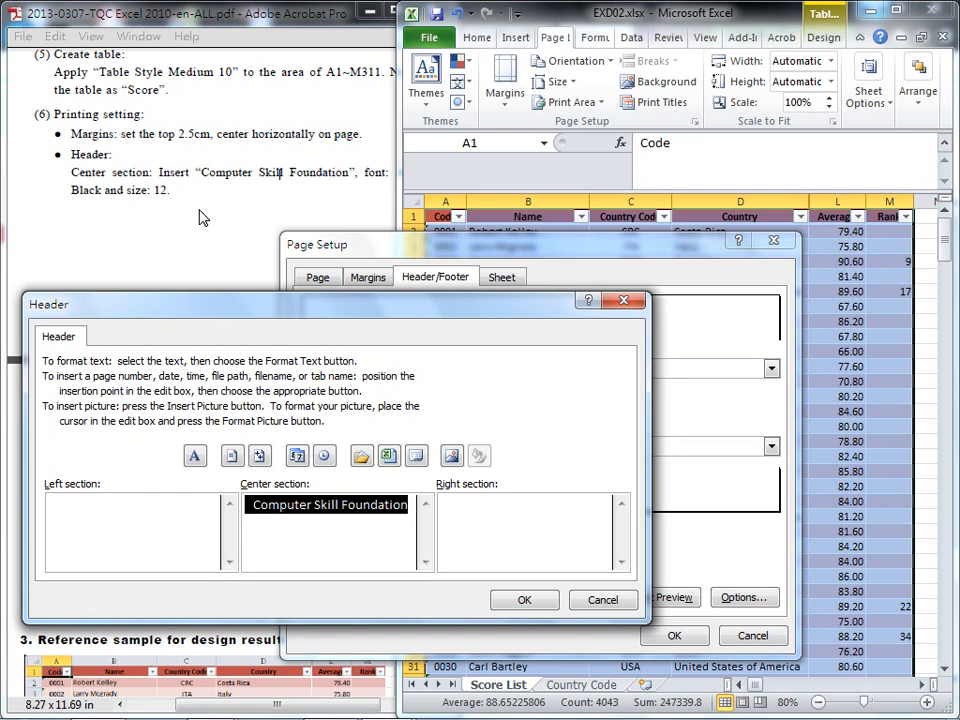
left_click(129, 194)
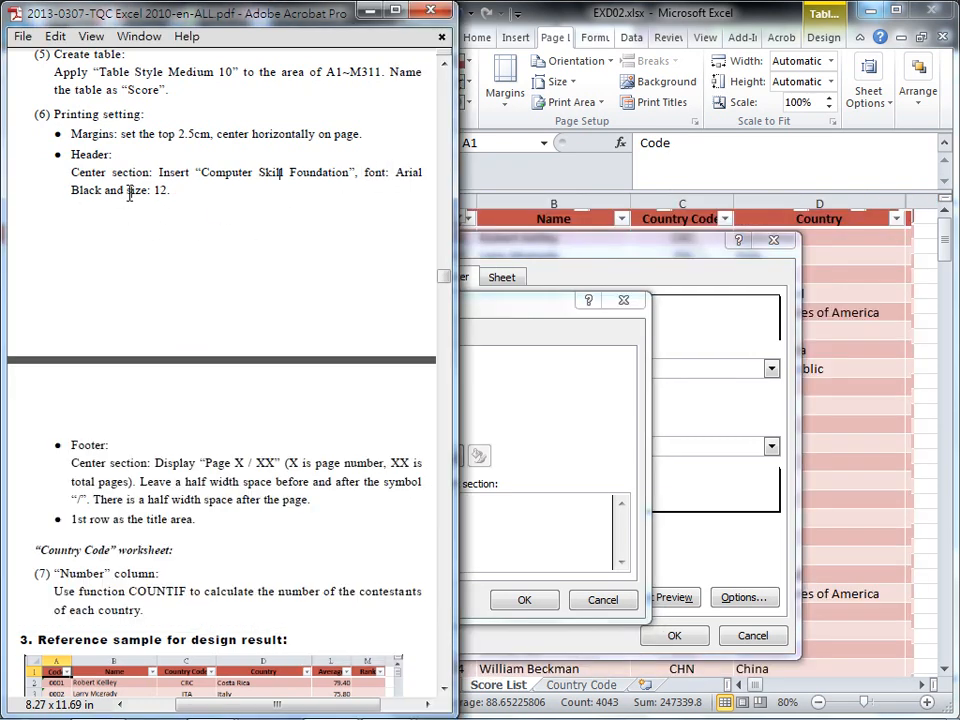
left_click(520, 352)
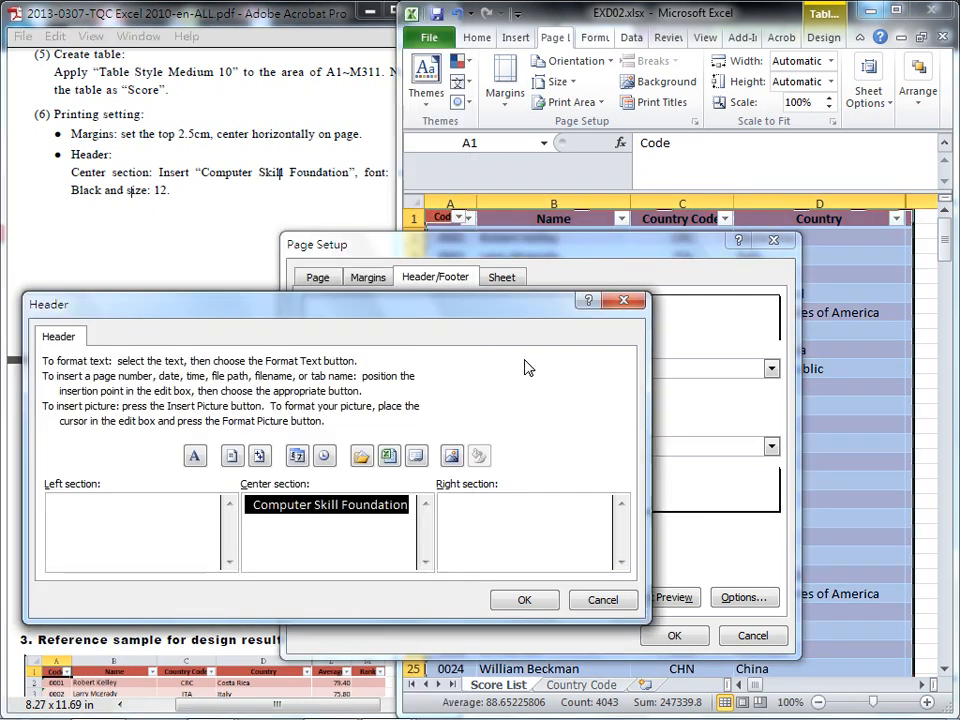
left_click(195, 457)
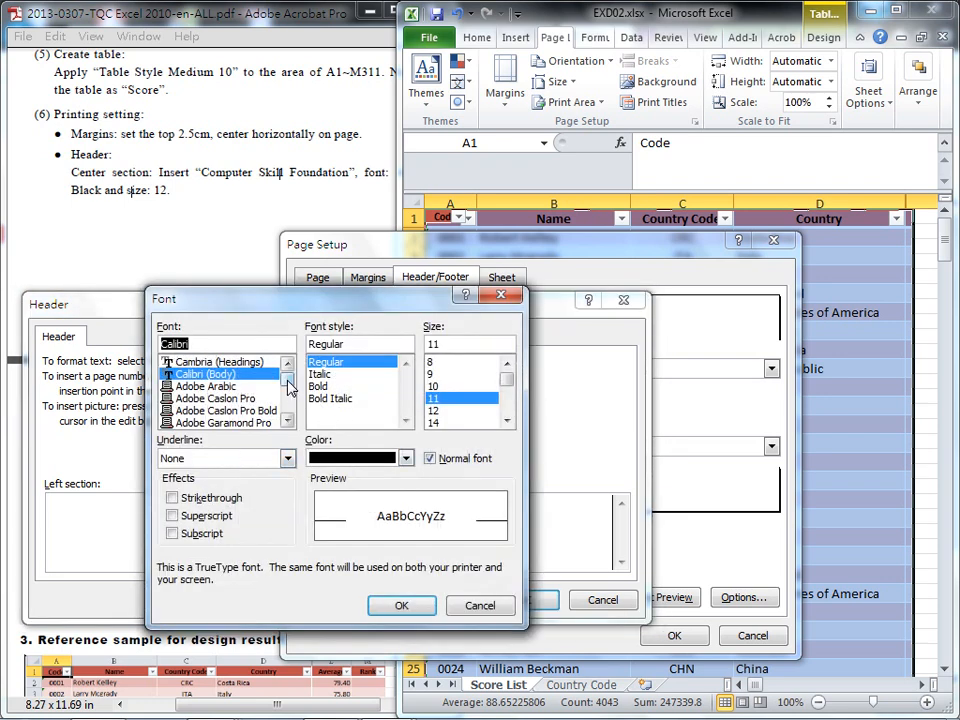
mouse_move(288, 388)
left_mouse_down()
mouse_move(289, 420)
mouse_move(289, 374)
left_mouse_up()
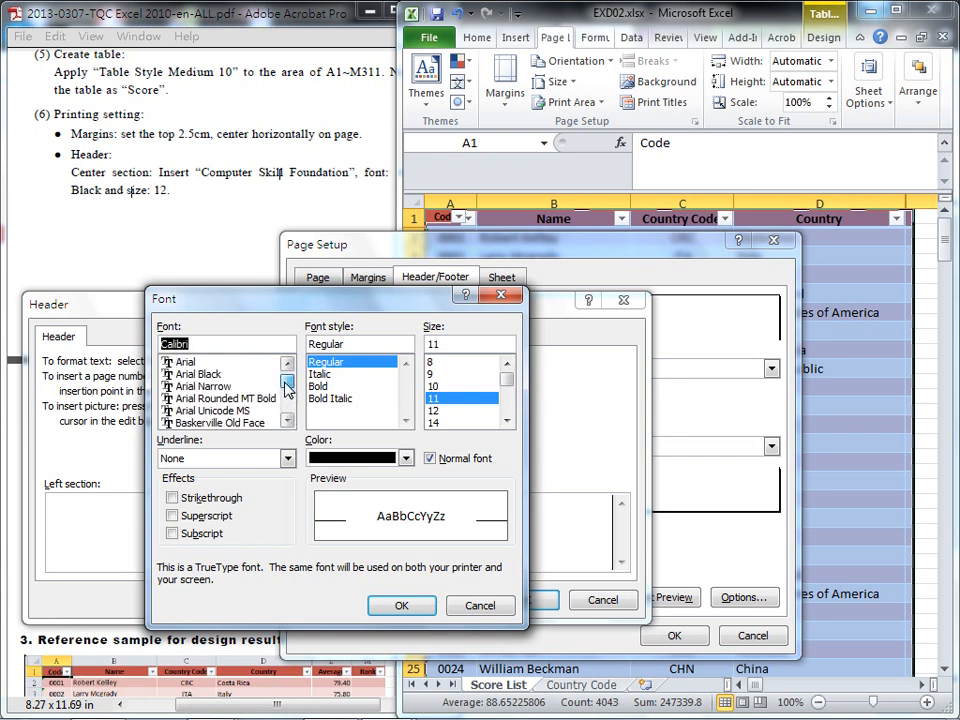
left_click(213, 377)
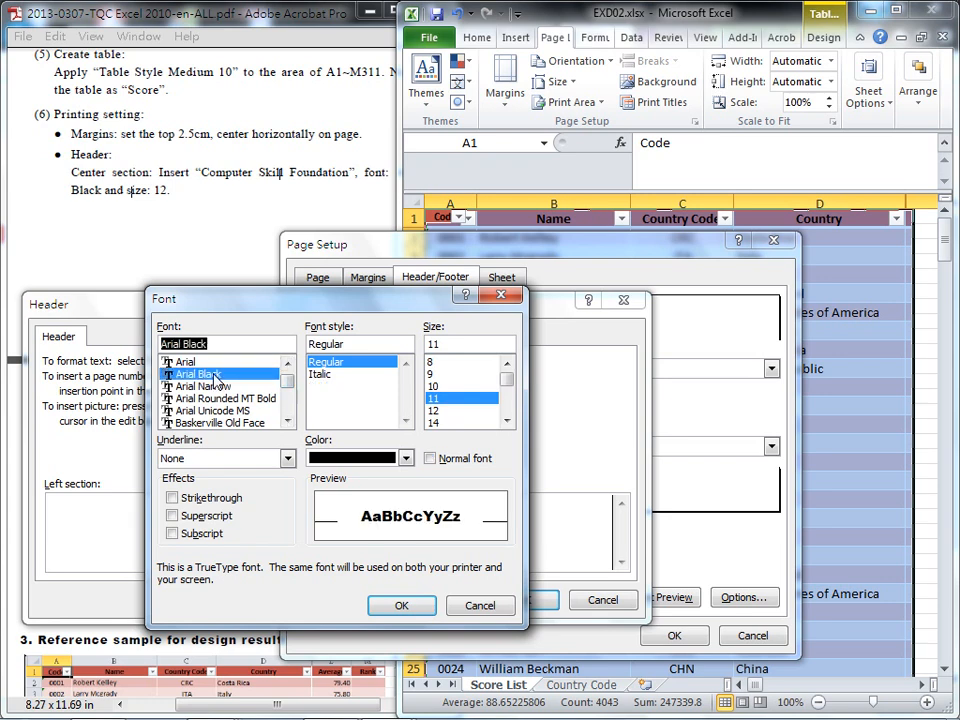
left_click(435, 412)
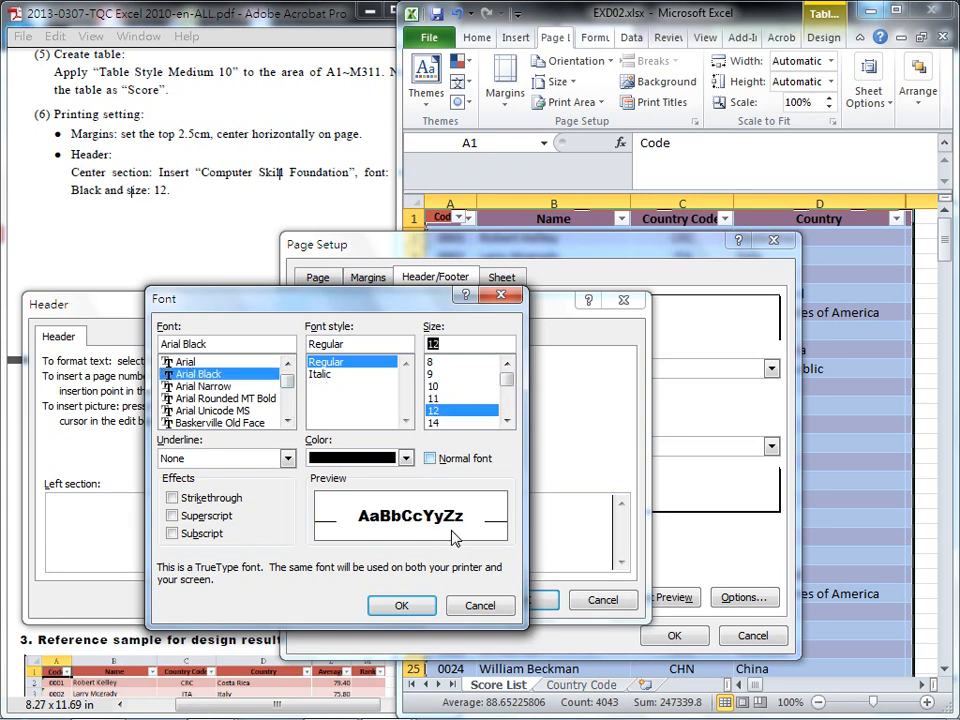
left_click(395, 605)
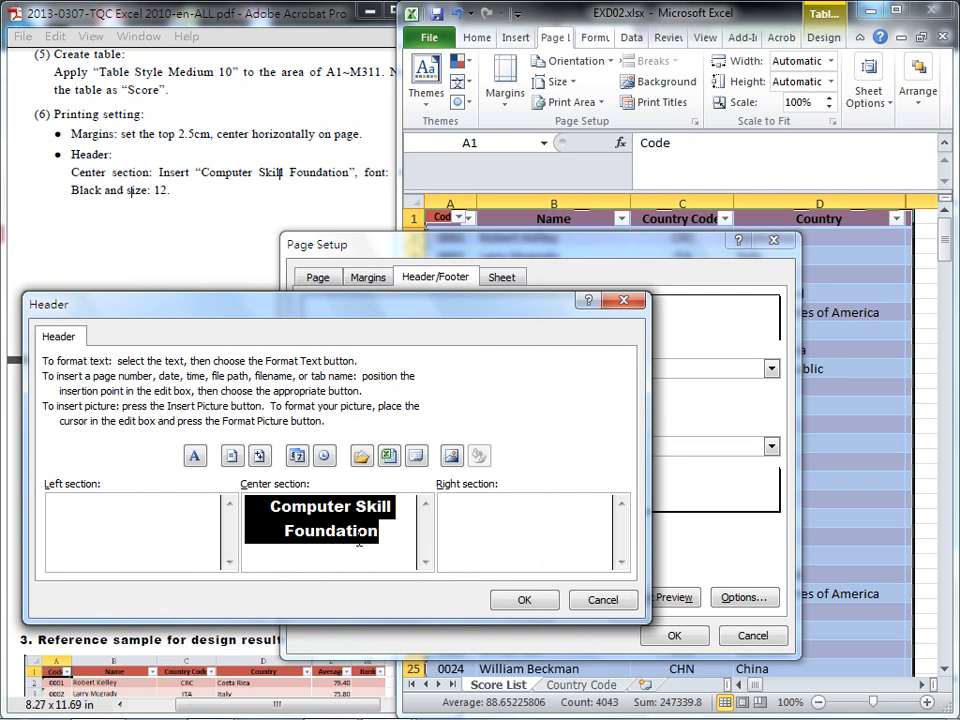
left_click(524, 600)
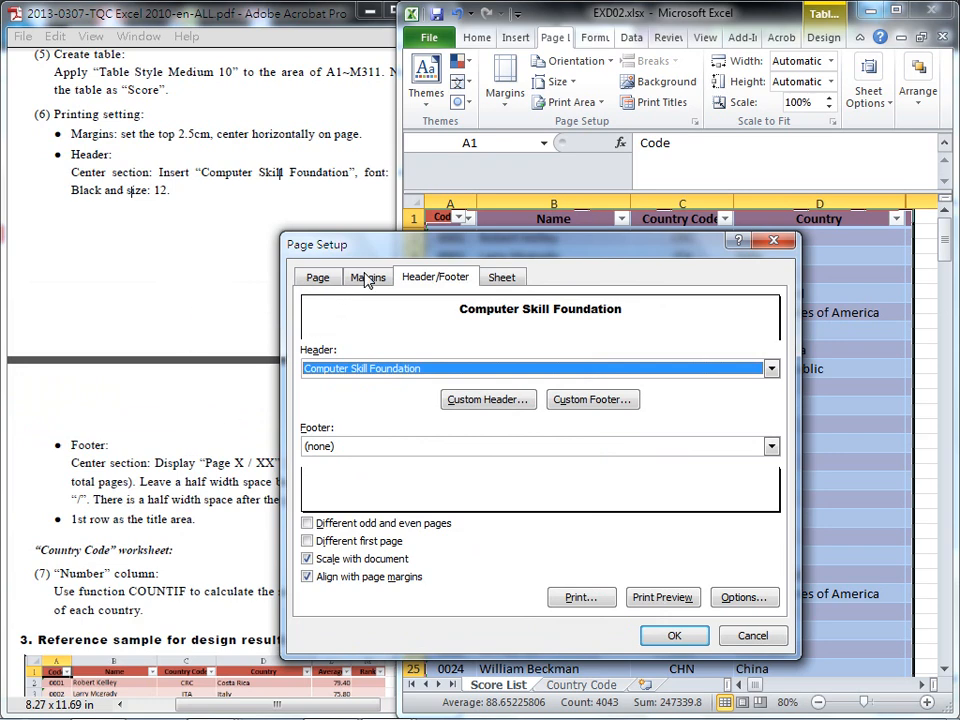
- Choose the preset "Page 1 of ?" as the page footer for the Score List worksheet
left_click_drag(389, 252, 514, 237)
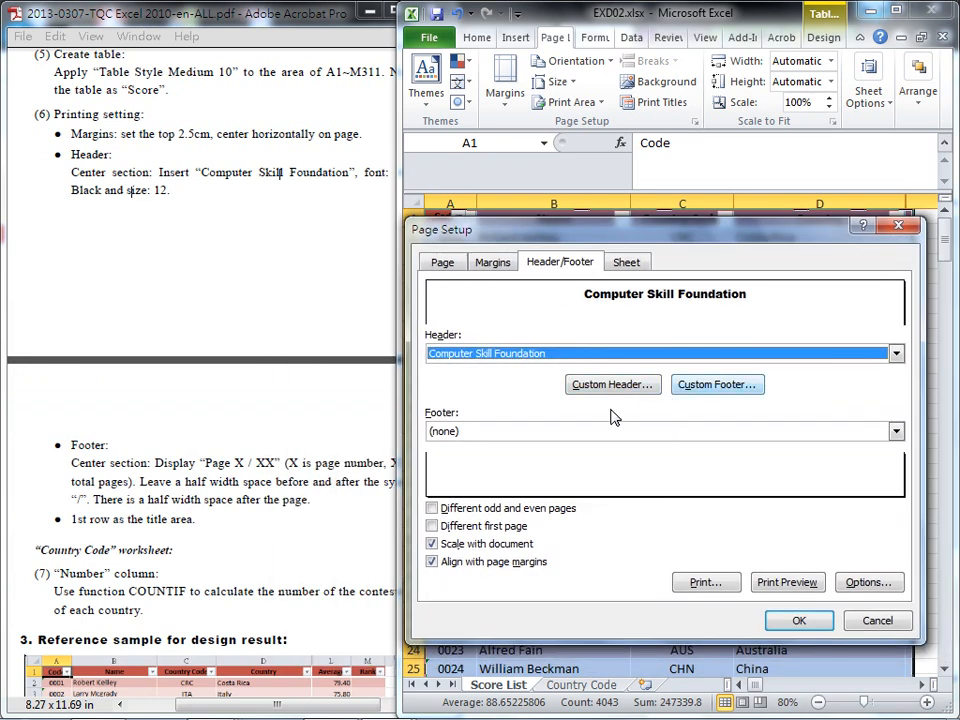
left_click(897, 432)
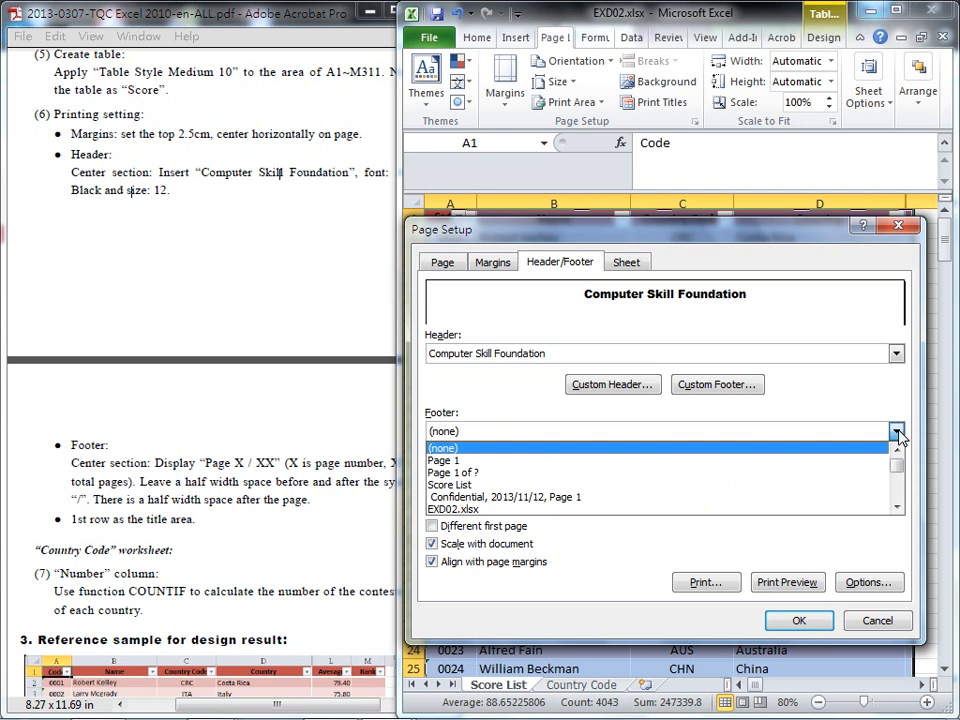
left_click(499, 474)
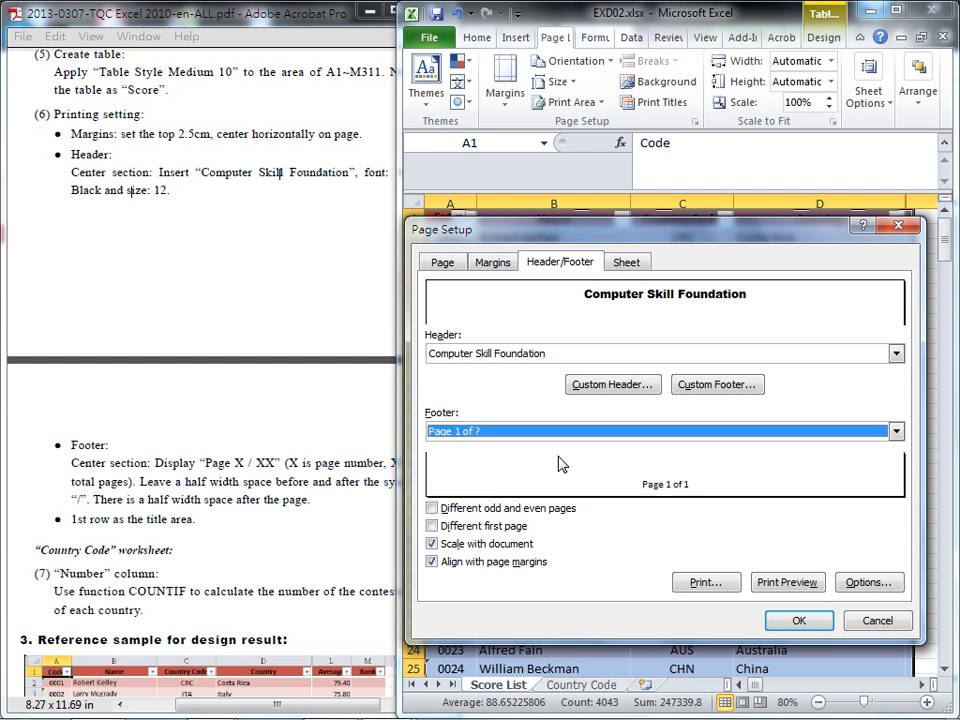
- Customize the footer's center section to "Page &[Page] / &[Pages]" by replacing "of" with "/", and accept the custom footer
left_click(716, 384)
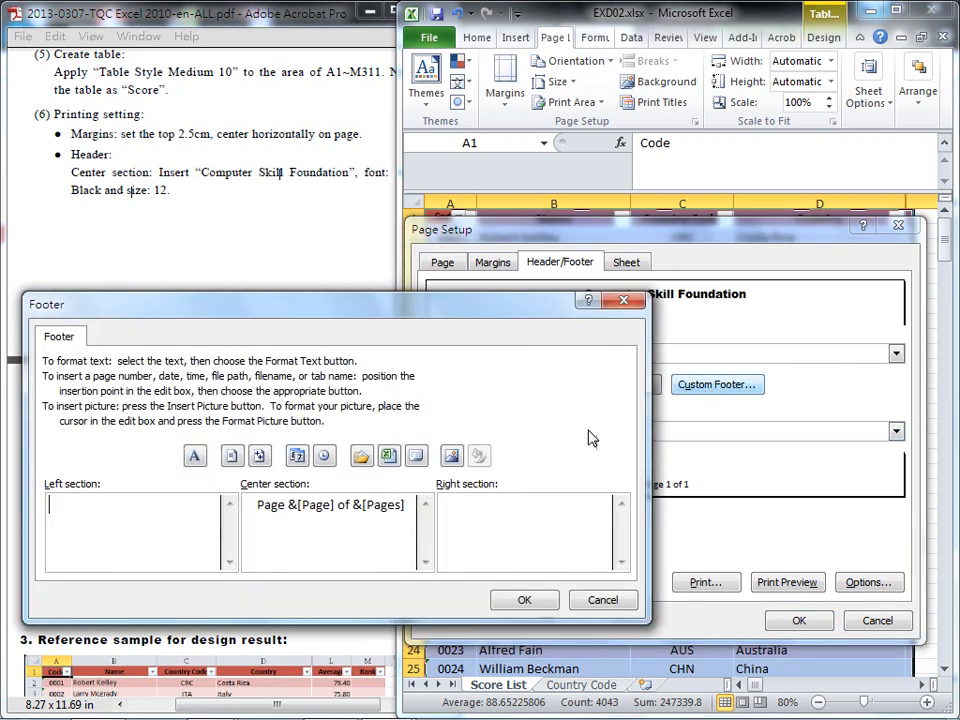
left_click_drag(440, 302, 728, 188)
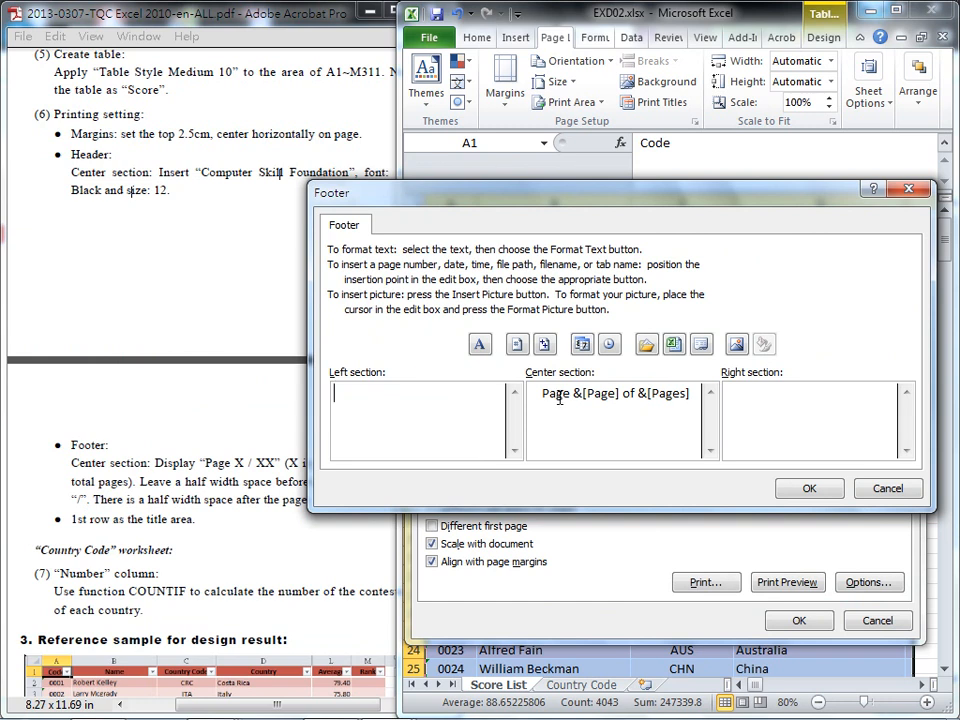
double_click(627, 394)
type("/")
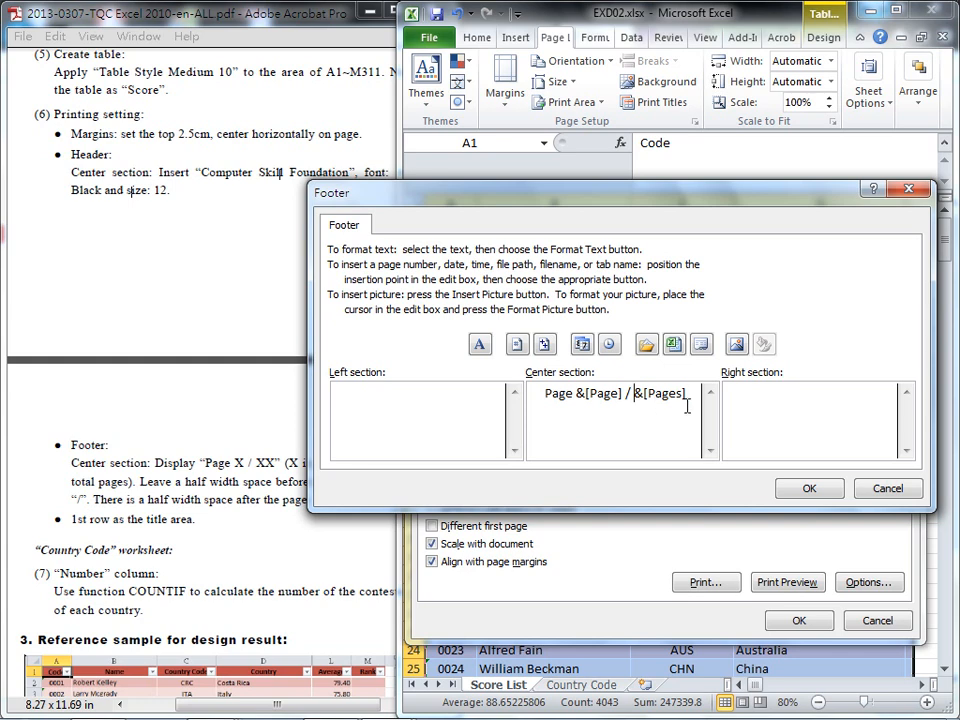
left_click(806, 489)
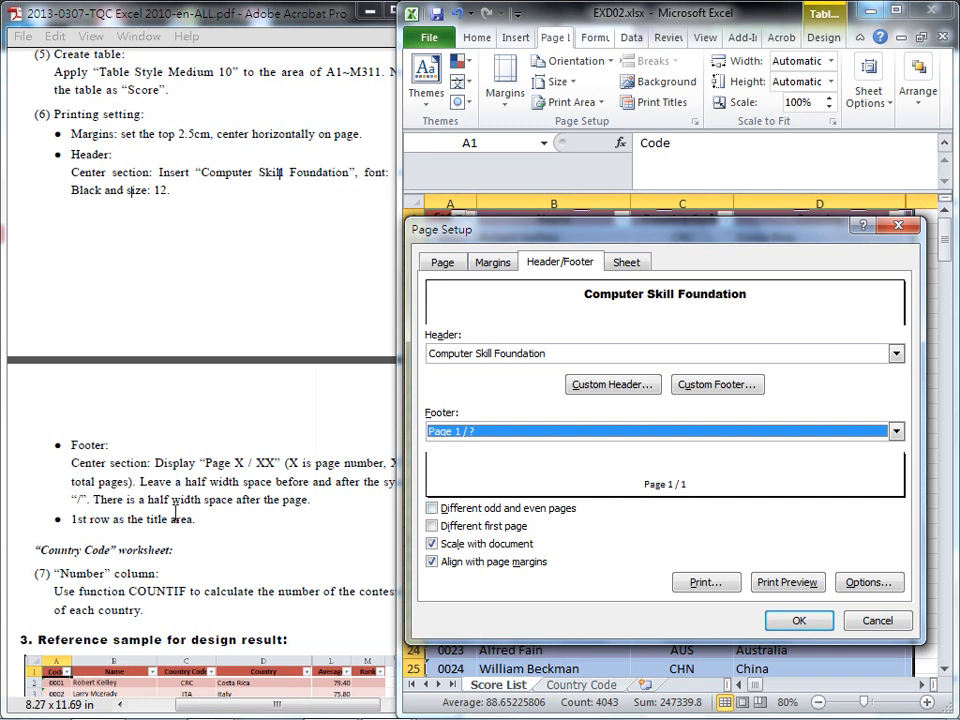
- Set row 1 ($1:$1) to repeat at the top of every printed page and open the print preview
left_click_drag(68, 524, 206, 523)
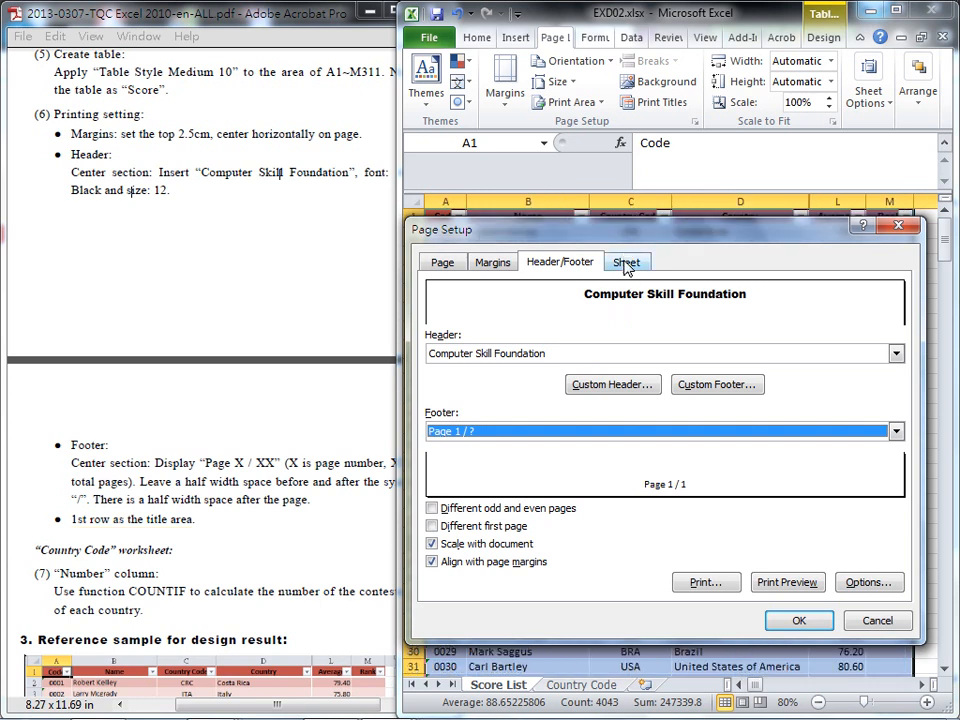
left_click(628, 262)
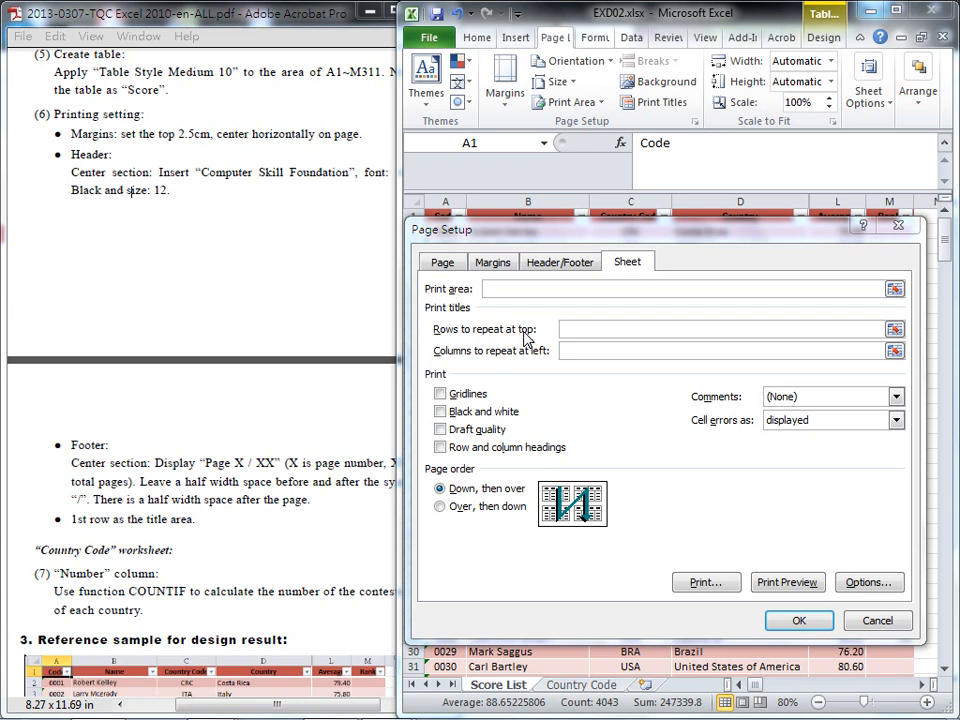
left_click(575, 329)
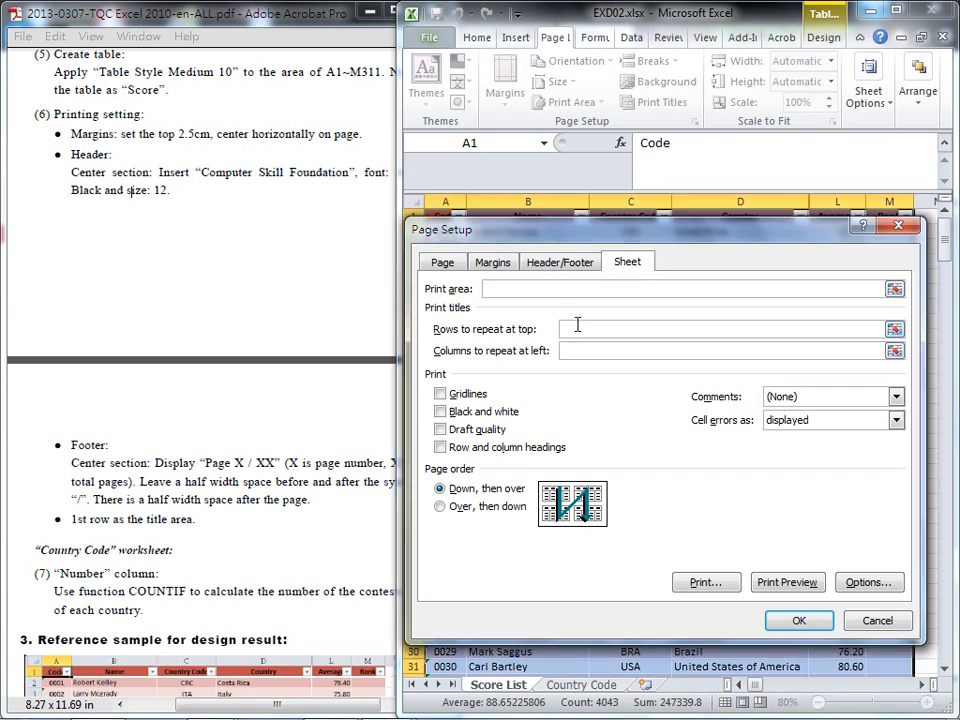
left_click_drag(589, 233, 596, 296)
left_click(414, 216)
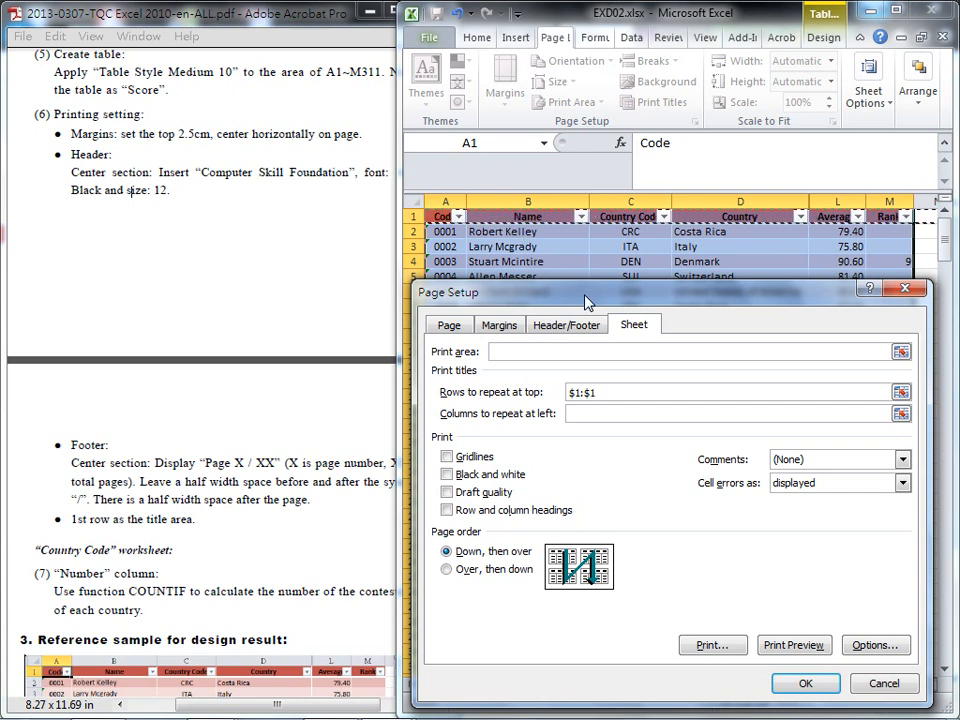
left_click_drag(587, 303, 468, 167)
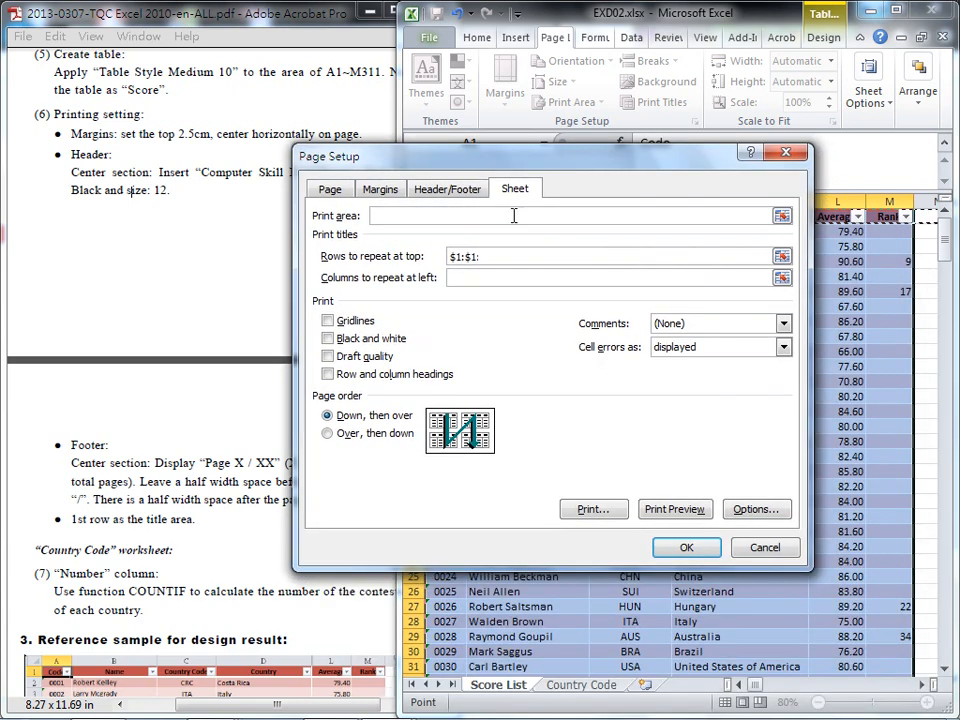
left_click(673, 510)
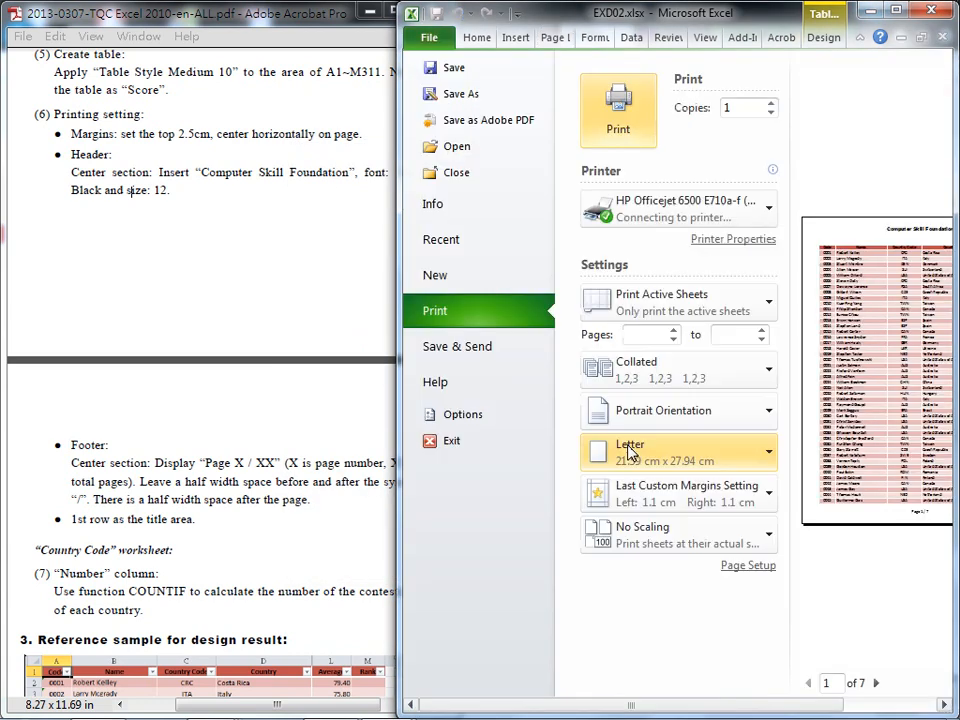
- Examine the header, footer and repeated title row on the first three pages of the print preview, and return to the worksheet
left_click(833, 708)
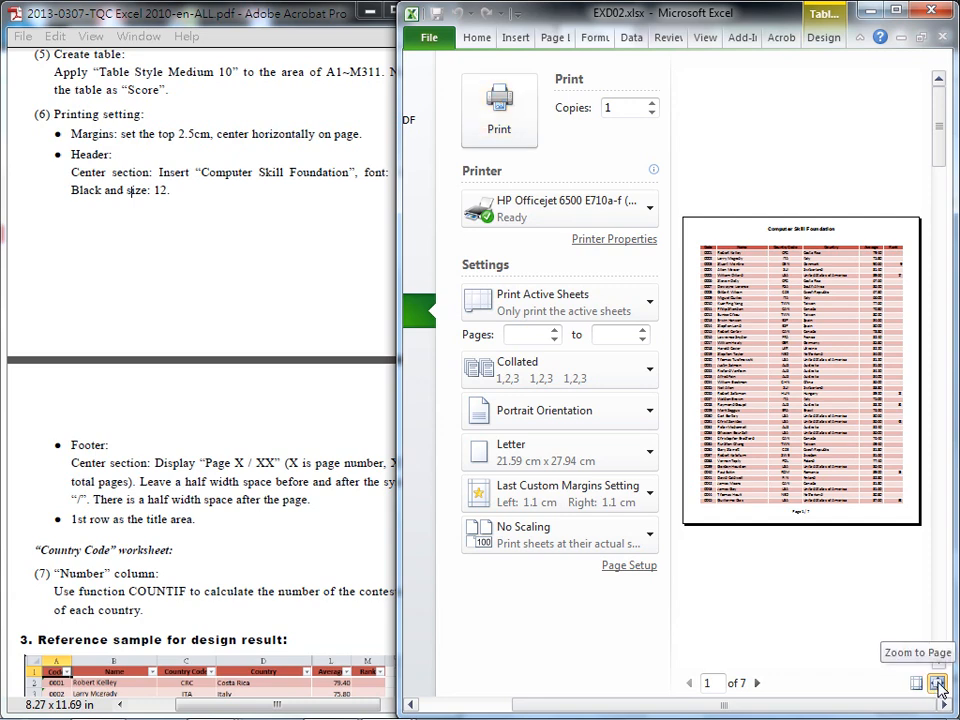
left_click(938, 684)
left_click_drag(731, 664, 810, 664)
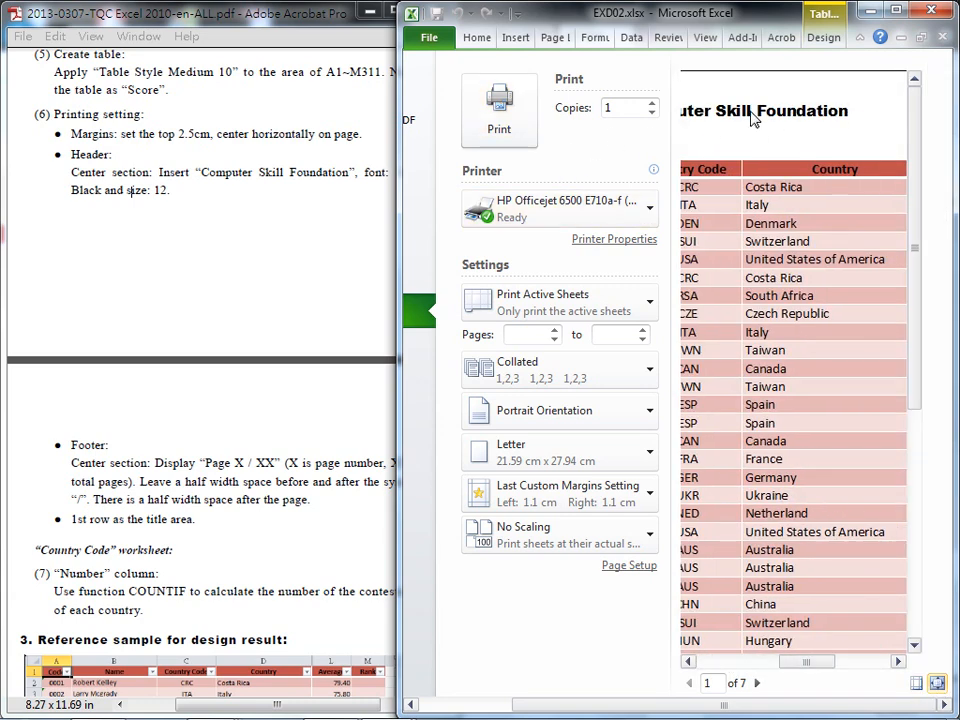
scroll(938, 398, "down", 6)
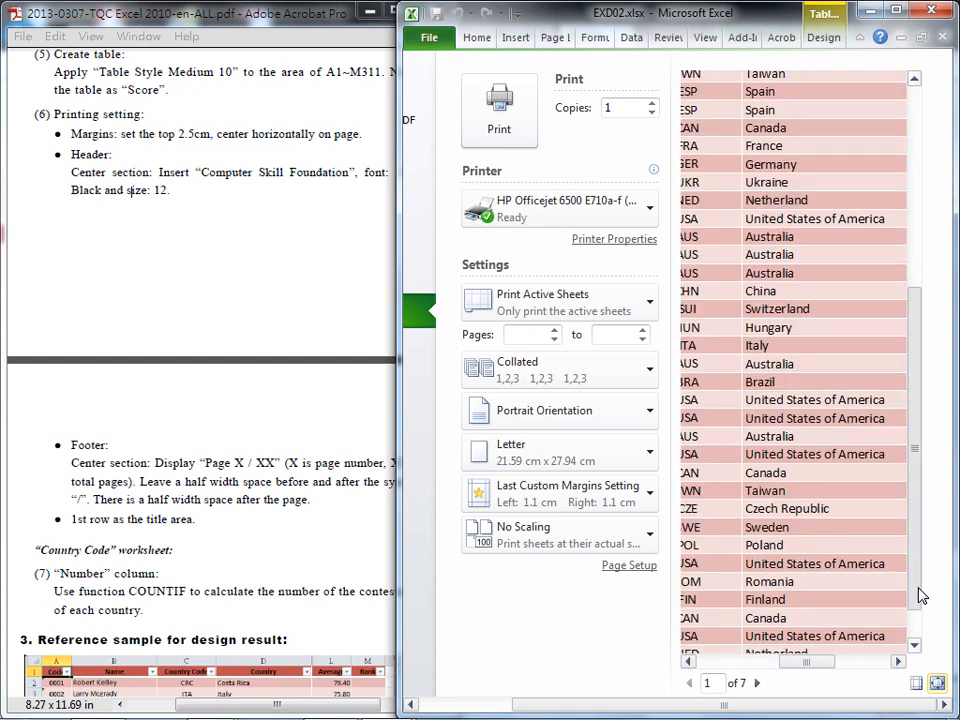
scroll(924, 580, "down", 1)
left_click(896, 10)
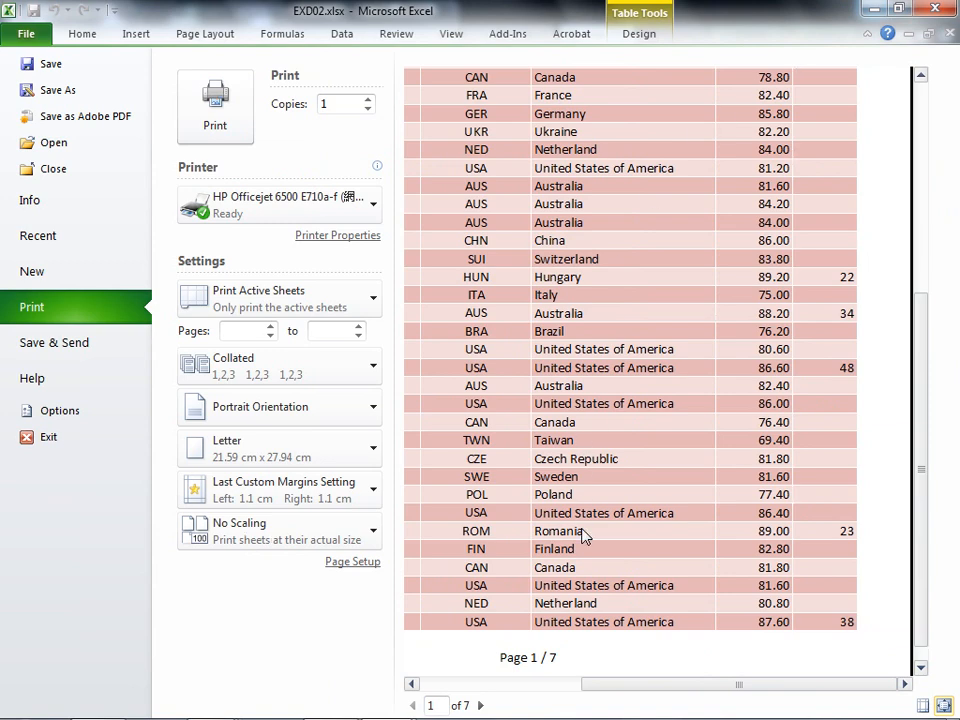
left_click(940, 705)
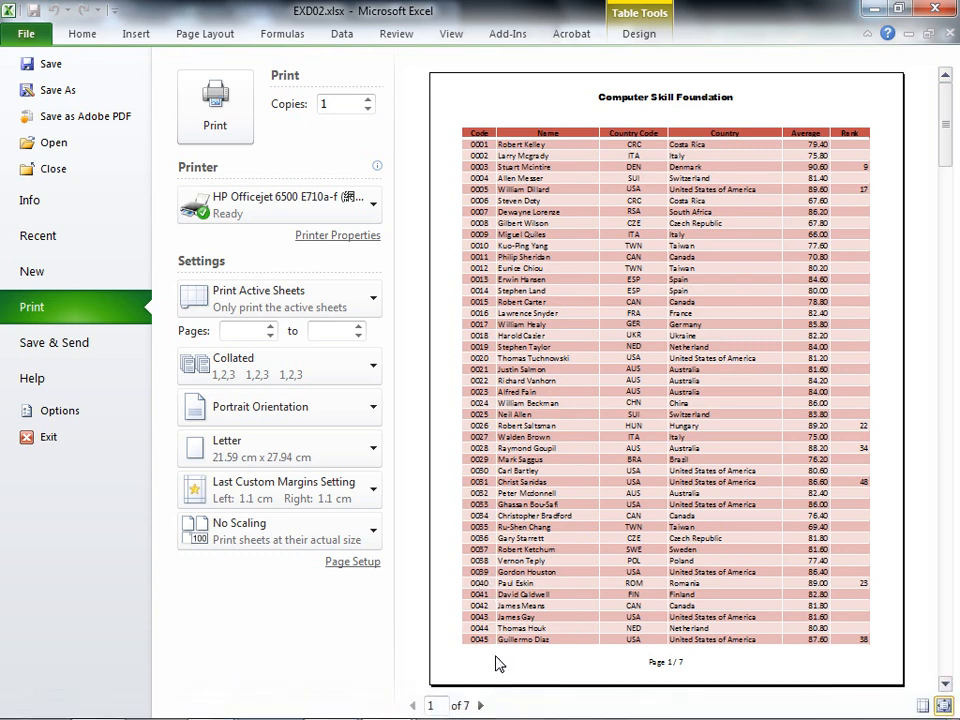
left_click(480, 705)
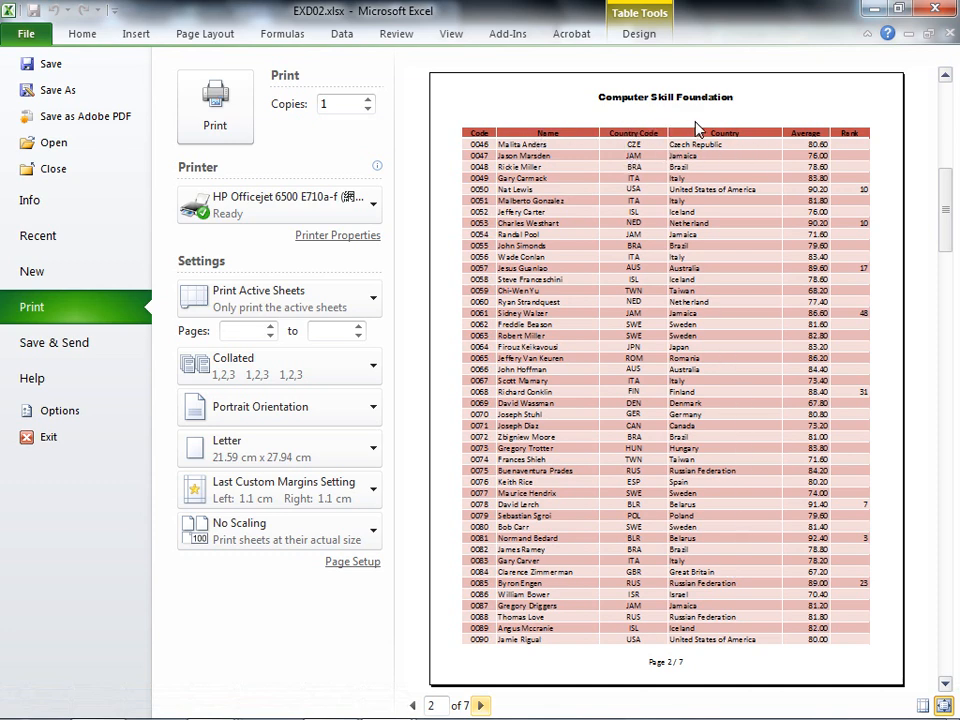
left_click(482, 706)
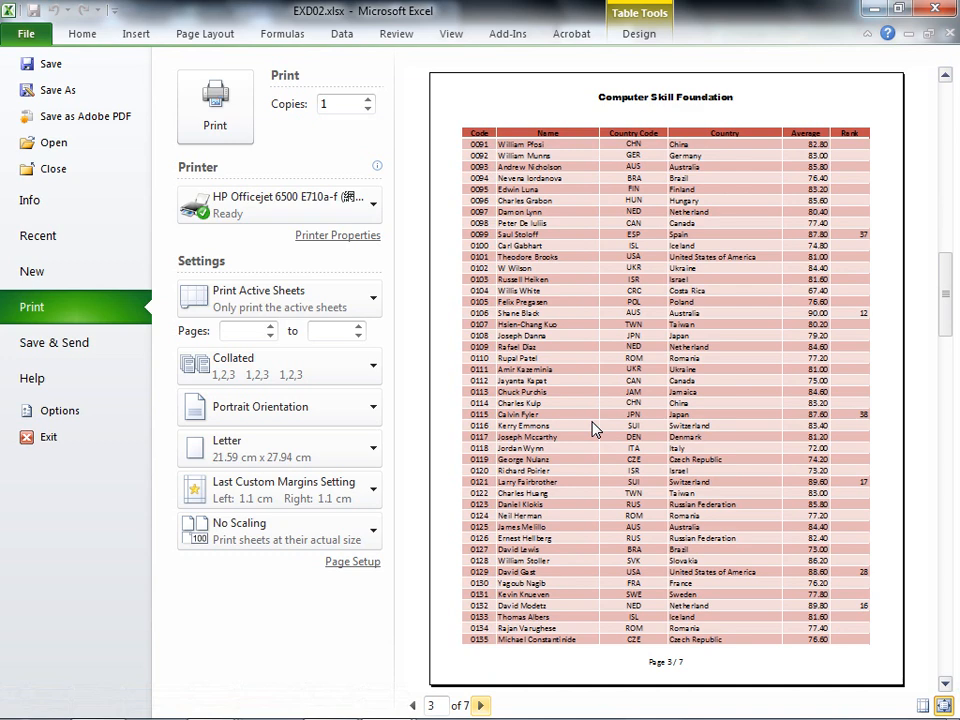
left_click(898, 8)
left_click(480, 42)
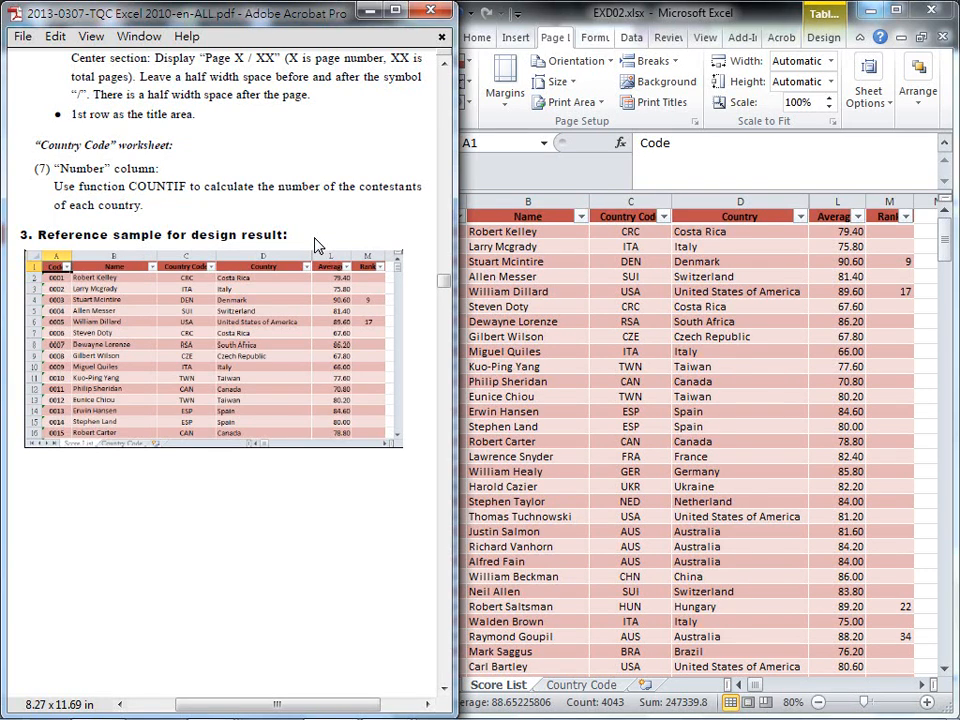
- On the Country Code worksheet, start a COUNTIF formula in cell C2 of the Number column
left_click(612, 688)
left_click(608, 688)
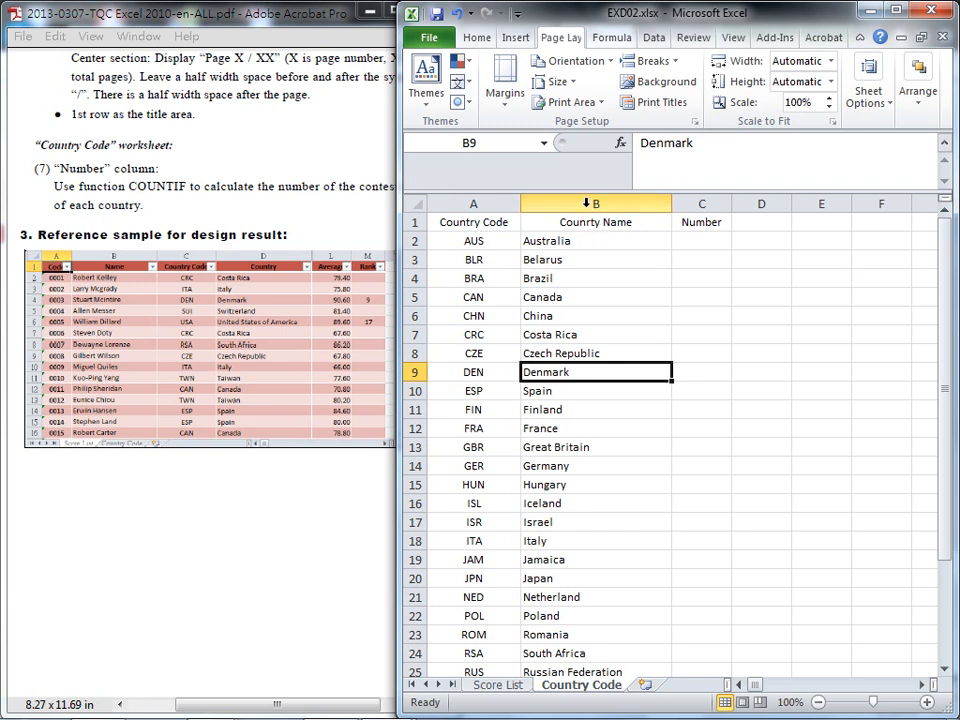
left_click(700, 239)
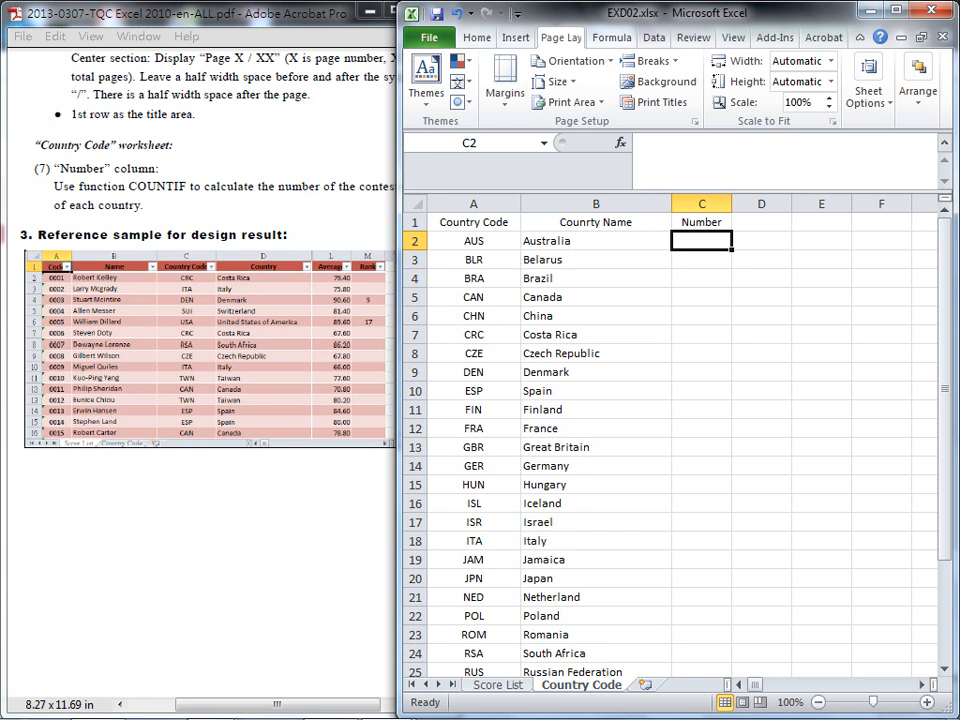
left_click_drag(133, 195, 300, 188)
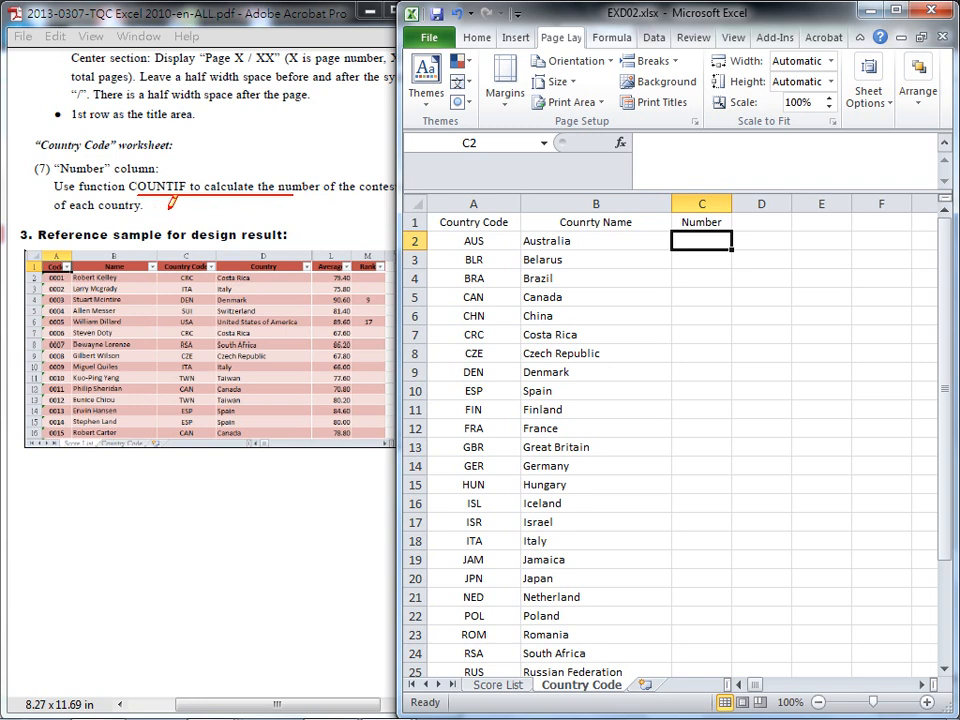
key("Escape")
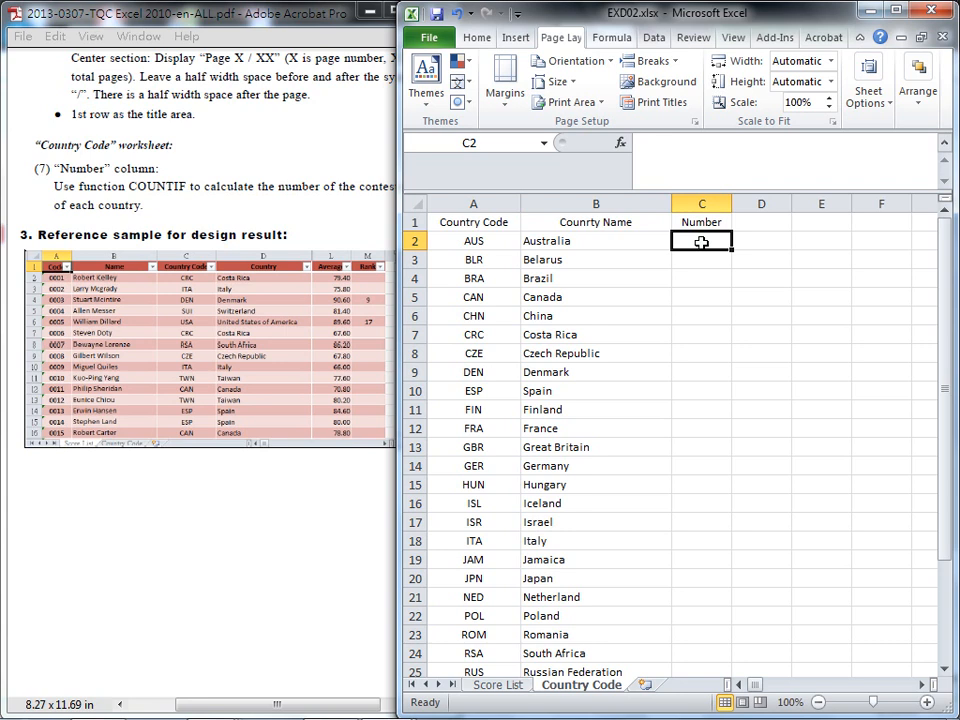
type("=")
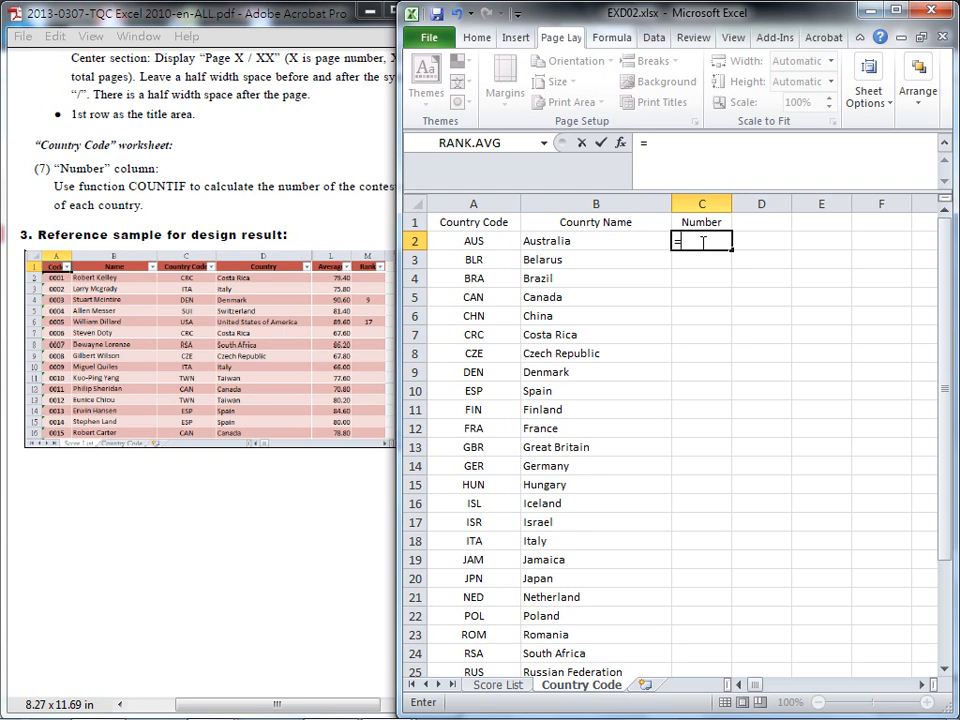
type("co")
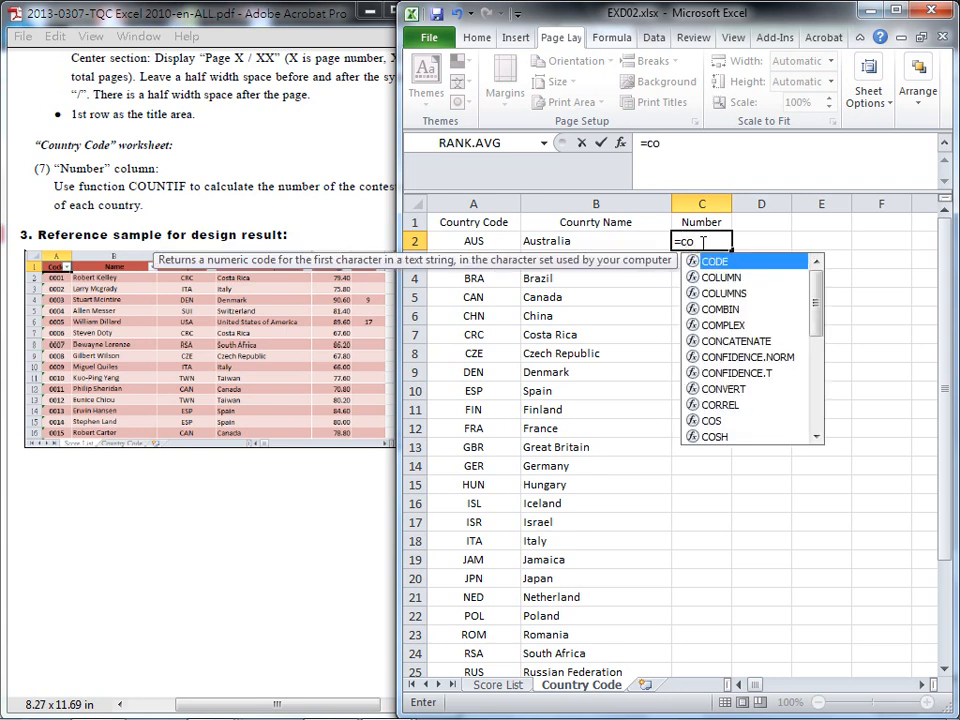
type("u")
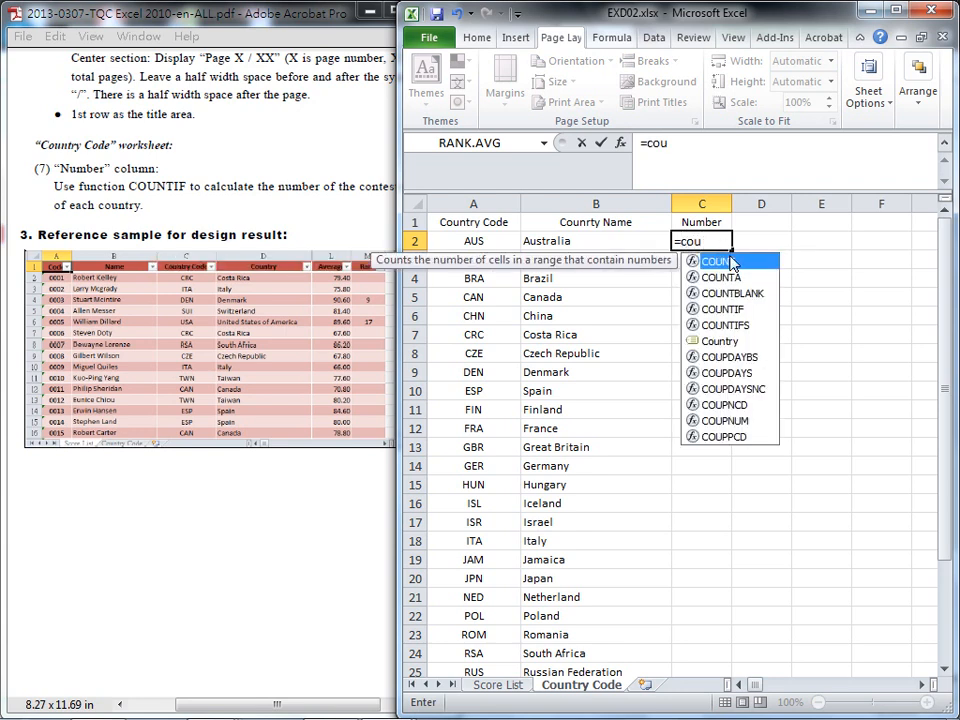
left_click(737, 310)
double_click(737, 310)
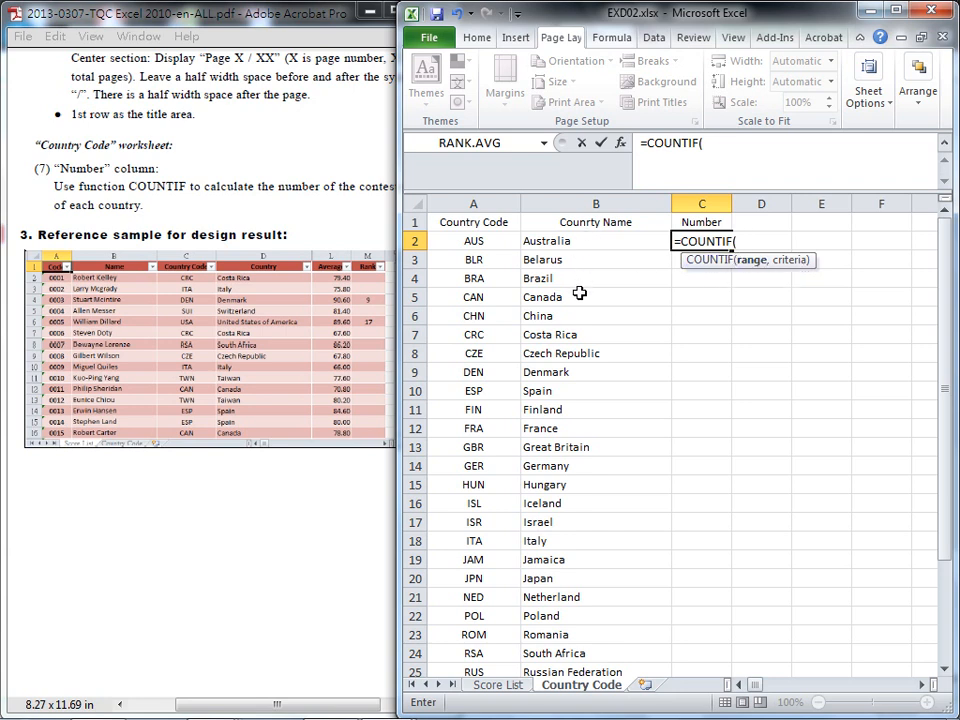
- Use the entire Country Code column of the Score table, Score[Country Code], as the range of the COUNTIF formula
left_click(506, 688)
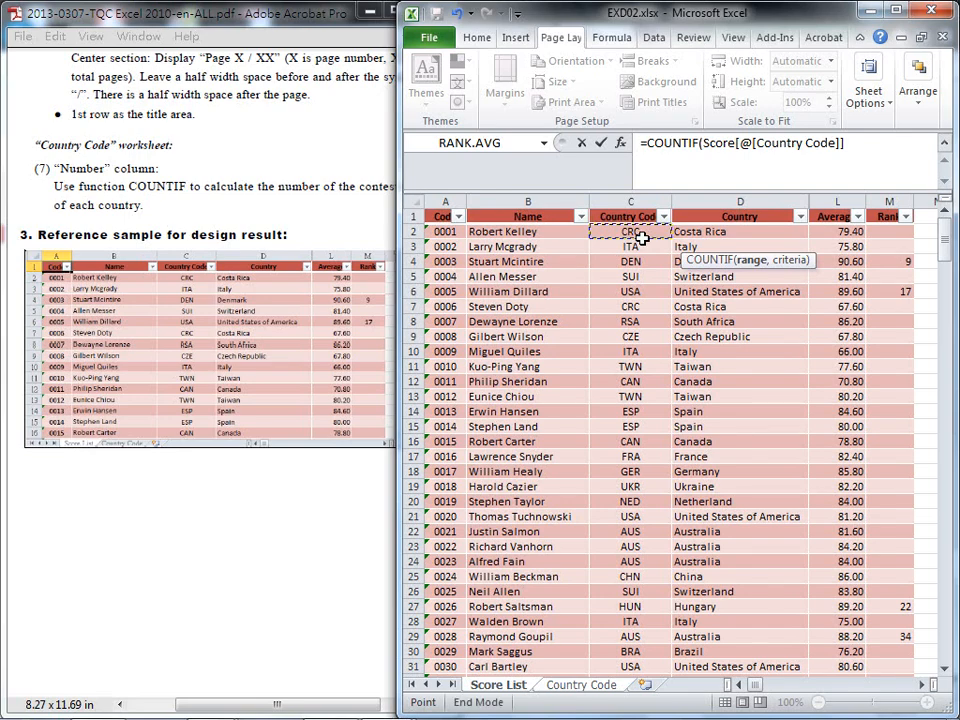
key("ctrl+shift+Down")
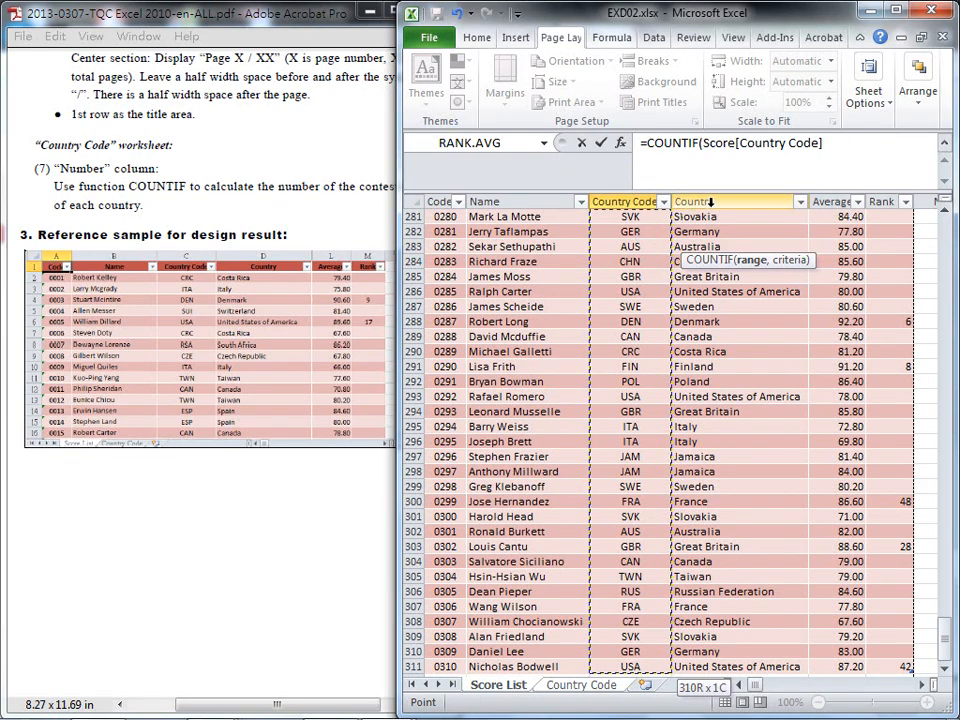
left_click(826, 148)
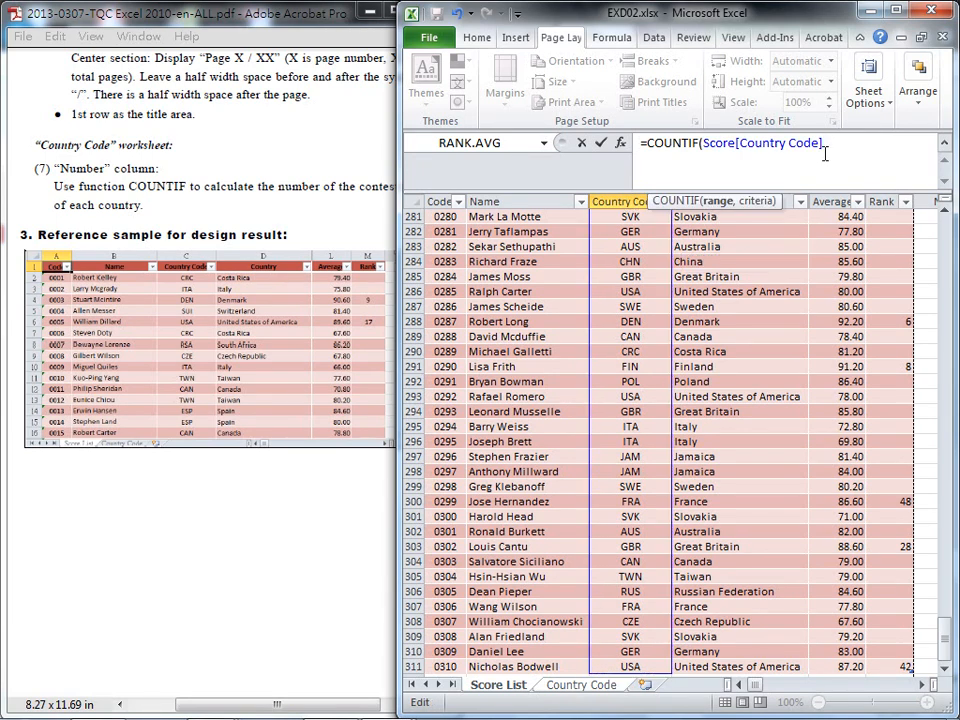
type(",")
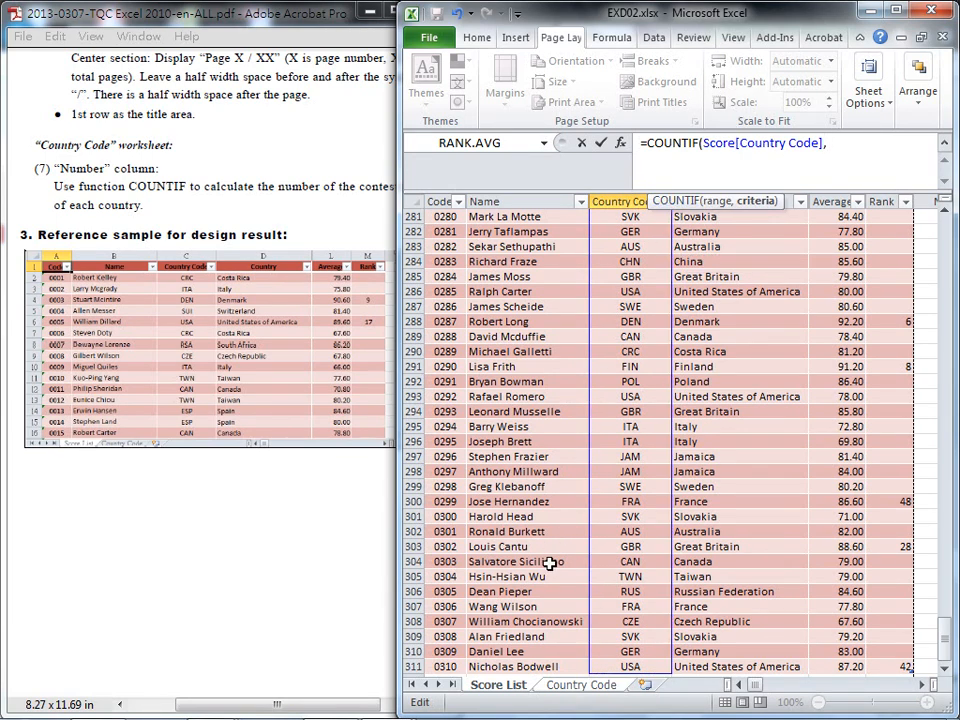
- Set cell A2 of the Country Code worksheet as the COUNTIF criteria, accept the formula and fill it down the Number column
left_click(568, 688)
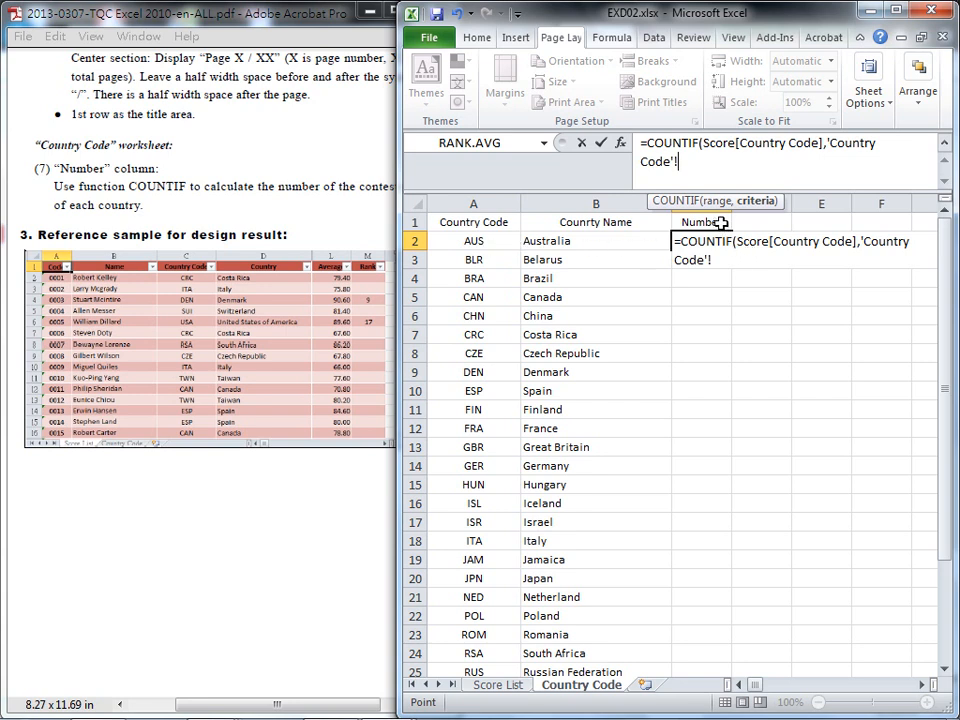
left_click(487, 238)
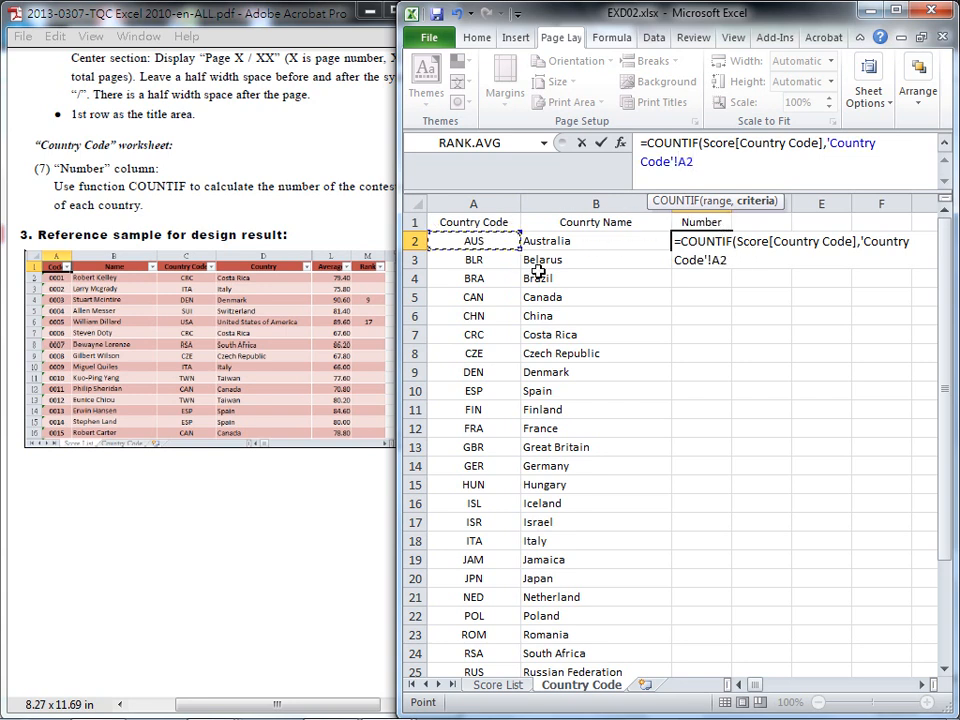
left_click(601, 142)
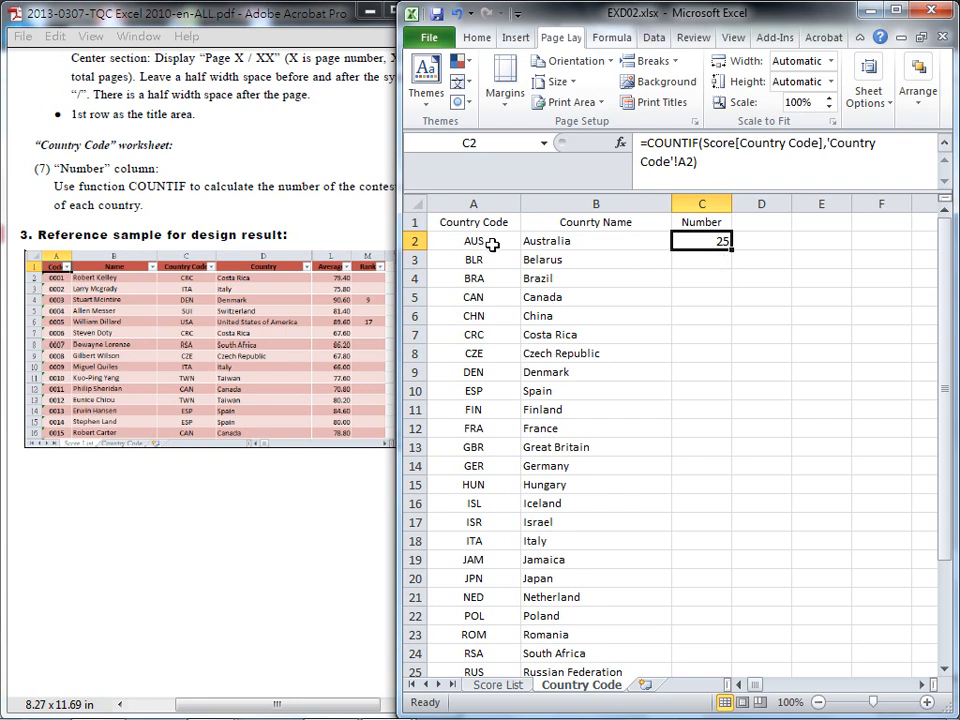
double_click(731, 250)
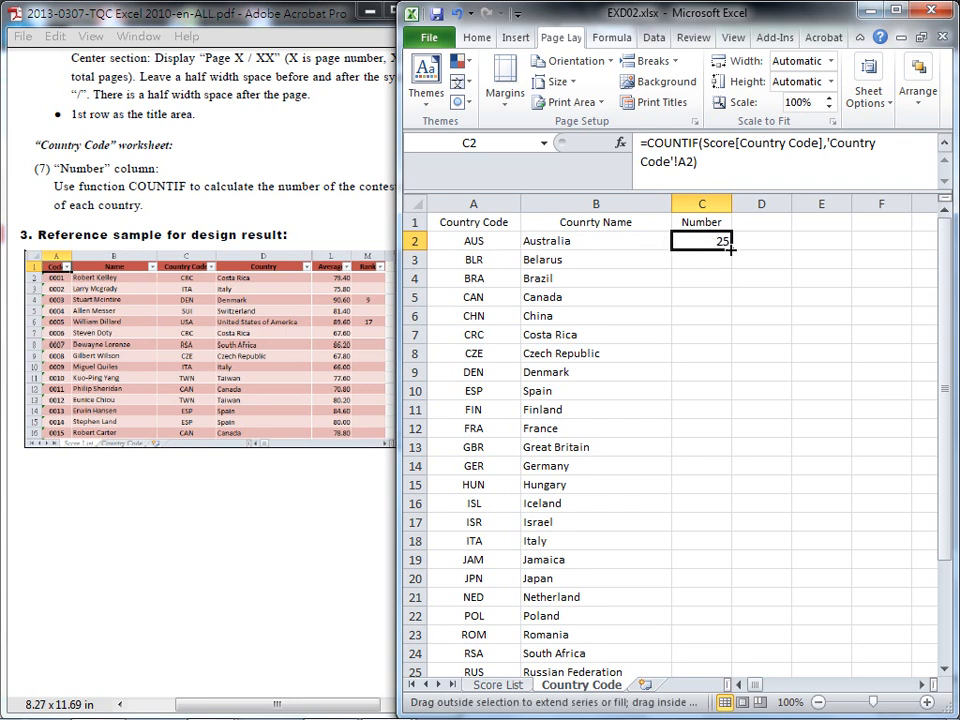